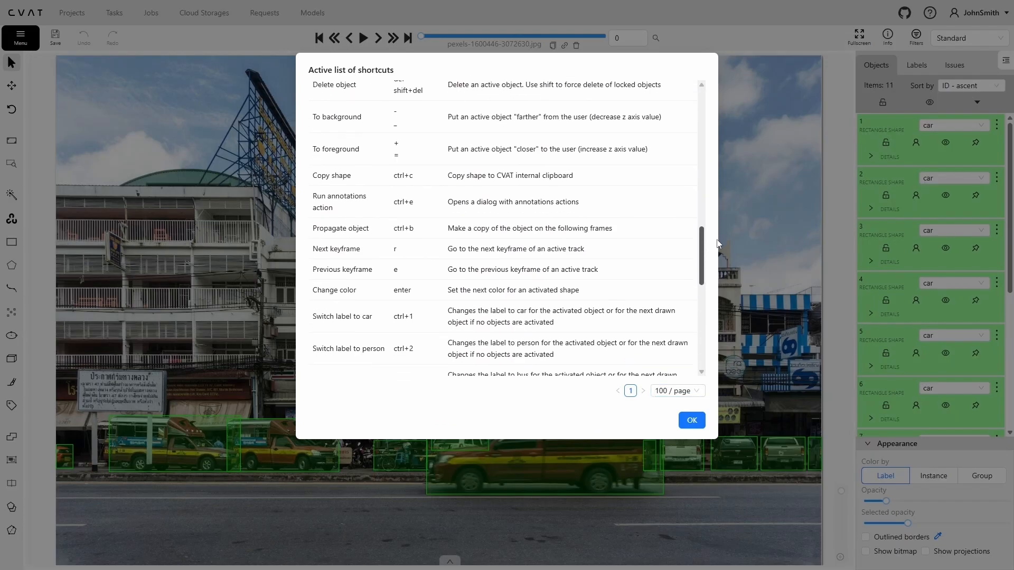
Step: Dismiss the shortcut list and set the player step to 20 in the player settings
click(691, 421)
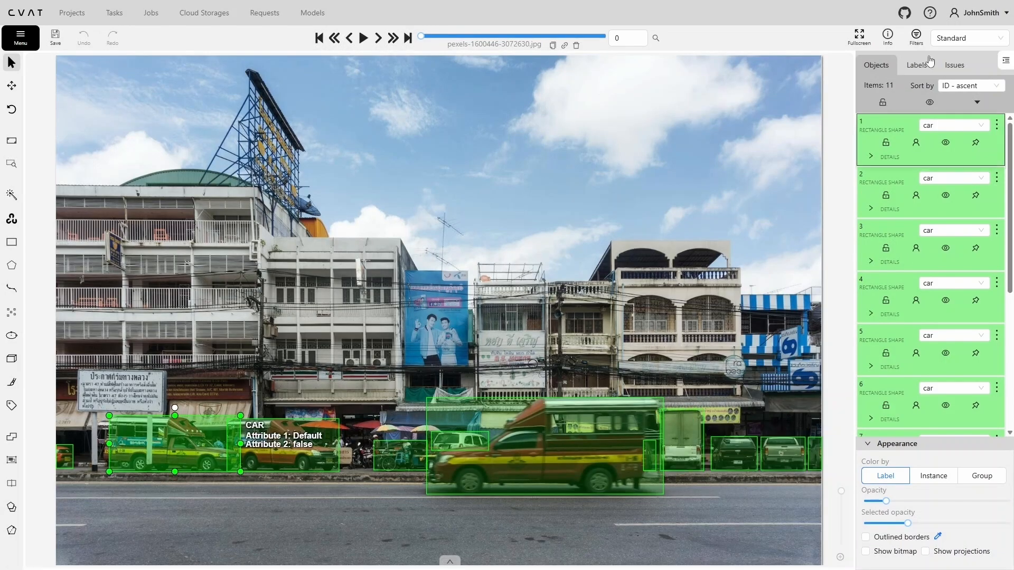
click(973, 16)
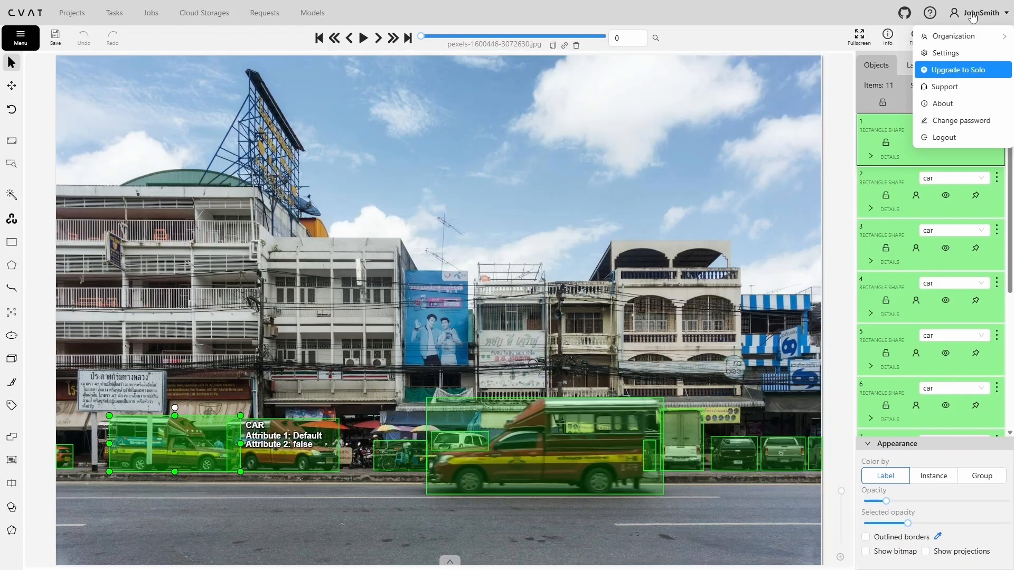
click(949, 55)
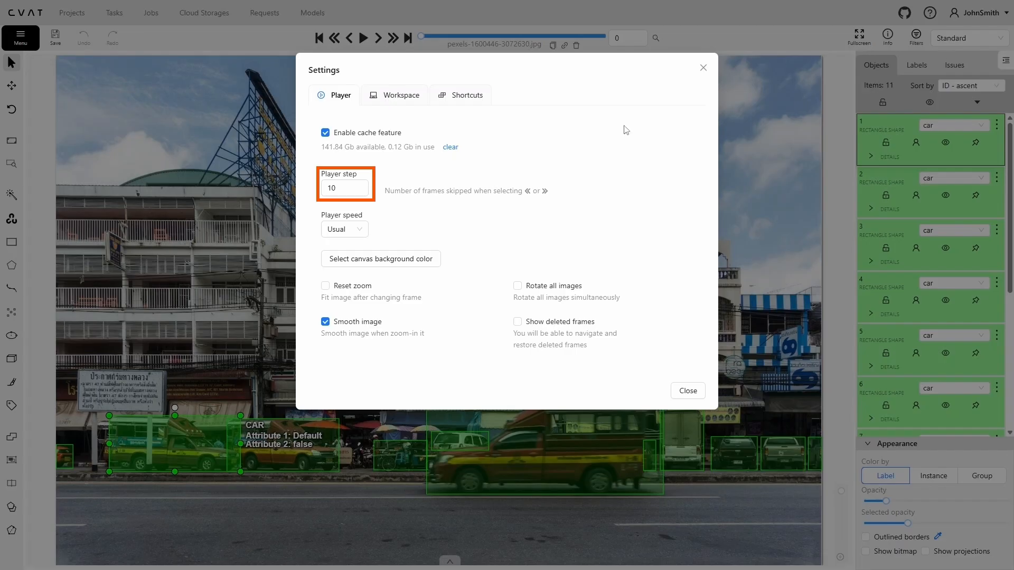
click(363, 192)
click(363, 184)
double_click(326, 189)
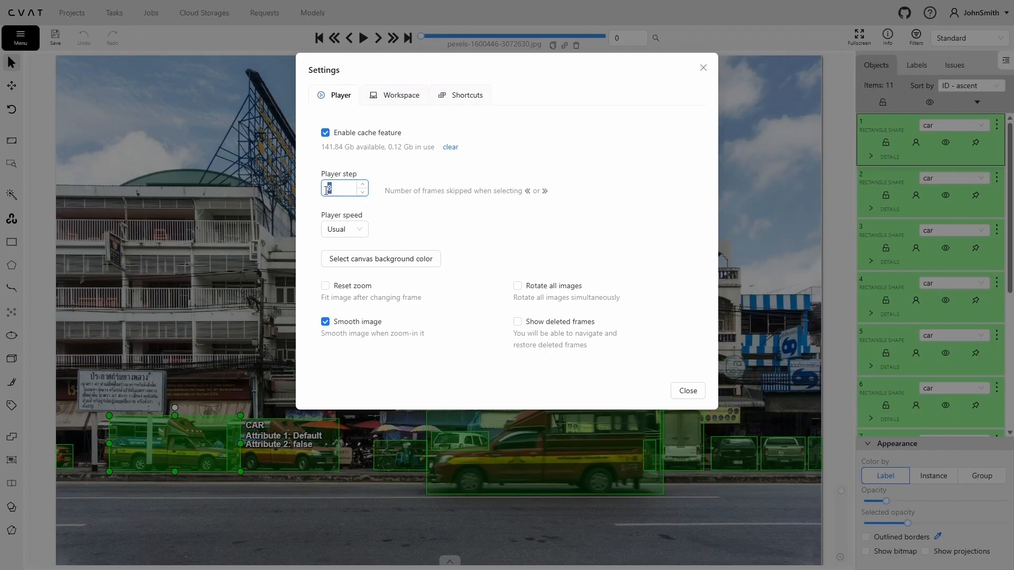
text(20)
click(397, 193)
Step: Review the player speed options and try a grey canvas background color before restoring white
click(364, 228)
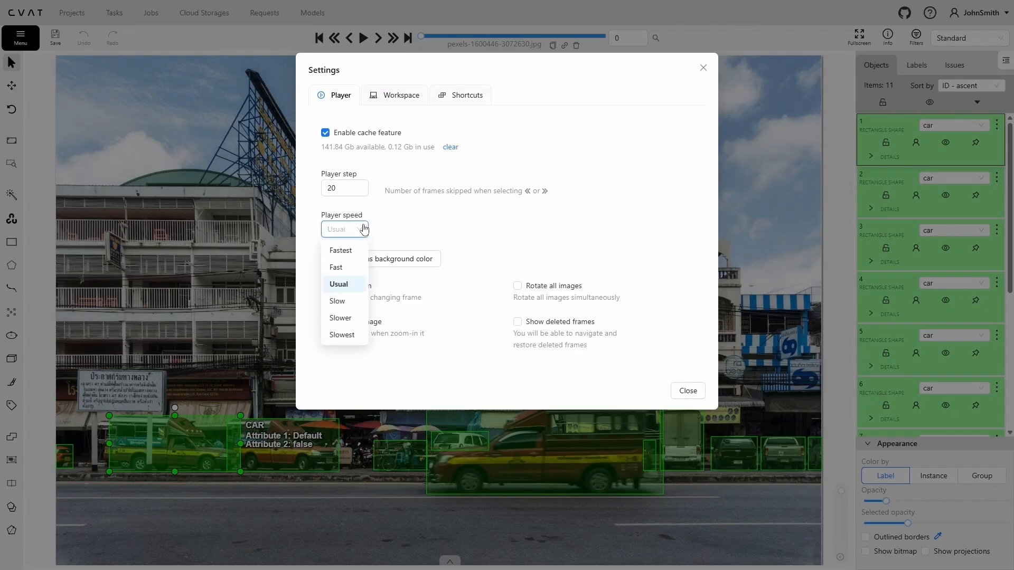
click(364, 228)
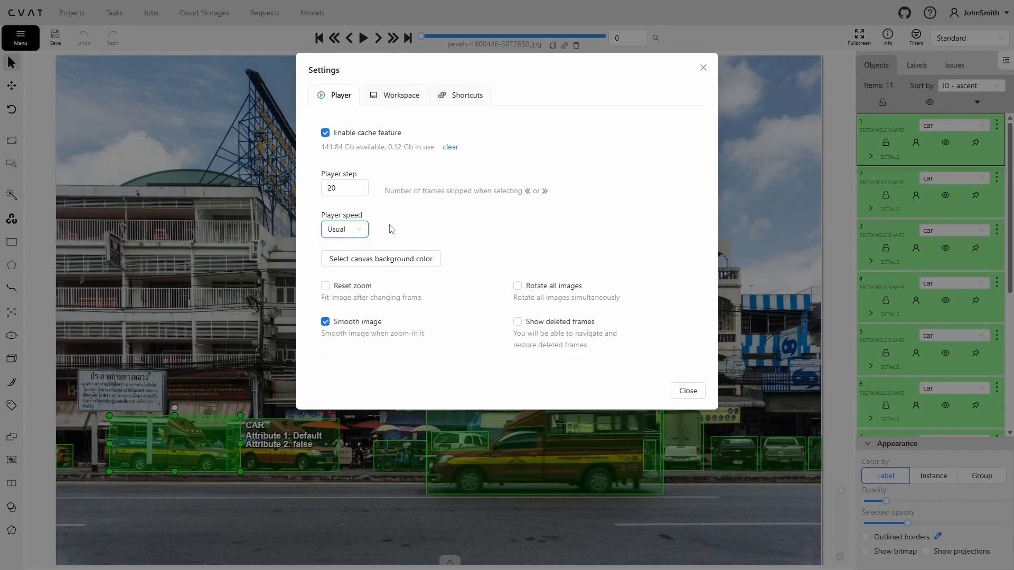
click(382, 259)
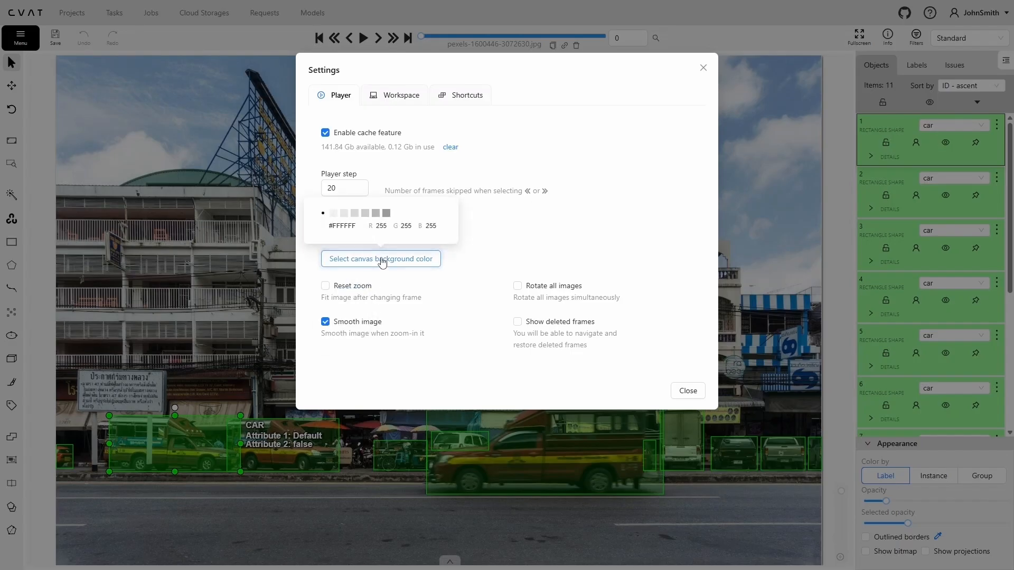
click(387, 214)
click(322, 214)
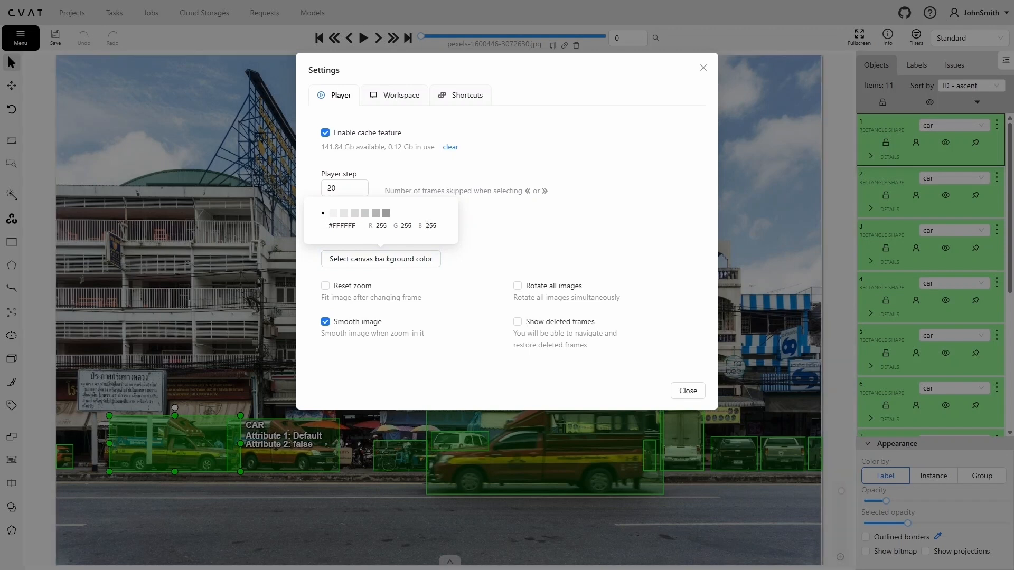
click(474, 230)
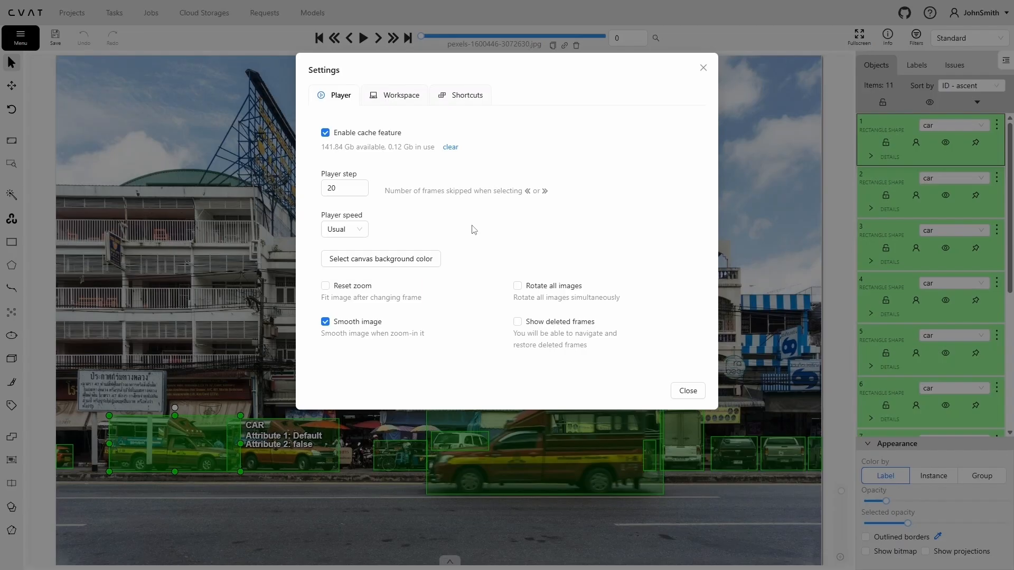
Step: Enable Reset zoom and test it by zooming into frame 0 and advancing to frame 2
click(341, 286)
click(246, 290)
scroll(317, 307, up, 2)
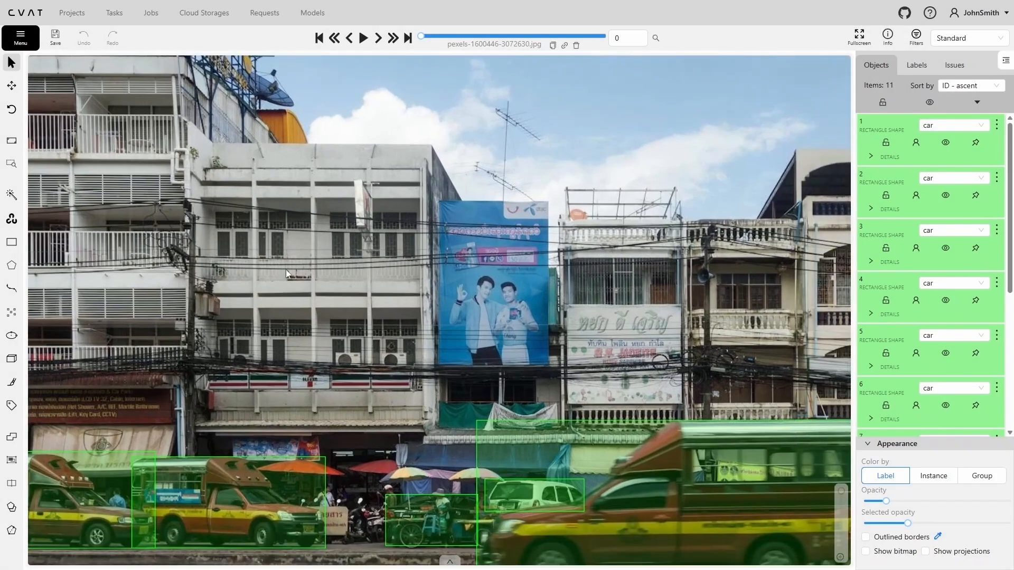
key(f)
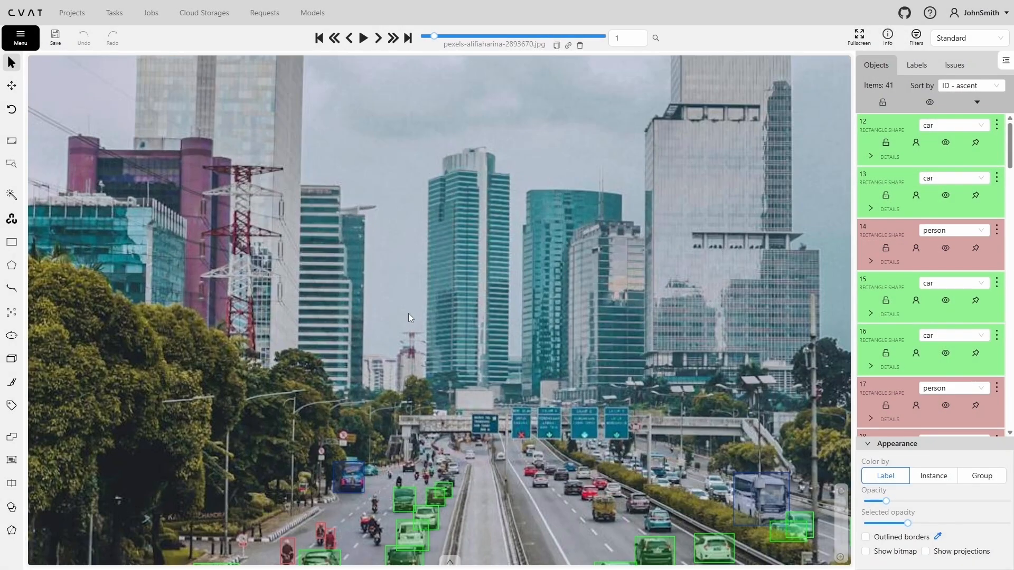
key(f)
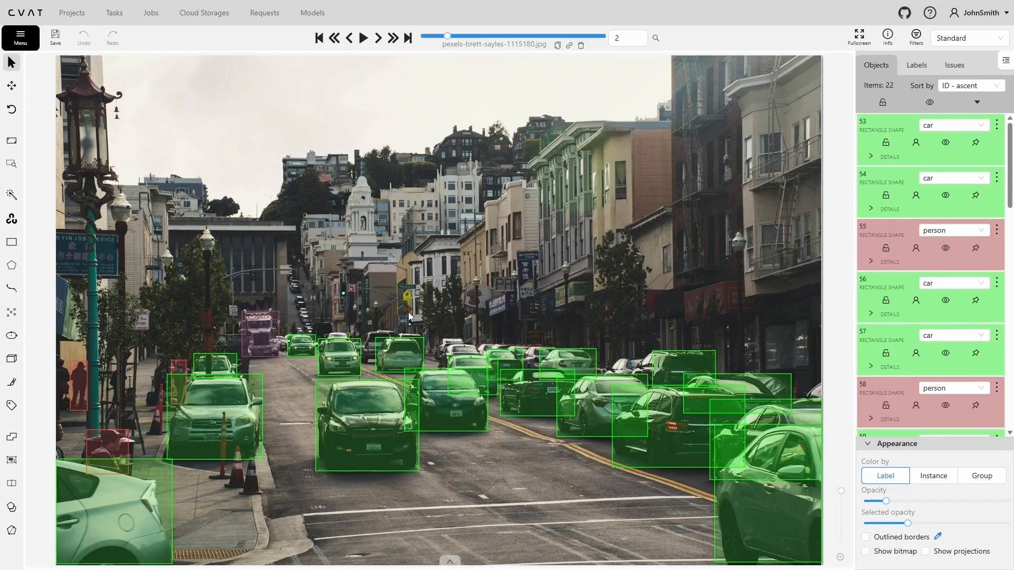
Step: Turn off Reset zoom and test frame switching on the zoomed-in image, ending on frame 0
key(F2)
click(349, 289)
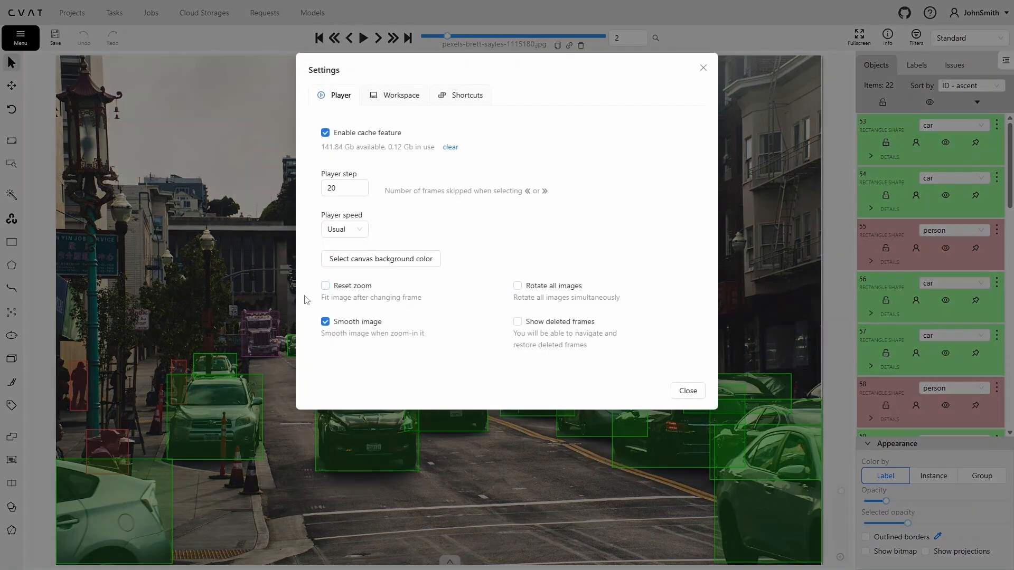
click(280, 303)
scroll(326, 323, up, 9)
key(f)
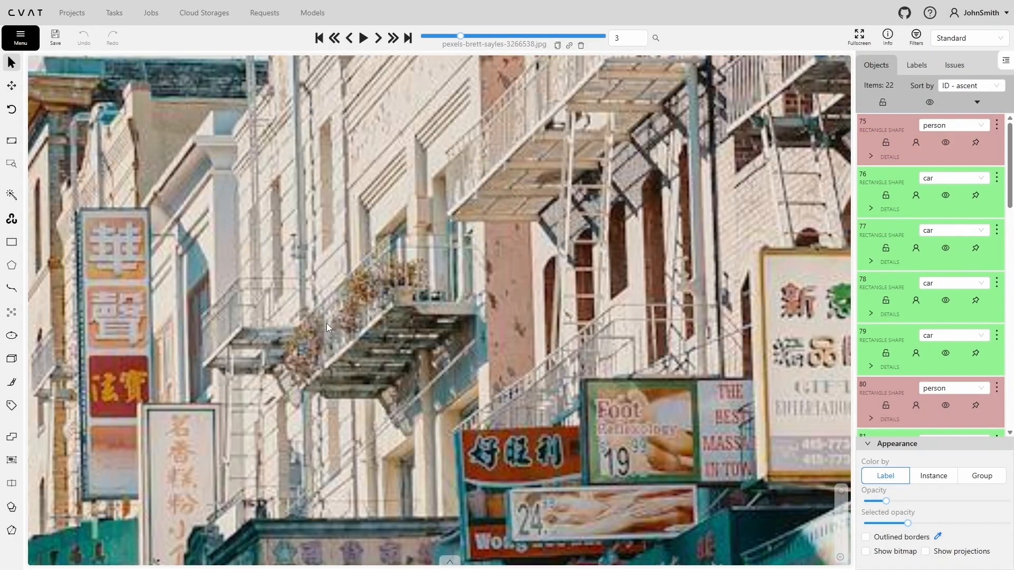
key(f)
key(f)
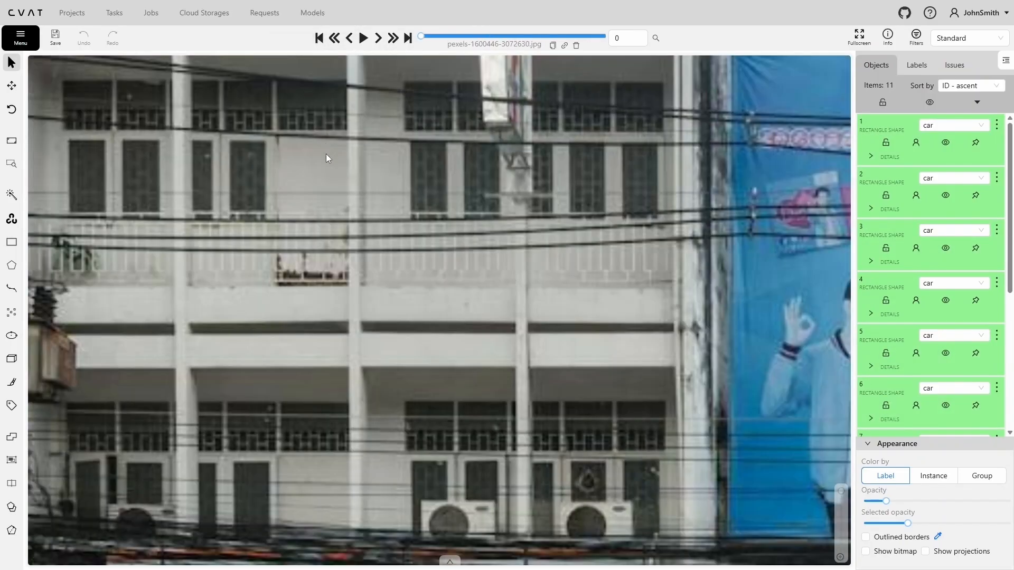
Step: Zoom into the rooftop billboard and toggle Smooth image off and back on
scroll(325, 153, up, 6)
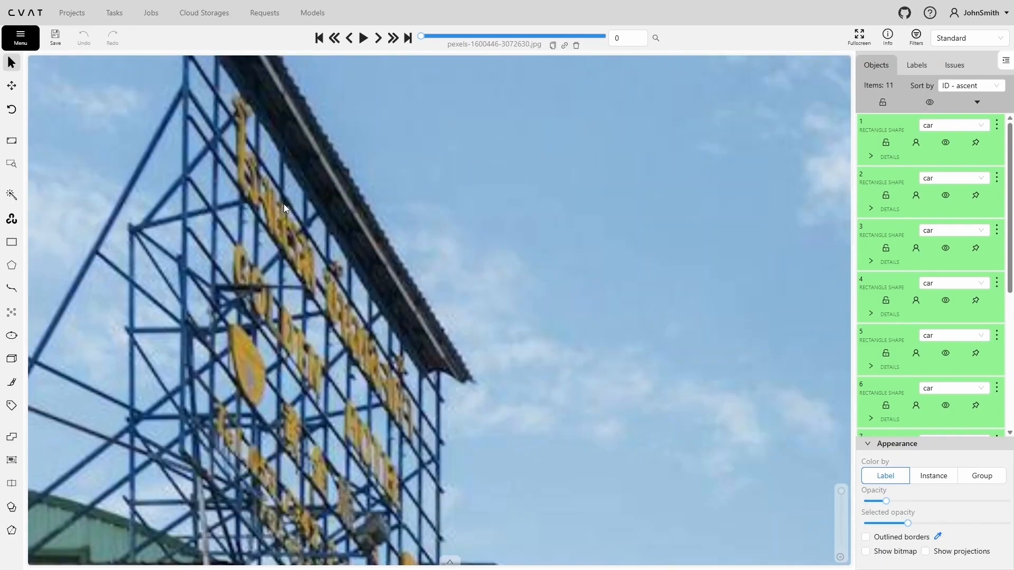
scroll(325, 233, up, 2)
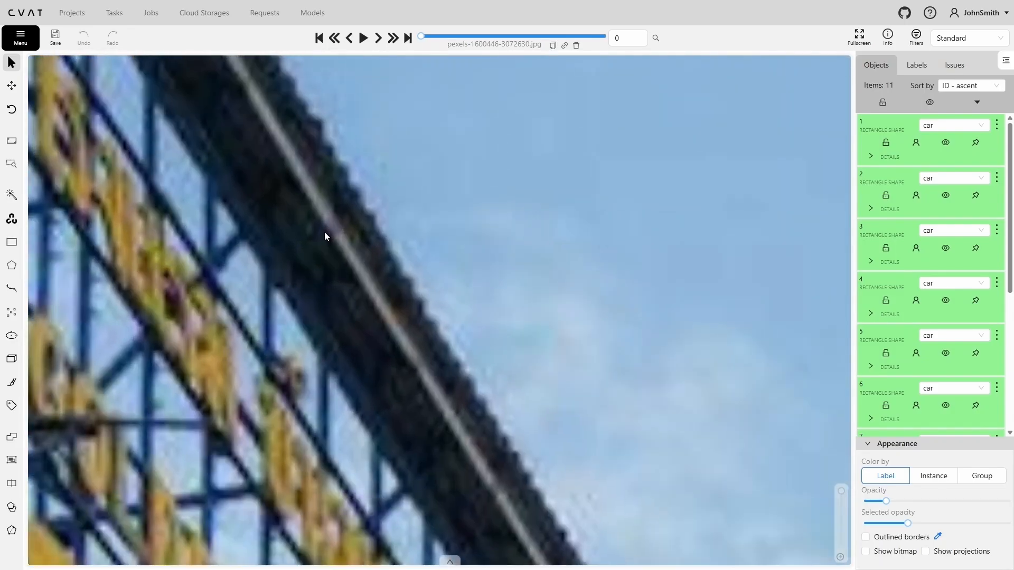
key(F2)
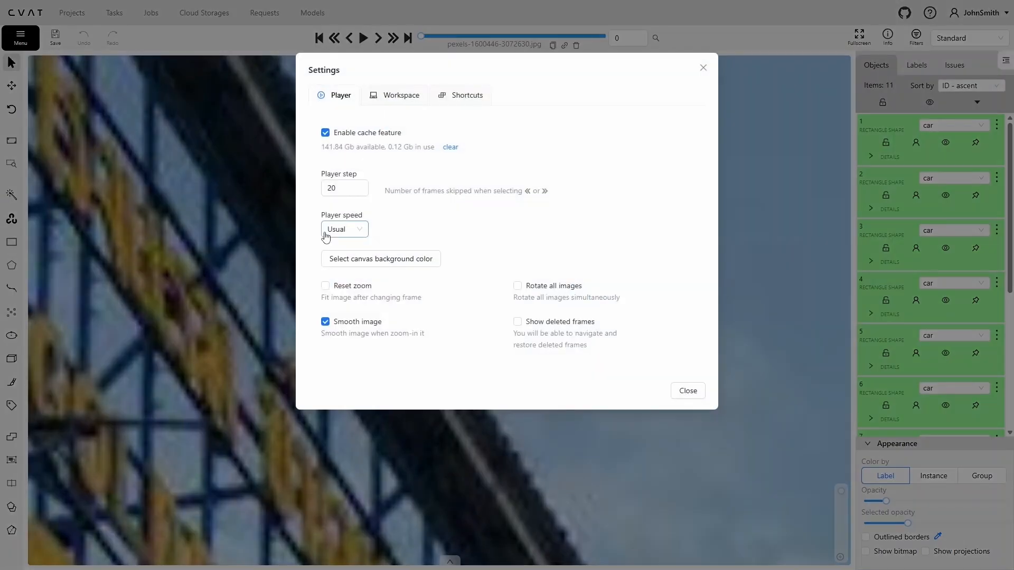
click(340, 327)
click(341, 327)
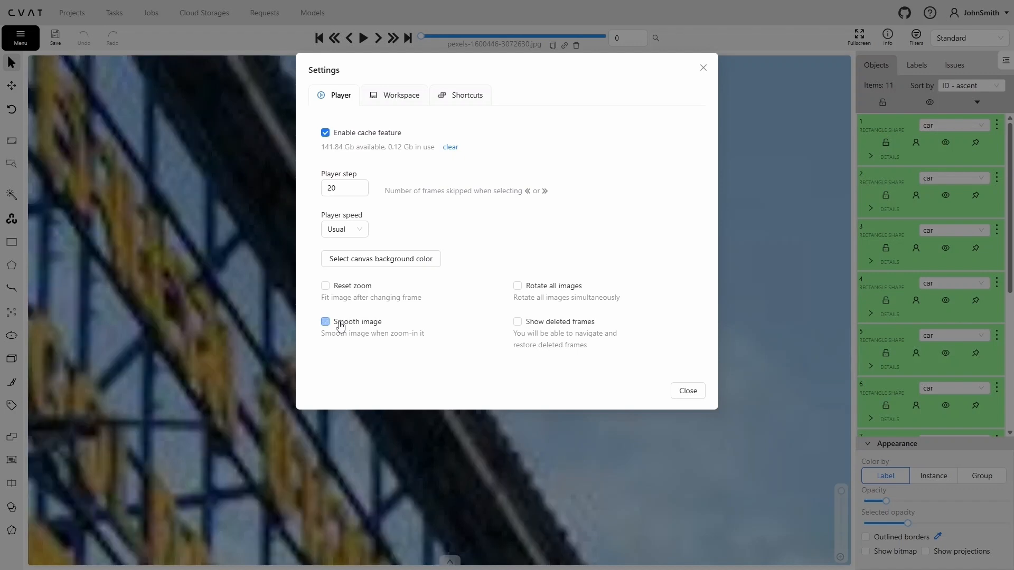
Step: Enable Rotate all images and test it by rotating frame 0 clockwise by 90 degrees and advancing to frame 3
click(558, 288)
click(281, 328)
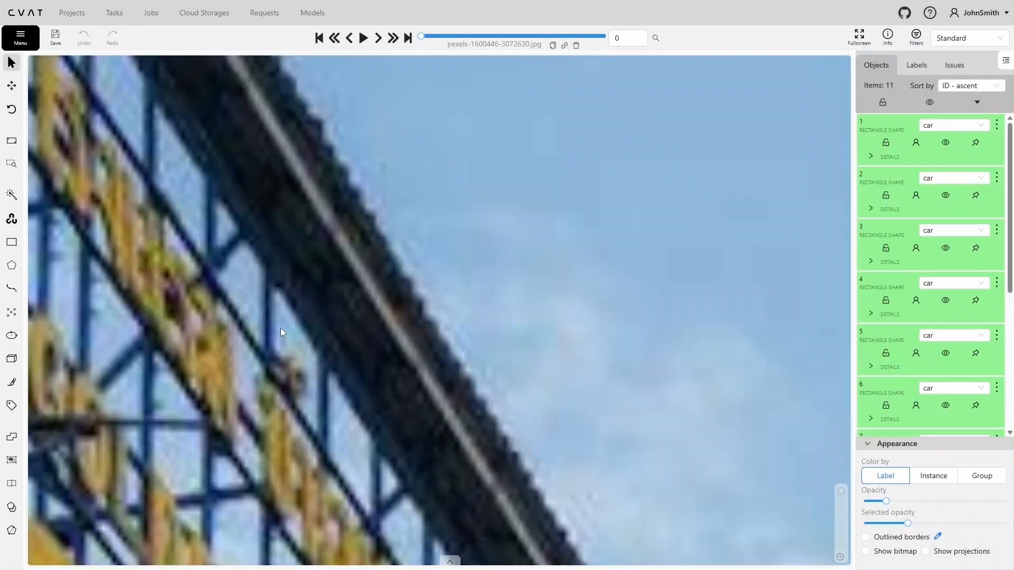
key(ctrl+r)
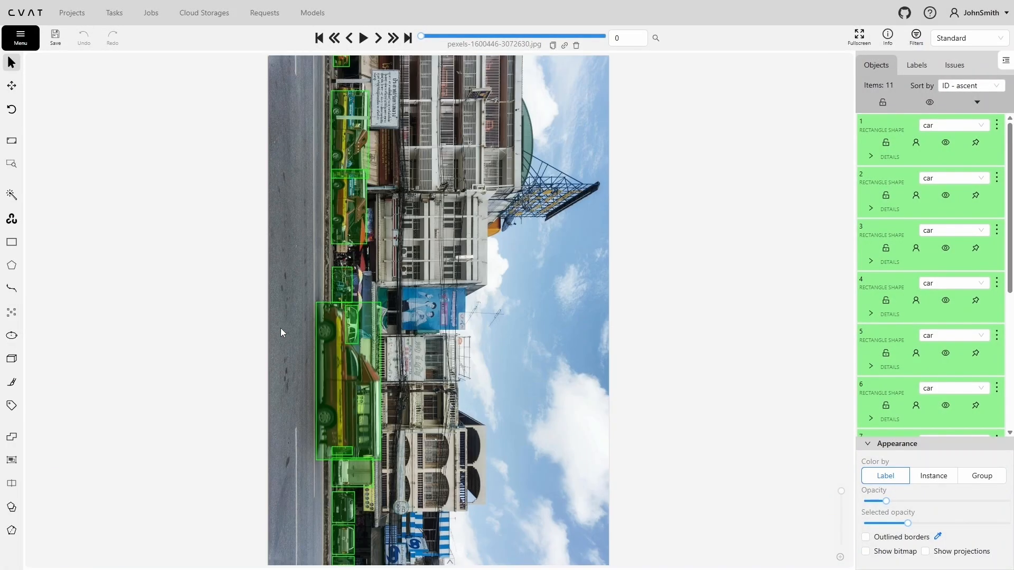
key(f)
key(f)
key(f)
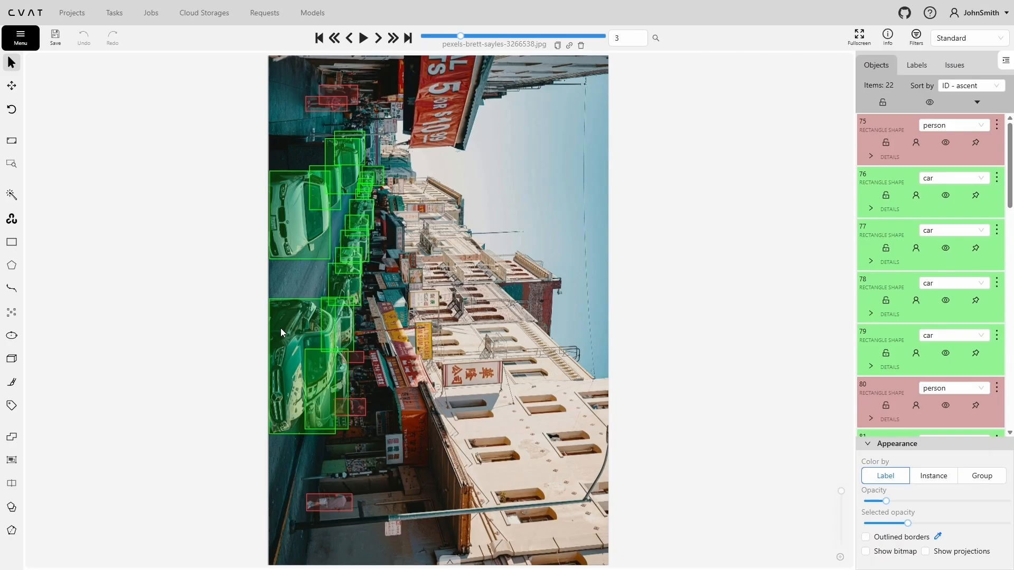
Step: Rotate the images back upright, then return to frame 0 and turn off Rotate all images
key(ctrl+alt+r)
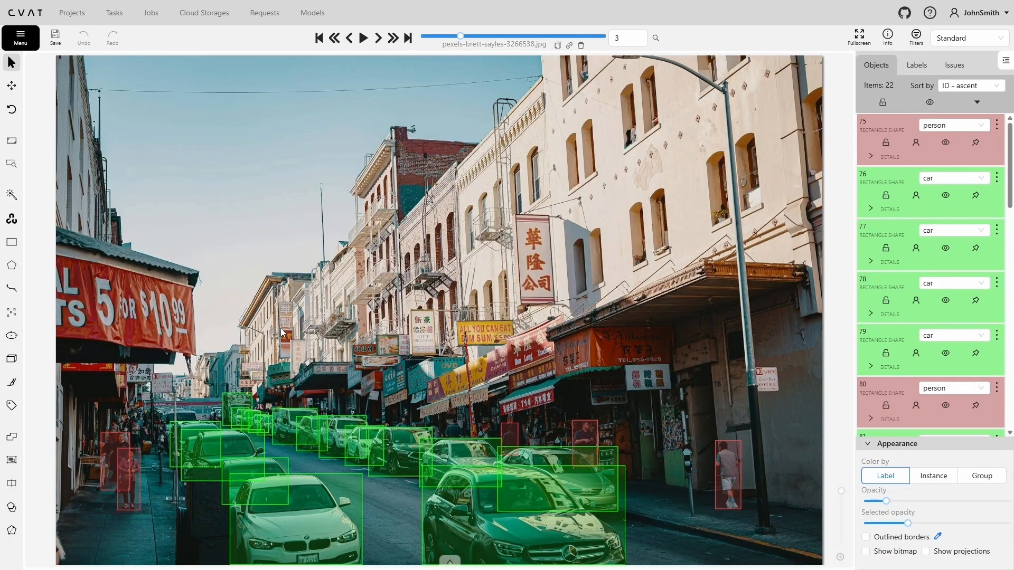
key(d)
key(d)
key(d)
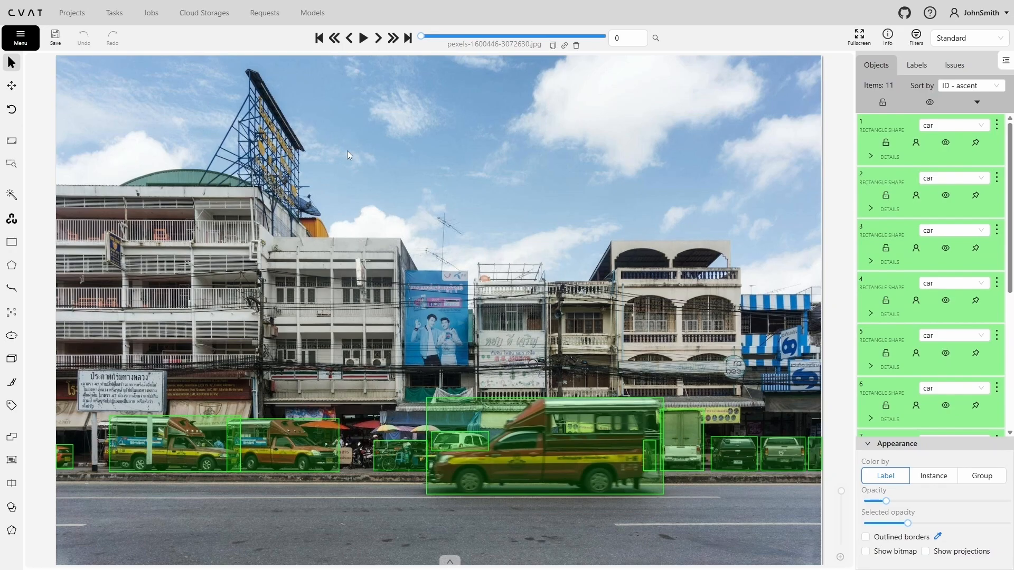
key(F2)
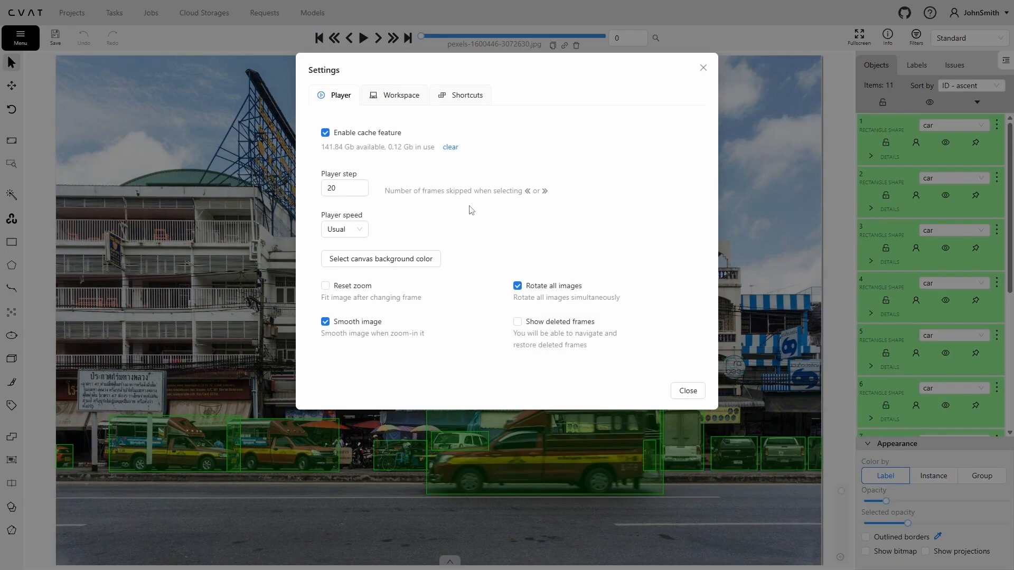
click(517, 286)
click(686, 391)
Step: Delete frame 1 and check the navigation between its neighbouring frames
key(f)
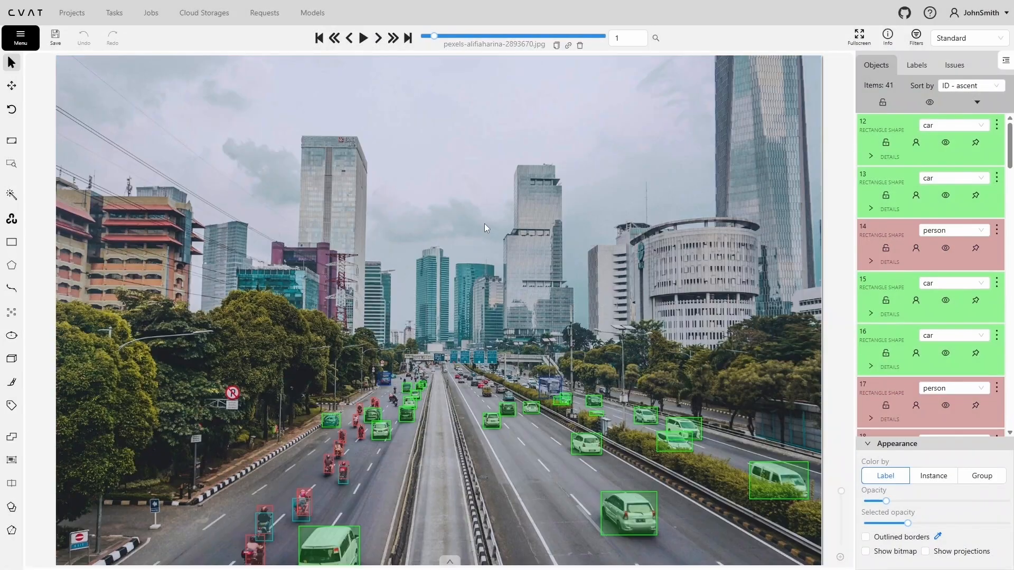
click(580, 46)
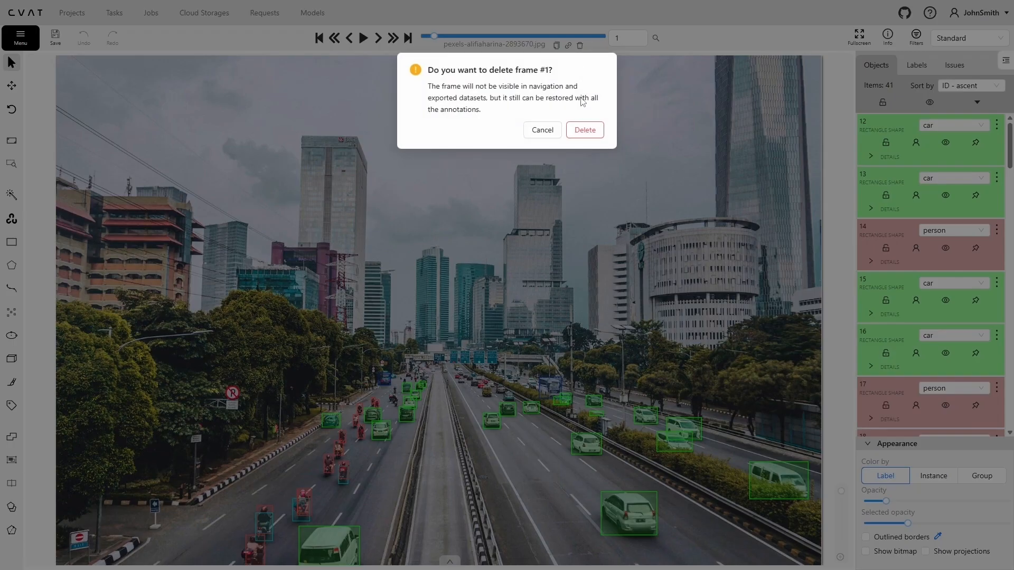
click(583, 136)
key(d)
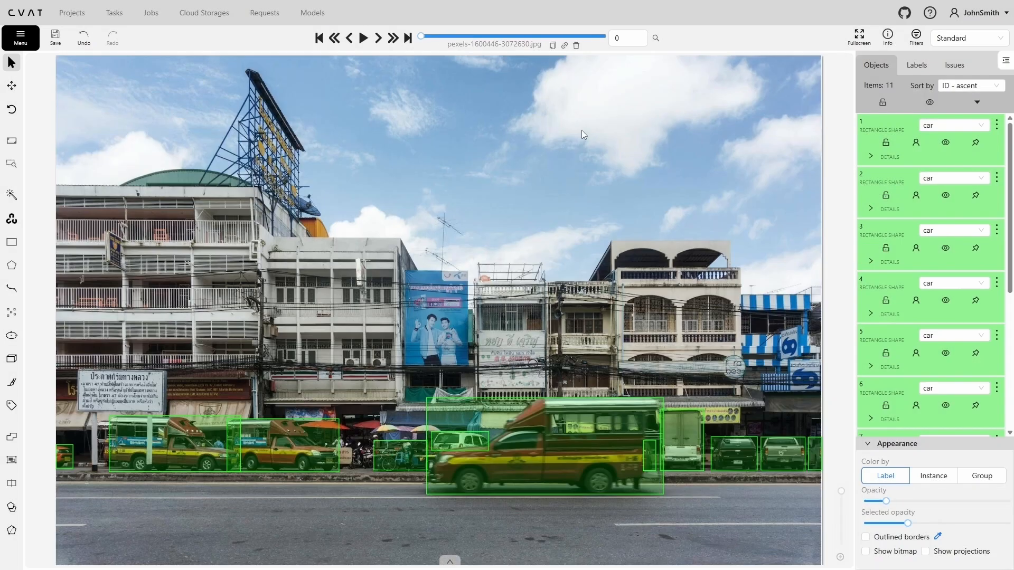
key(f)
key(d)
Step: Enable Show deleted frames and restore the deleted frame 1, returning to frame 0
key(F2)
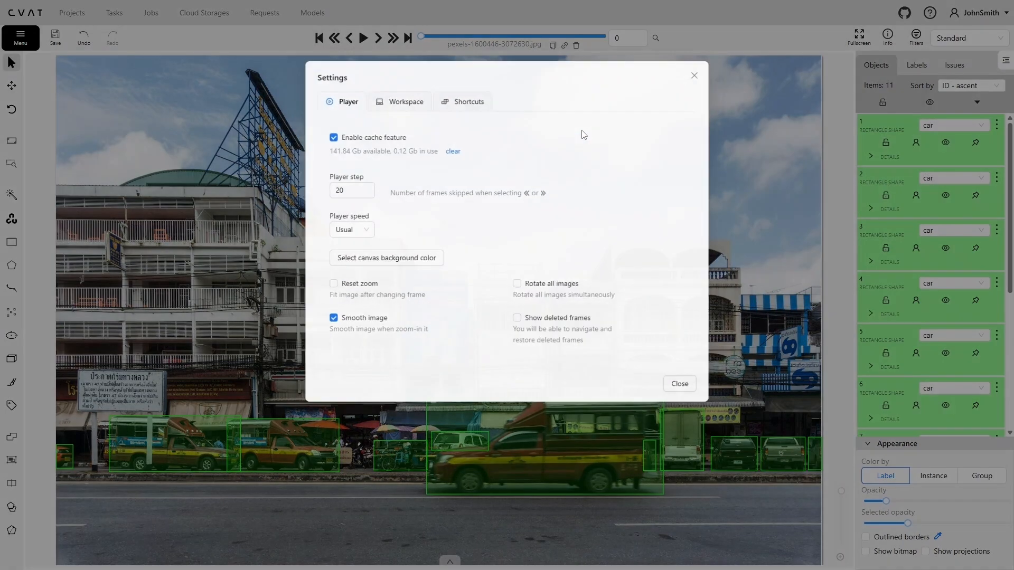
click(539, 324)
click(250, 227)
key(f)
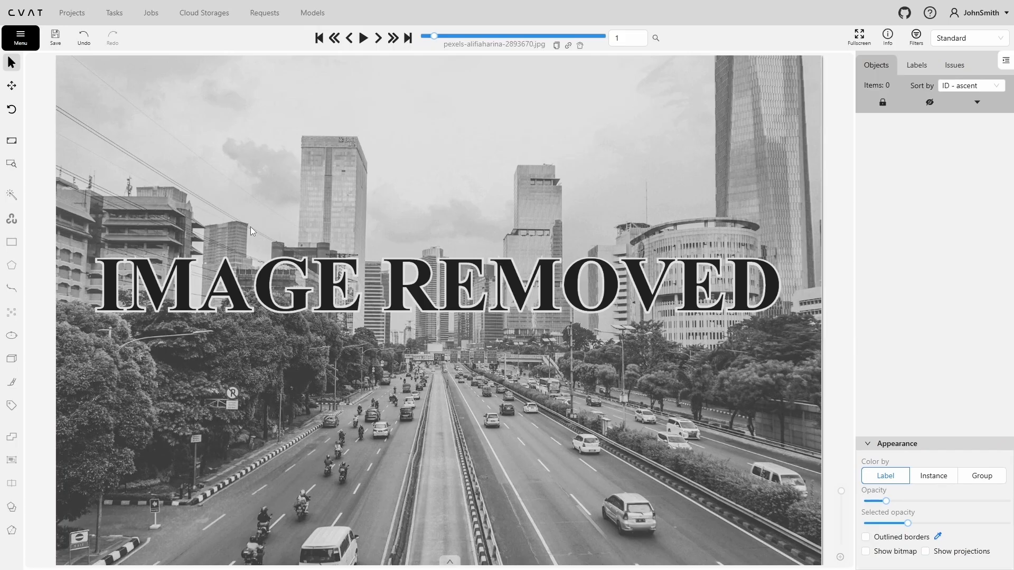
click(580, 46)
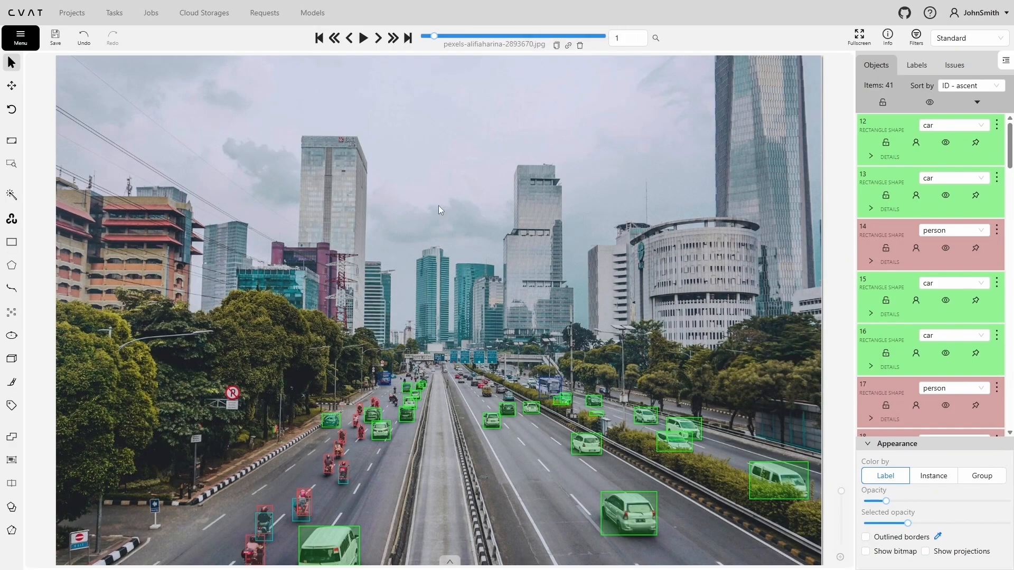
key(d)
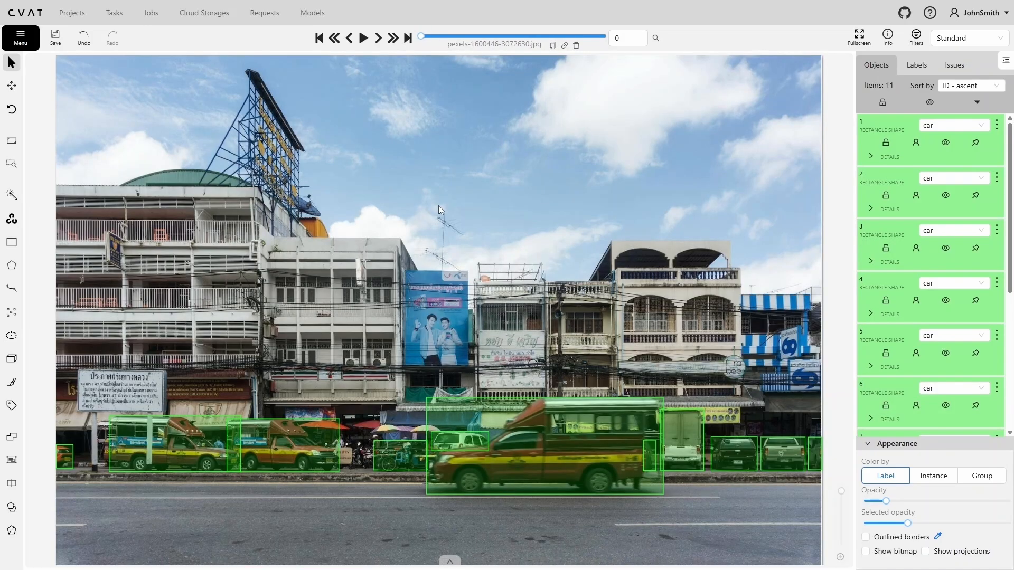
Step: Turn on Always show object details in the workspace settings
key(F2)
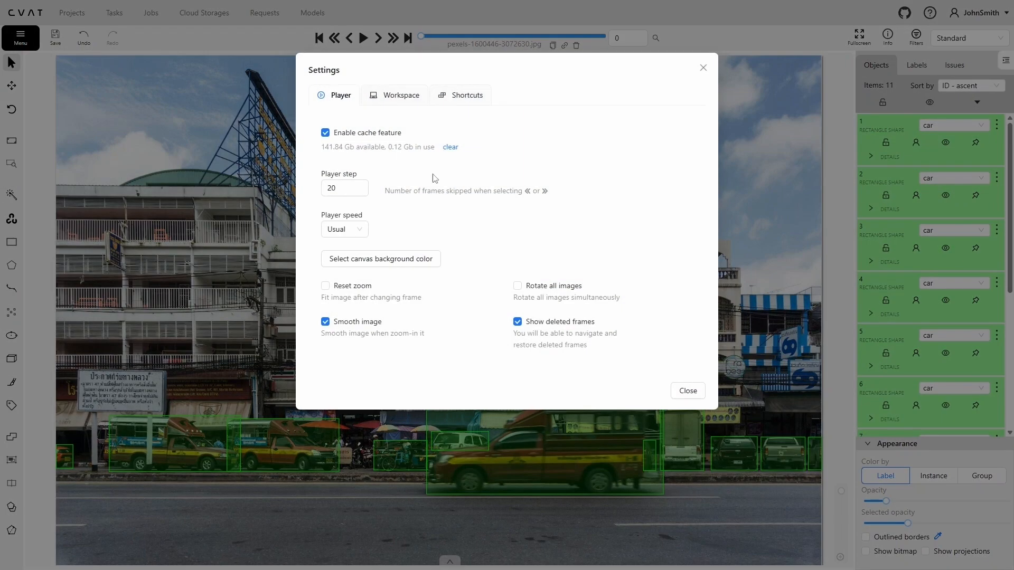
click(411, 104)
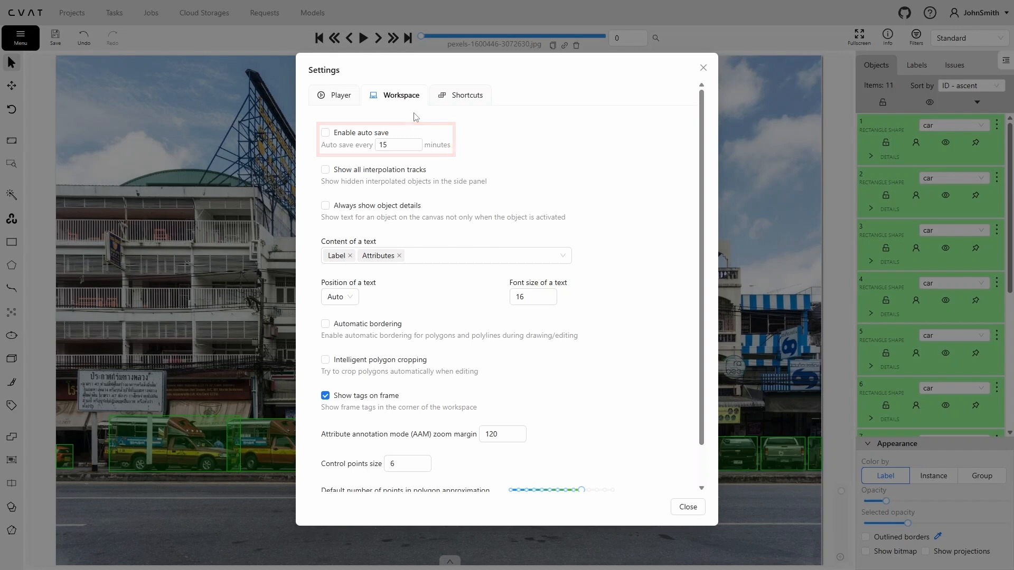
click(353, 209)
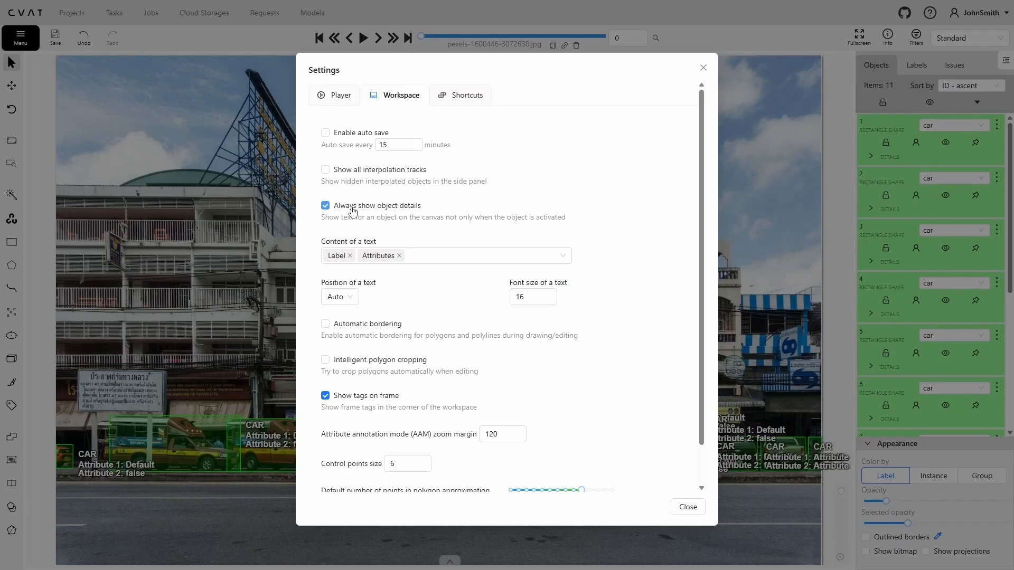
Step: Toggle Always show object details off and on, and add ID, Source, Descriptions and Dimensions to the content of the object text
click(353, 209)
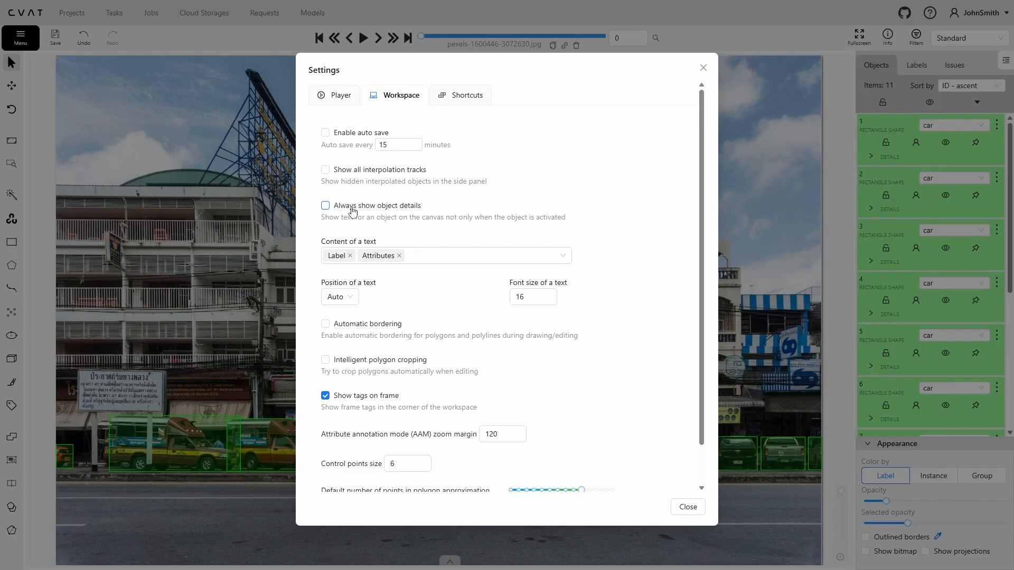
click(353, 209)
click(424, 259)
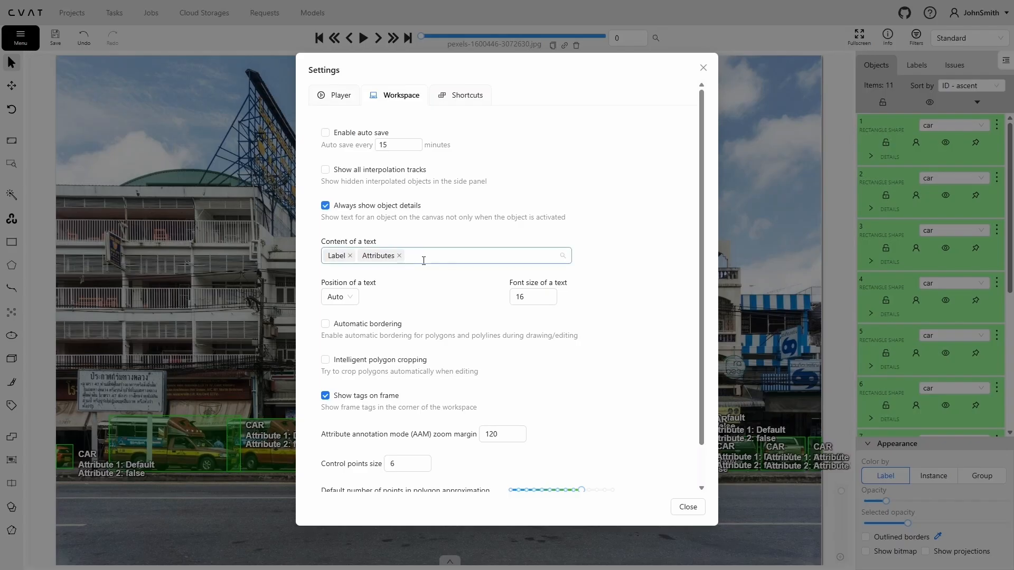
click(418, 277)
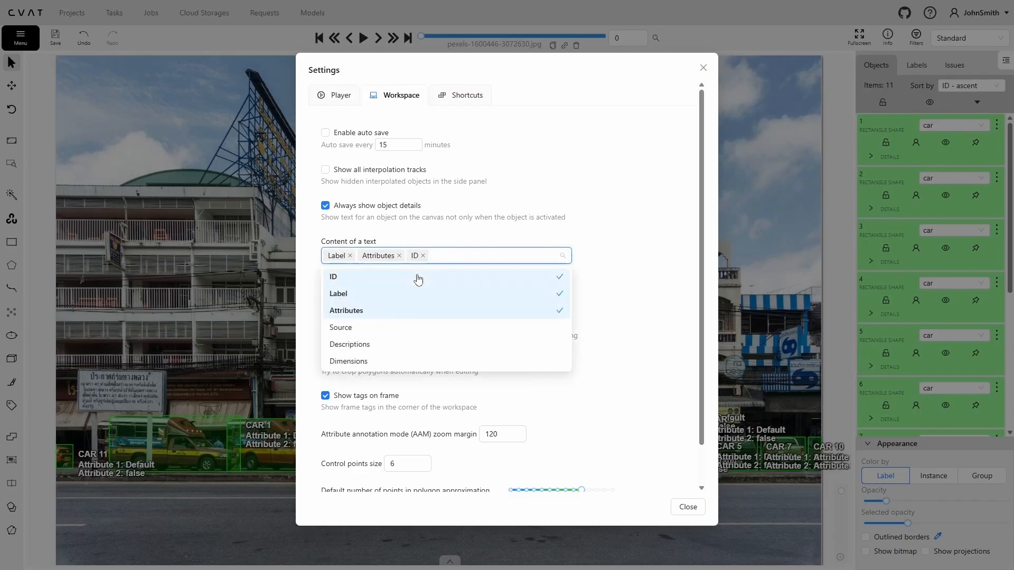
click(363, 329)
click(364, 347)
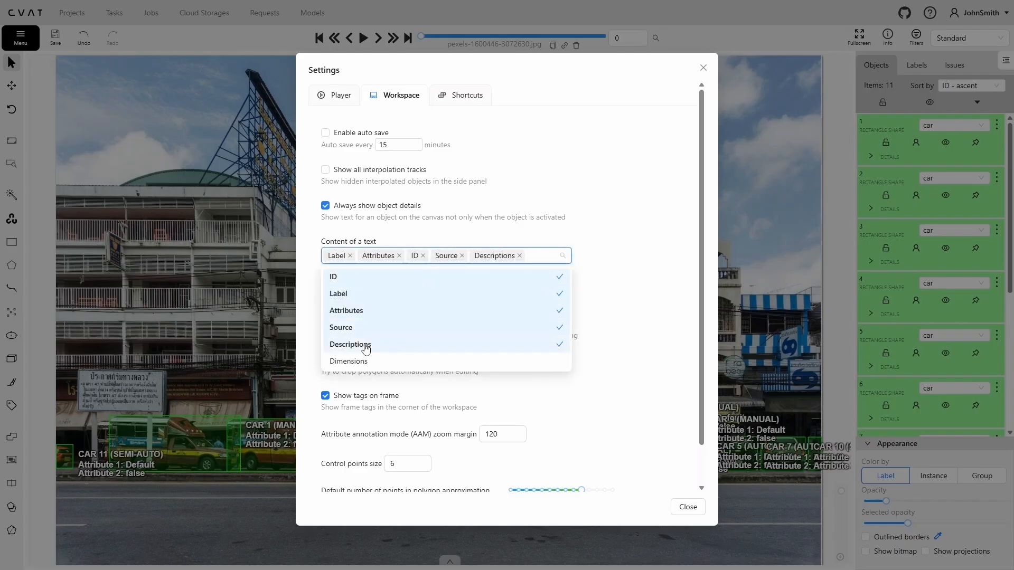
click(364, 361)
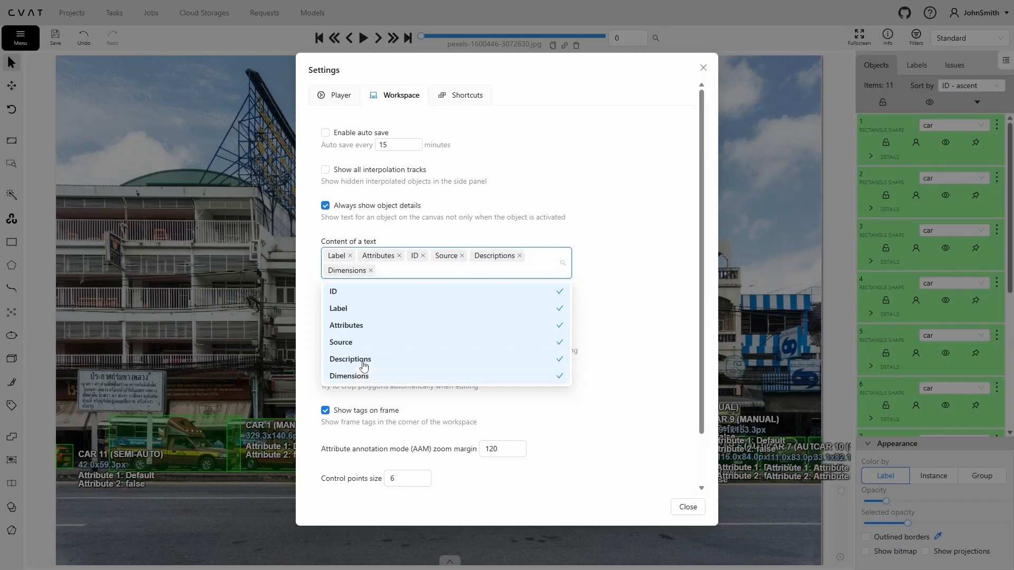
Step: Remove Dimensions, Descriptions and Source from the content of the object text, keeping Label, Attributes and ID
click(314, 236)
click(391, 273)
click(362, 375)
click(357, 364)
click(357, 374)
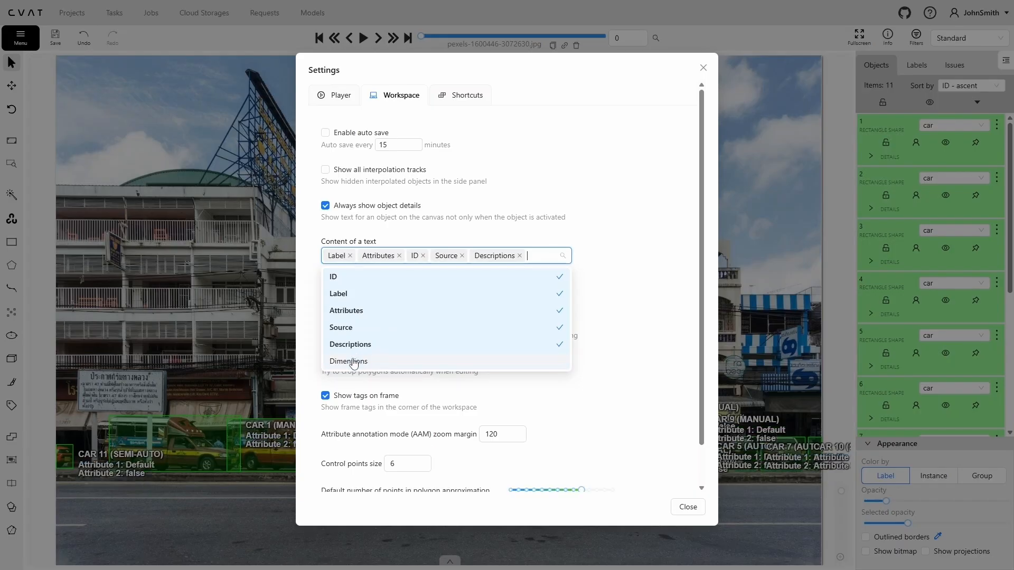
click(354, 344)
click(357, 331)
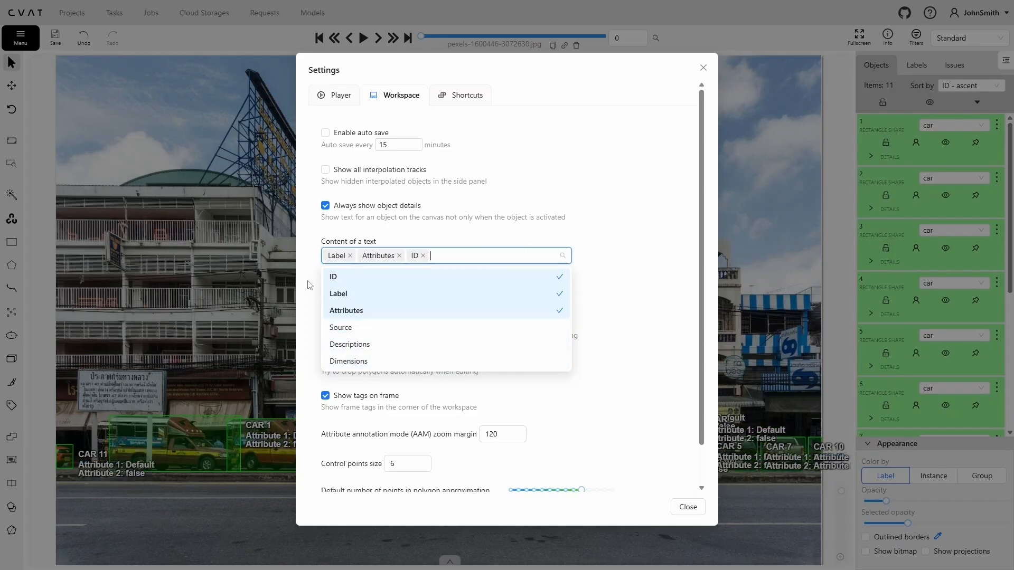
click(310, 285)
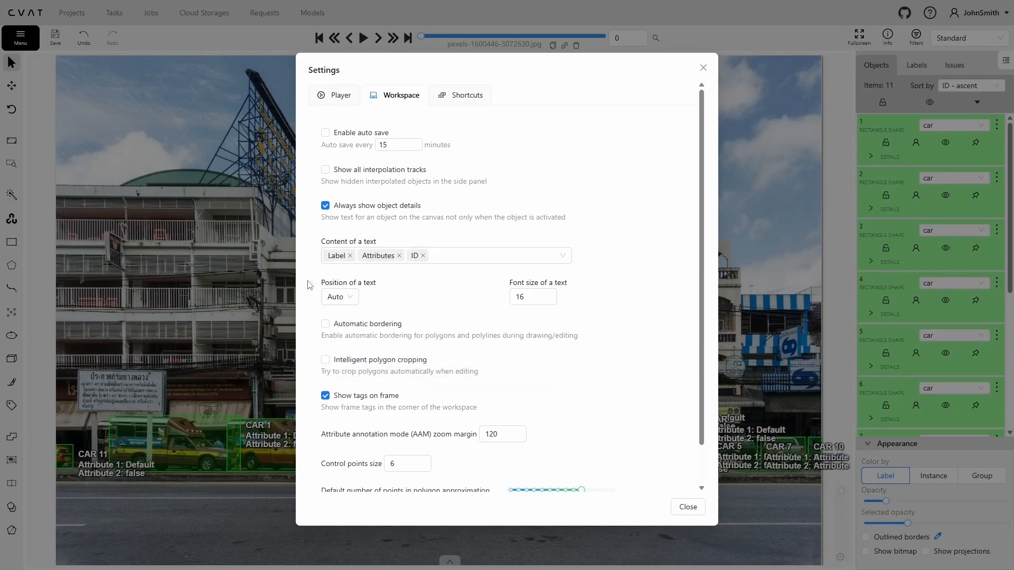
Step: Turn off Always show object details and set the object text to font size 13 with Auto position, then inspect a car's text on the canvas
click(325, 207)
click(325, 206)
click(550, 301)
click(551, 301)
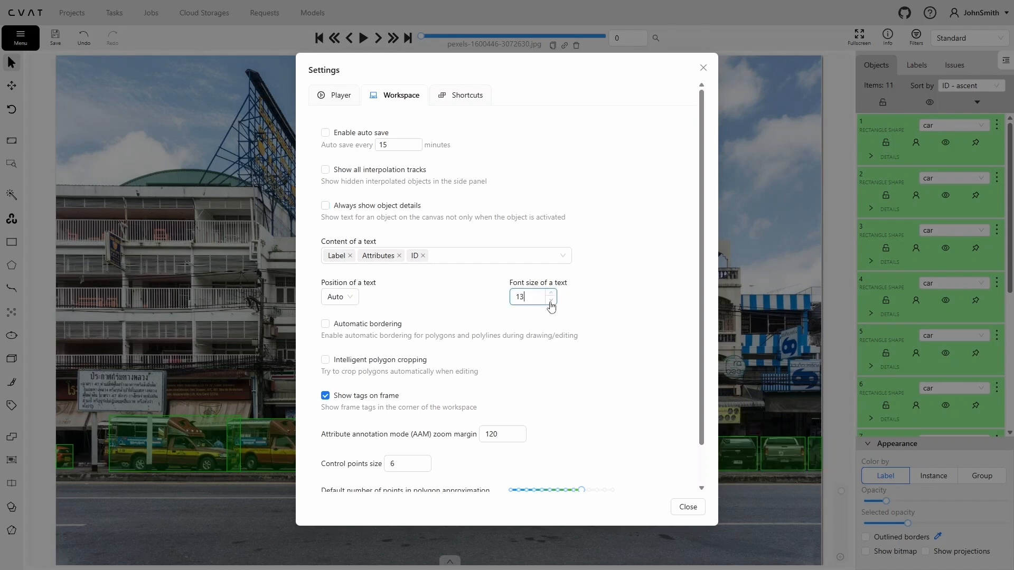
click(353, 301)
click(338, 318)
click(264, 318)
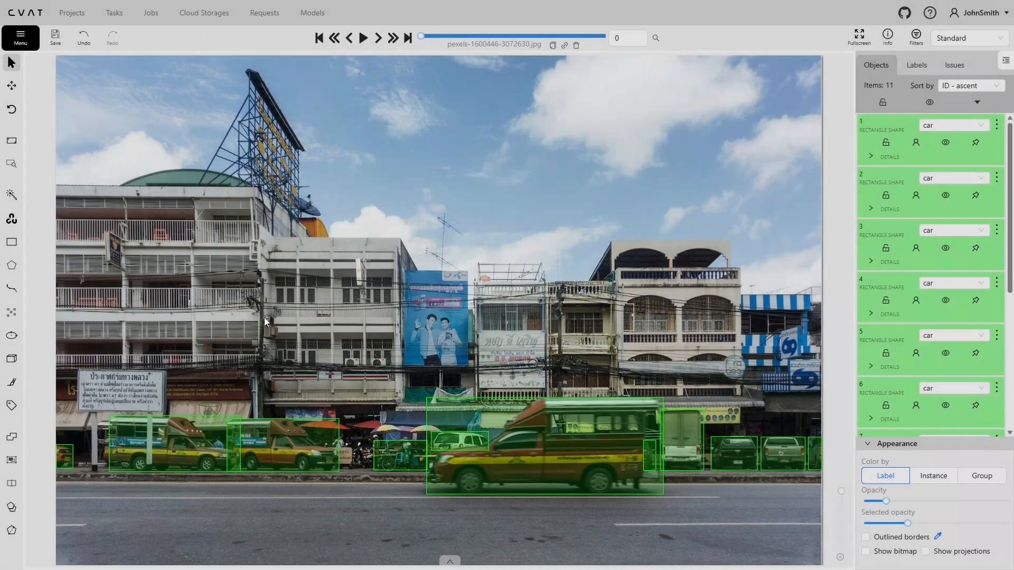
mouse_move(494, 411)
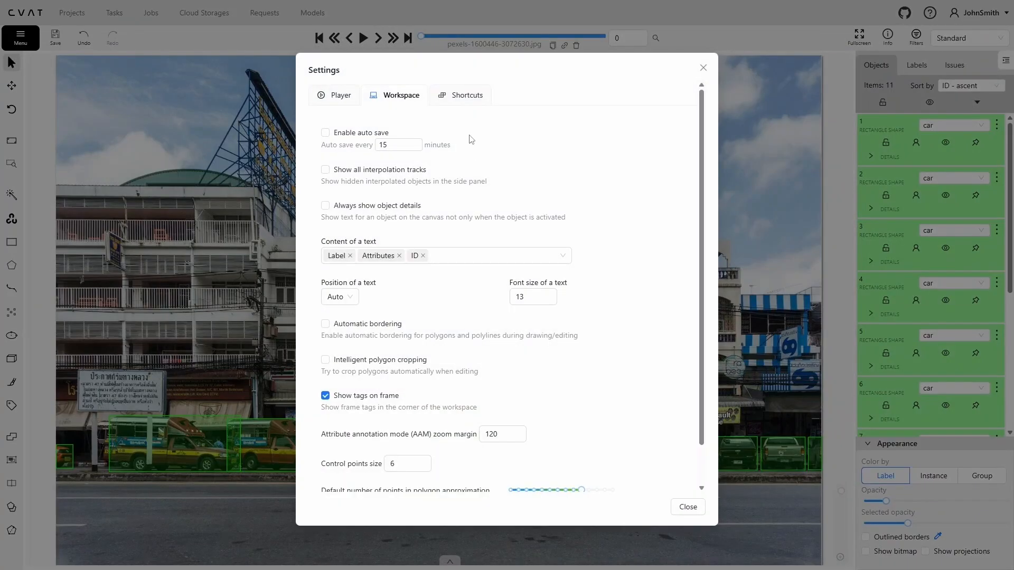
Step: Add a and ctrl+a as shortcuts for Save the job on the annotation page, unsetting the conflicting shortcut
click(463, 96)
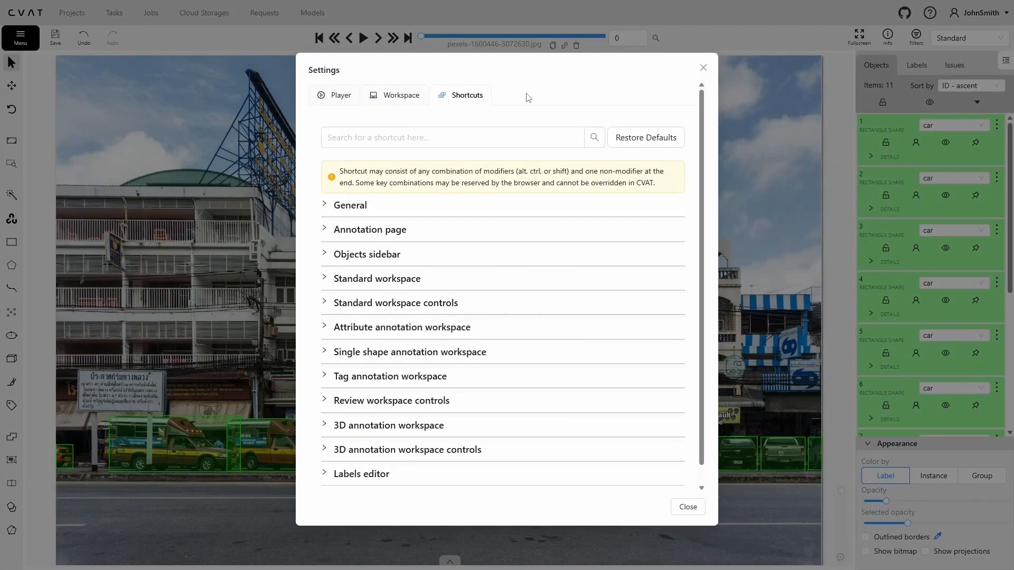
click(328, 205)
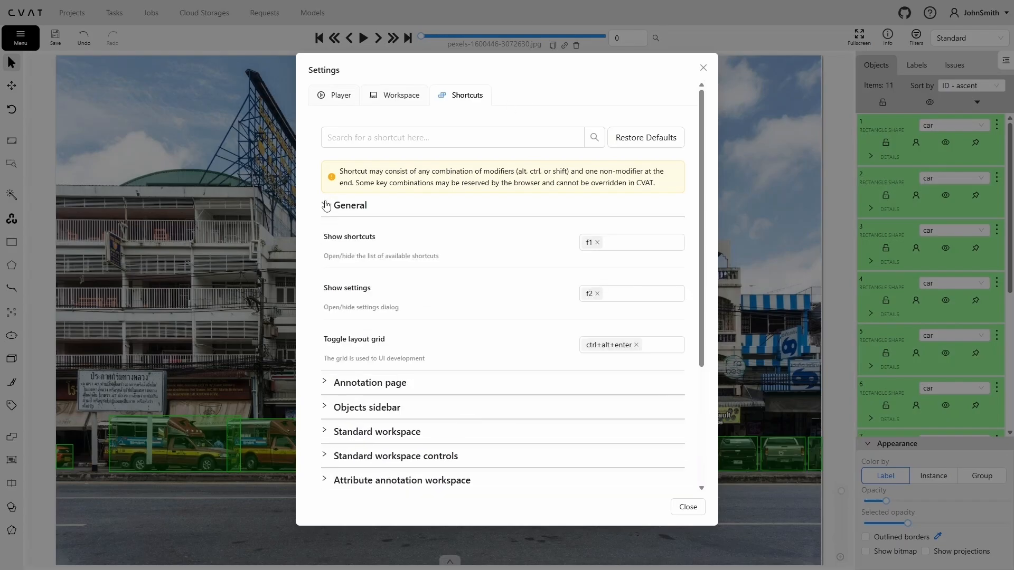
click(333, 385)
click(631, 417)
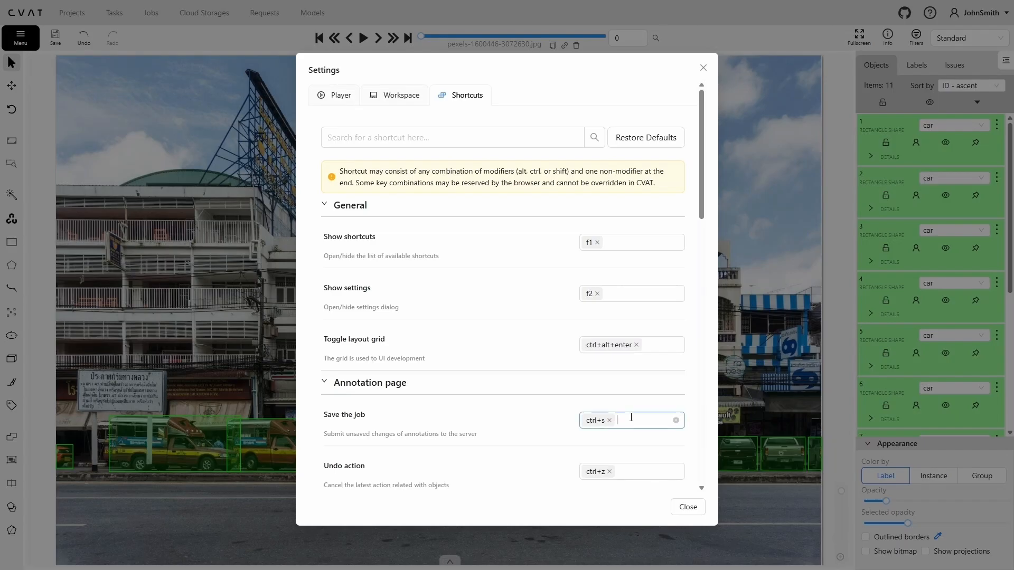
key(a)
click(651, 418)
key(ctrl)
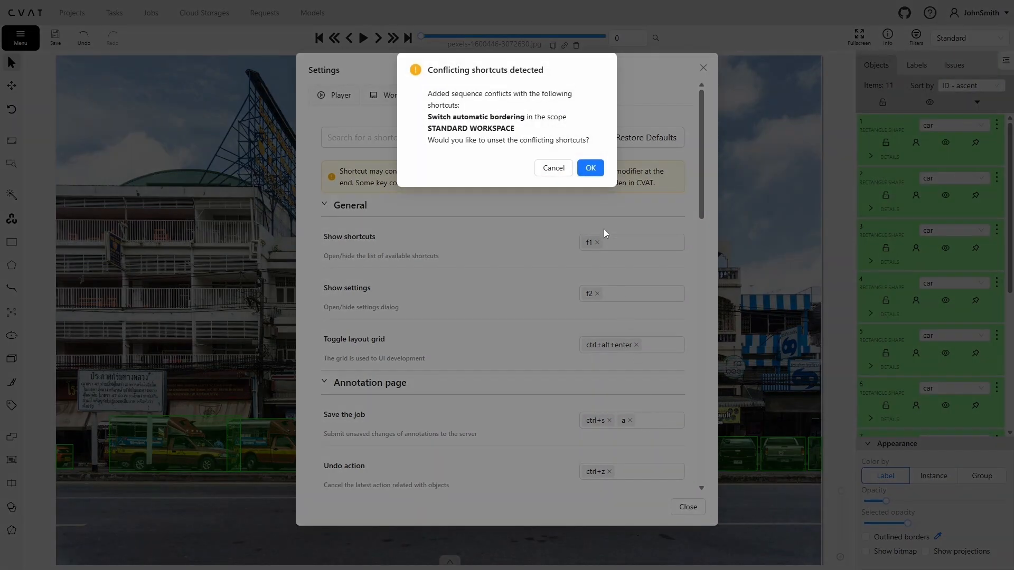
click(590, 168)
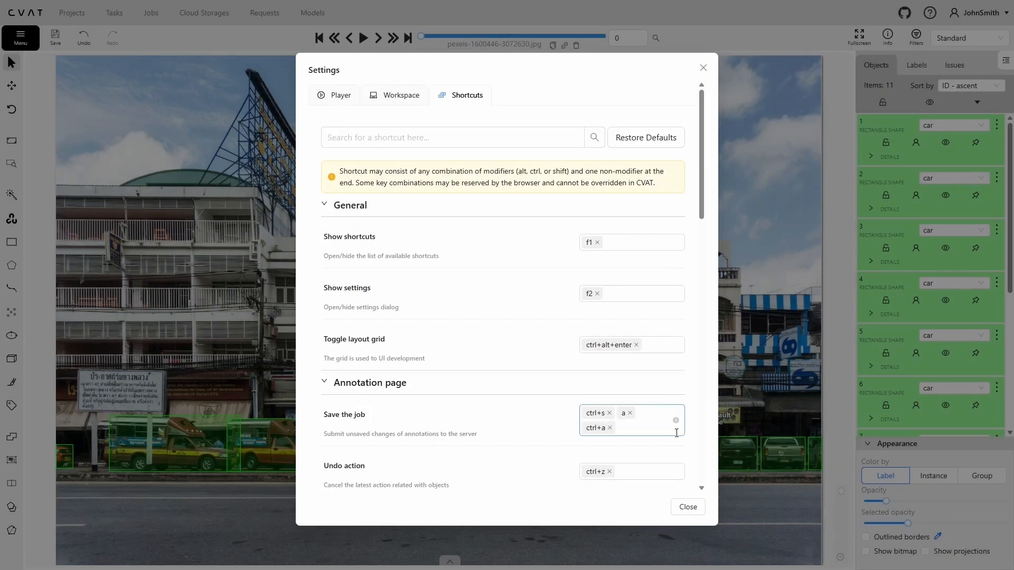
Step: Look through the remaining shortcuts, restore all shortcuts to their defaults and close the settings
scroll(701, 439, down, 7)
drag(704, 277, 704, 156)
click(631, 133)
click(590, 96)
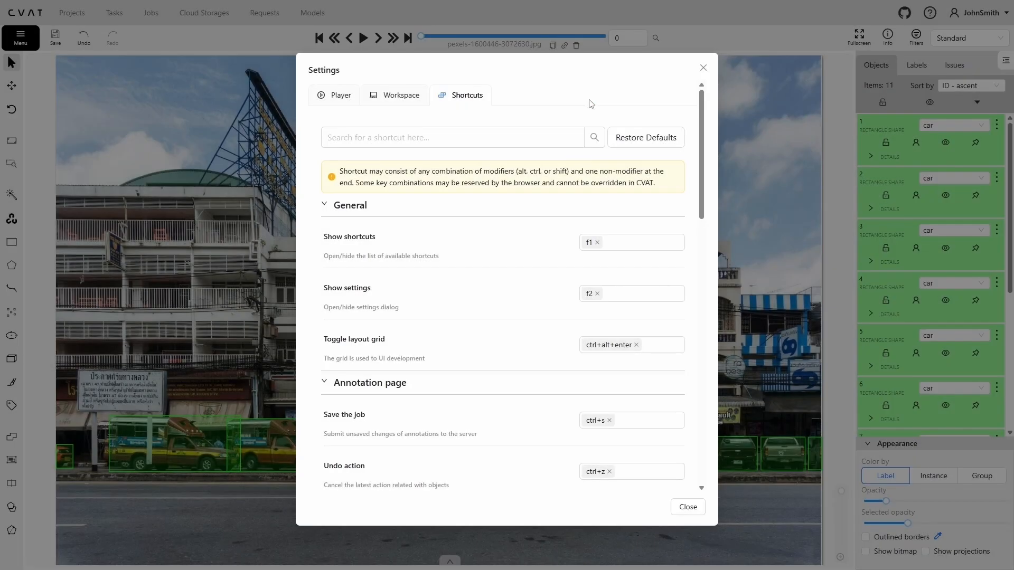
click(681, 508)
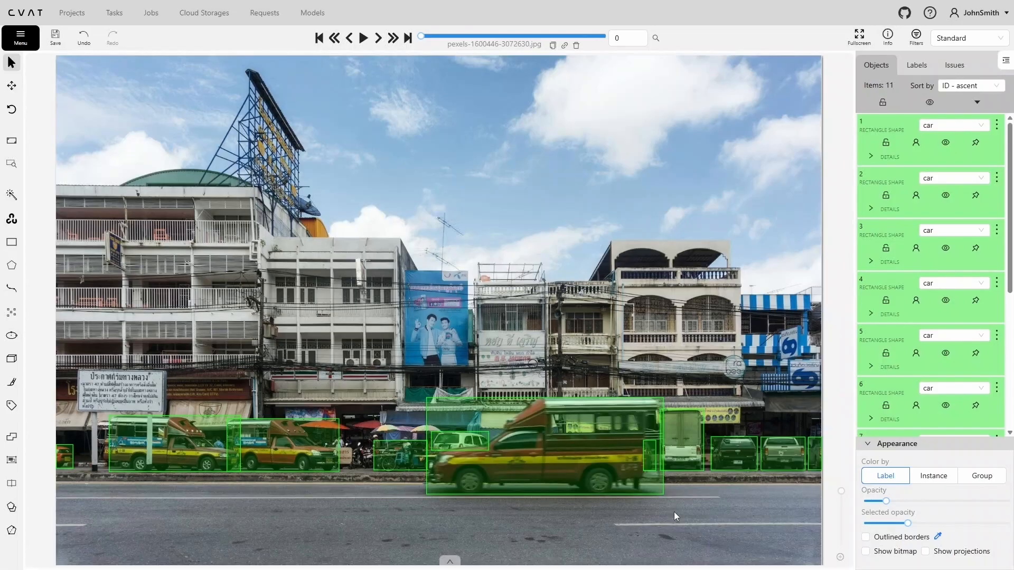
Step: Enable the image grid and set its size to 20
click(450, 561)
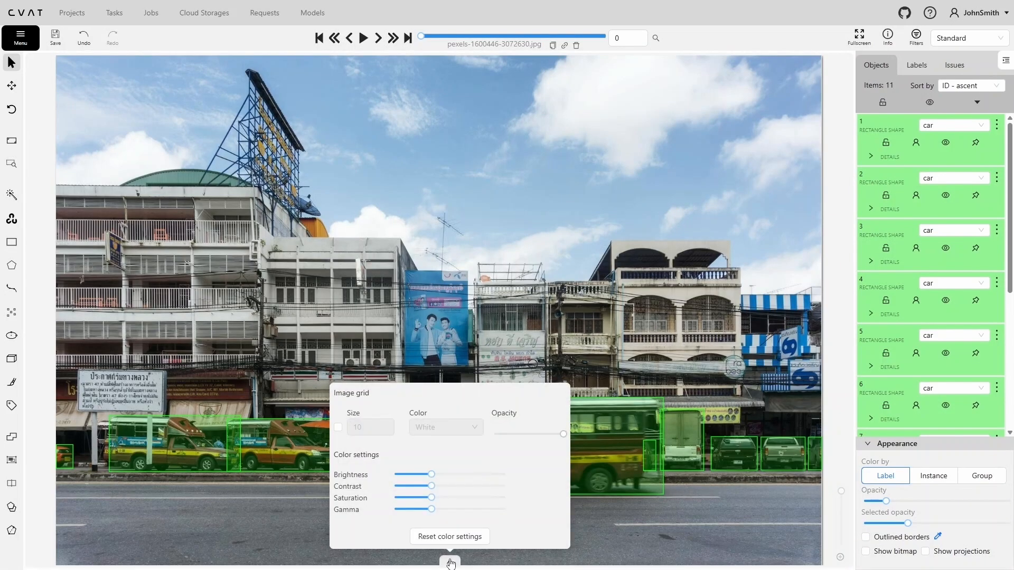
click(338, 427)
click(388, 424)
click(389, 424)
click(388, 424)
click(389, 424)
click(388, 424)
click(388, 424)
click(389, 424)
click(388, 424)
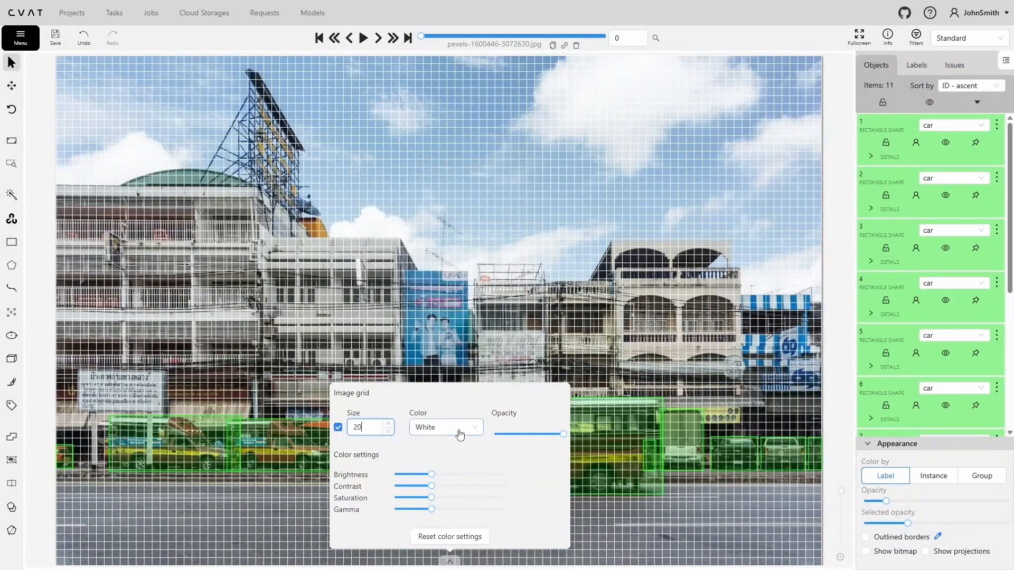
Step: Set the image grid color to Red and try its opacity, then turn the grid off
click(460, 434)
click(451, 484)
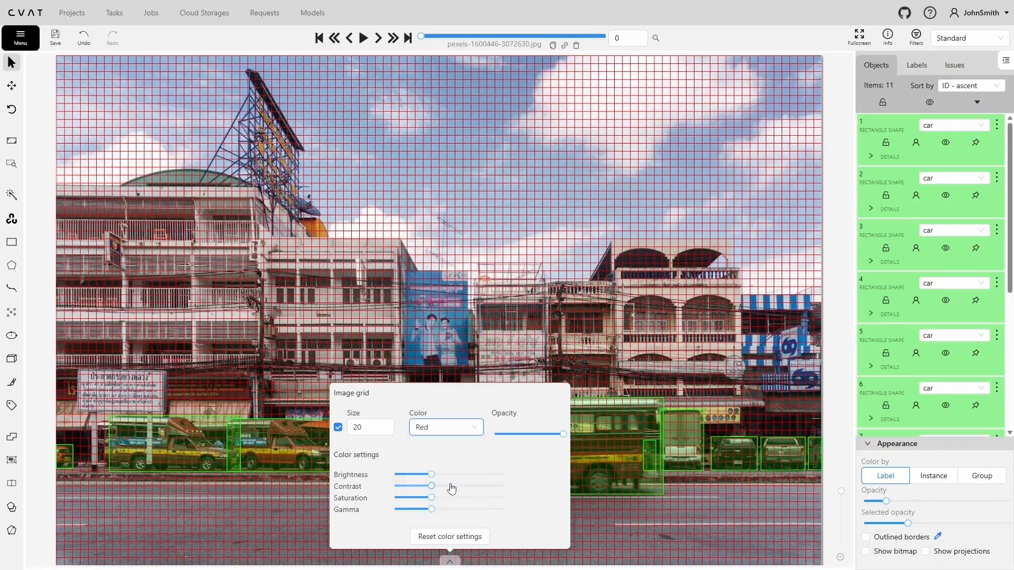
mouse_move(562, 435)
mouse_down()
mouse_move(505, 440)
mouse_move(565, 436)
mouse_up()
click(338, 429)
Step: Try higher brightness, contrast, saturation and a gamma of 1.75 on the image, then reset the color settings
drag(432, 474, 468, 512)
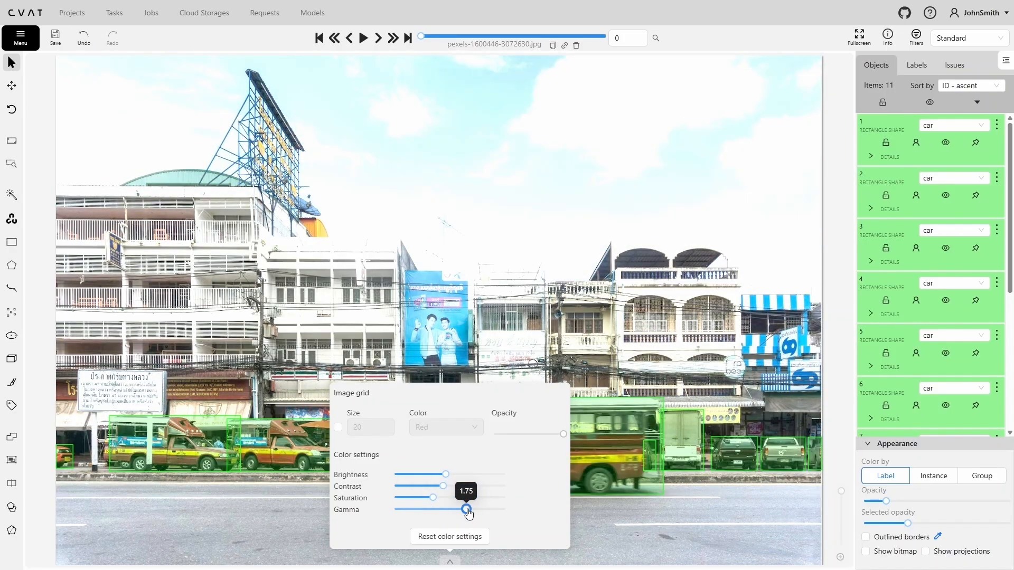
click(450, 538)
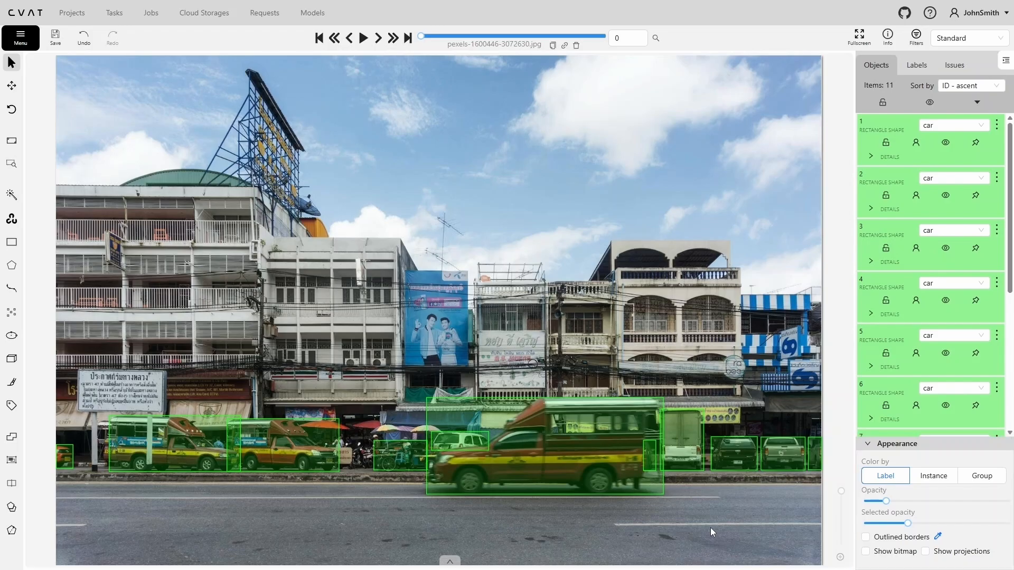
Step: Go to frame 1, color the objects by instance and change the instance color of car 31
key(f)
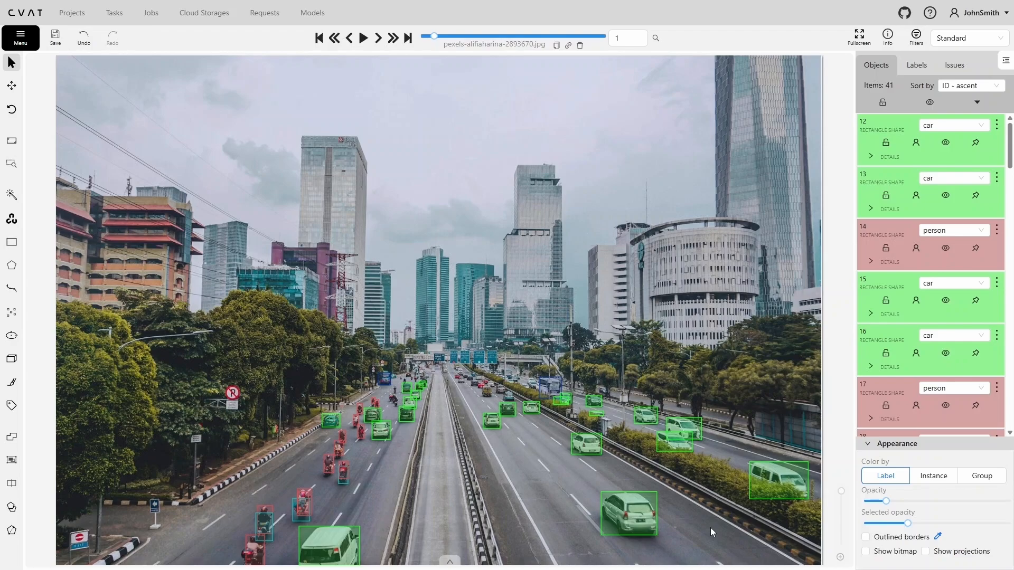
click(930, 477)
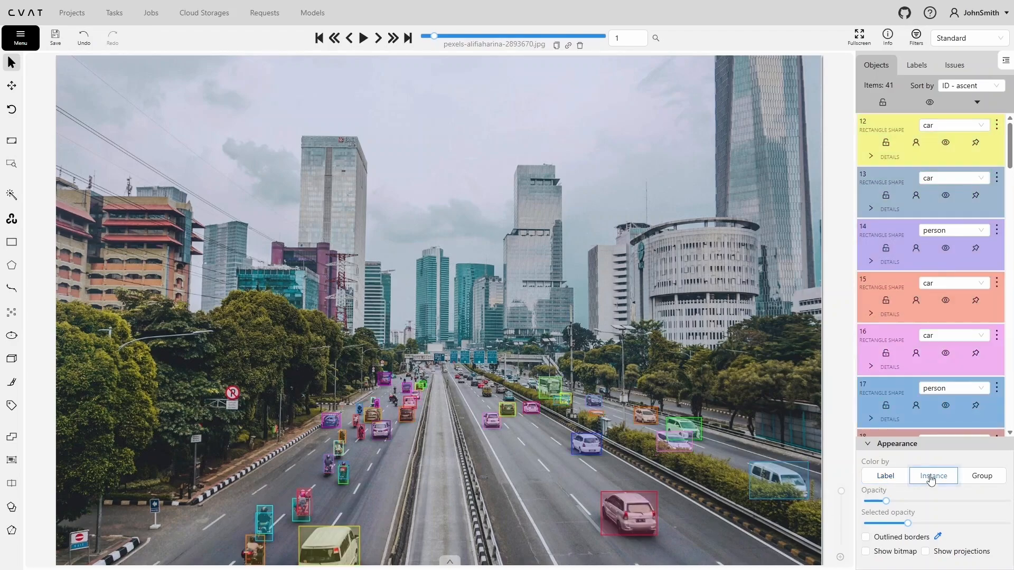
mouse_move(613, 510)
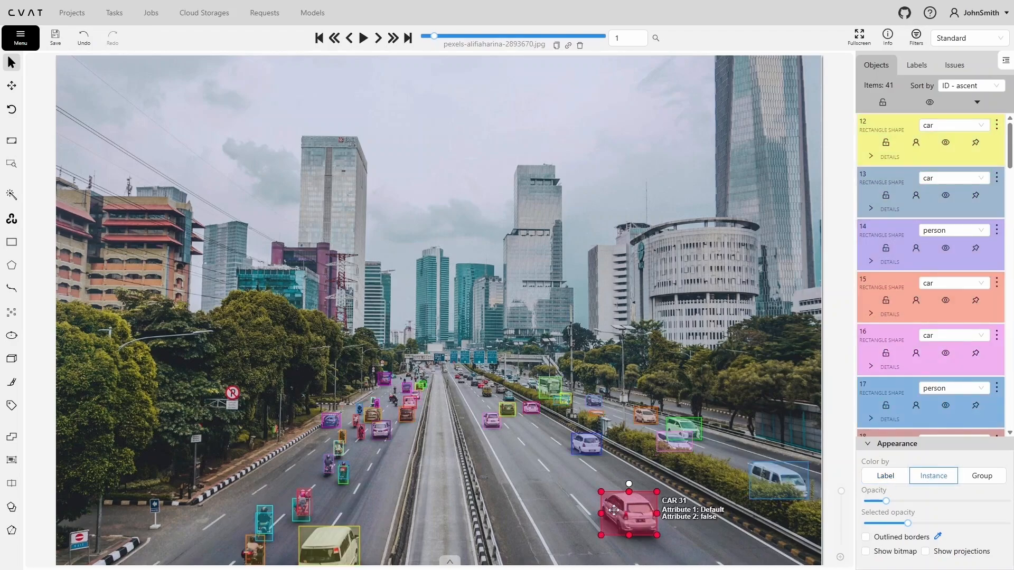
key(Return)
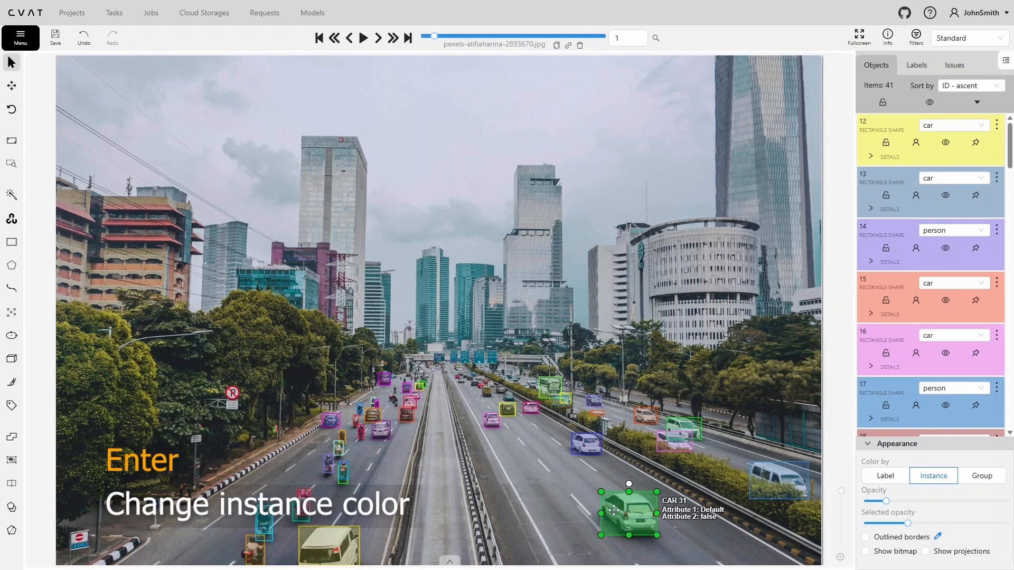
Step: Color the objects by group and group two riders in turn with their motorcycles, then fit the image back in view
click(1000, 480)
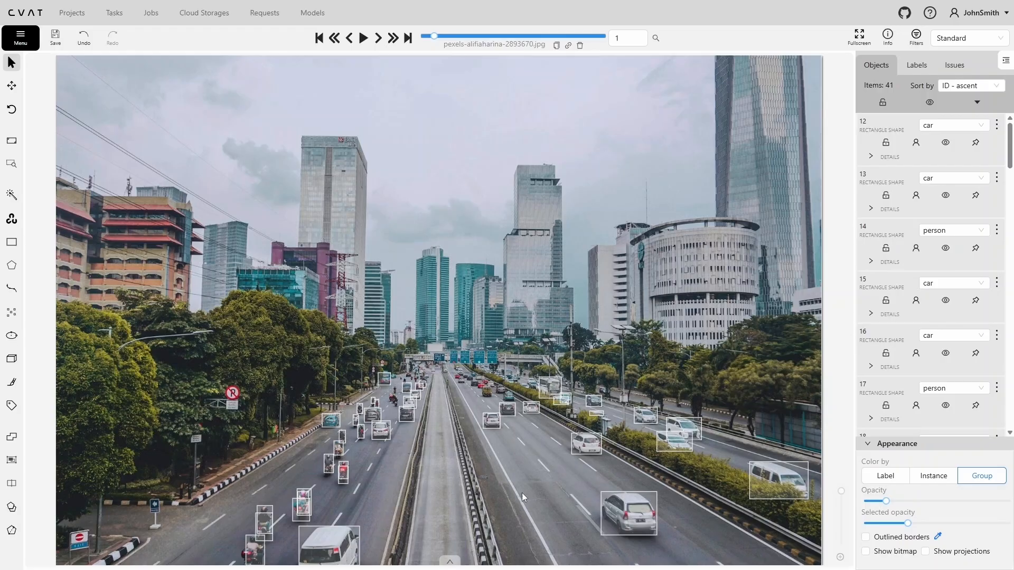
scroll(340, 491, up, 3)
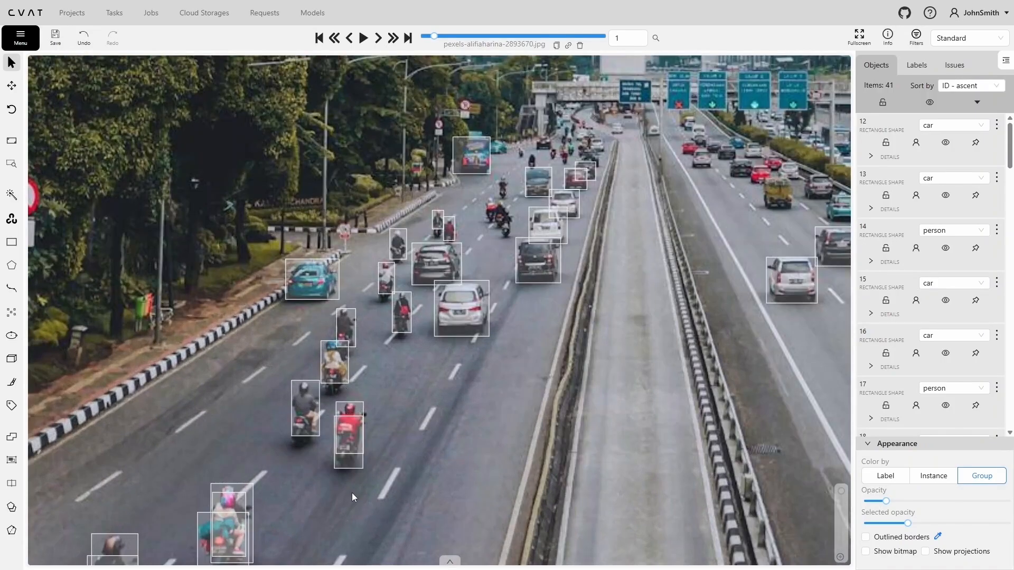
key(g)
drag(377, 392, 407, 396)
key(g)
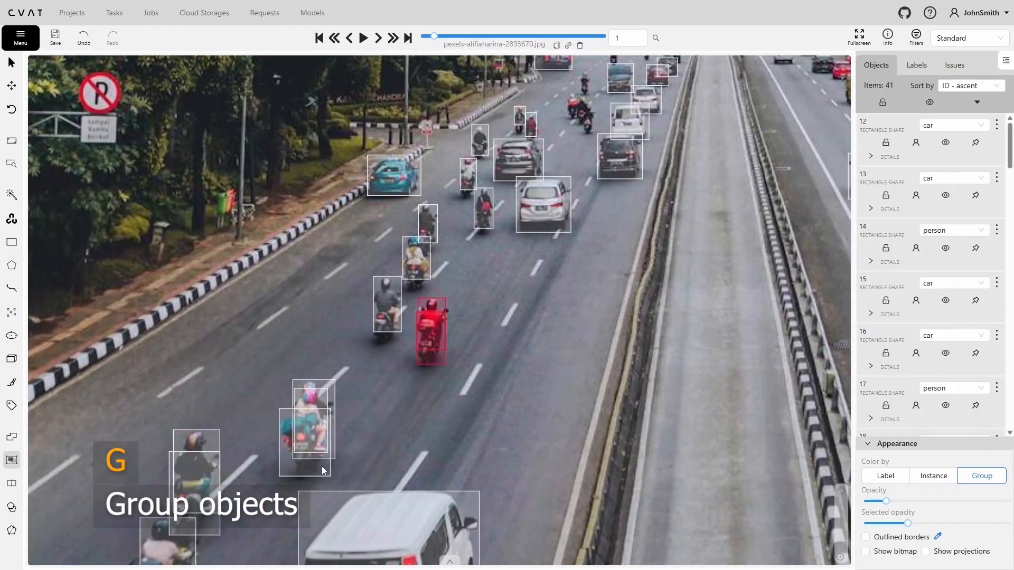
drag(294, 400, 346, 481)
key(g)
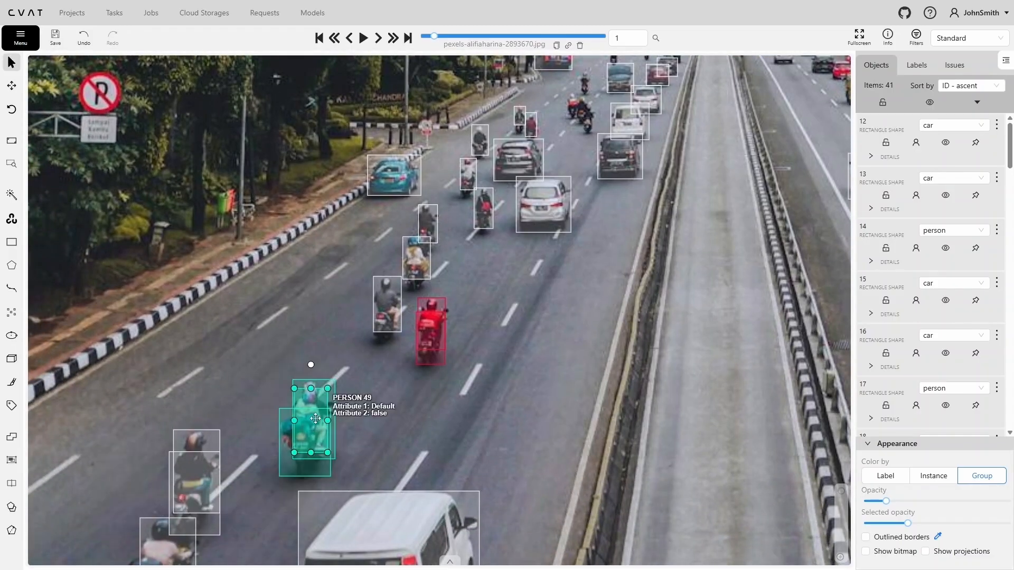
double_click(578, 396)
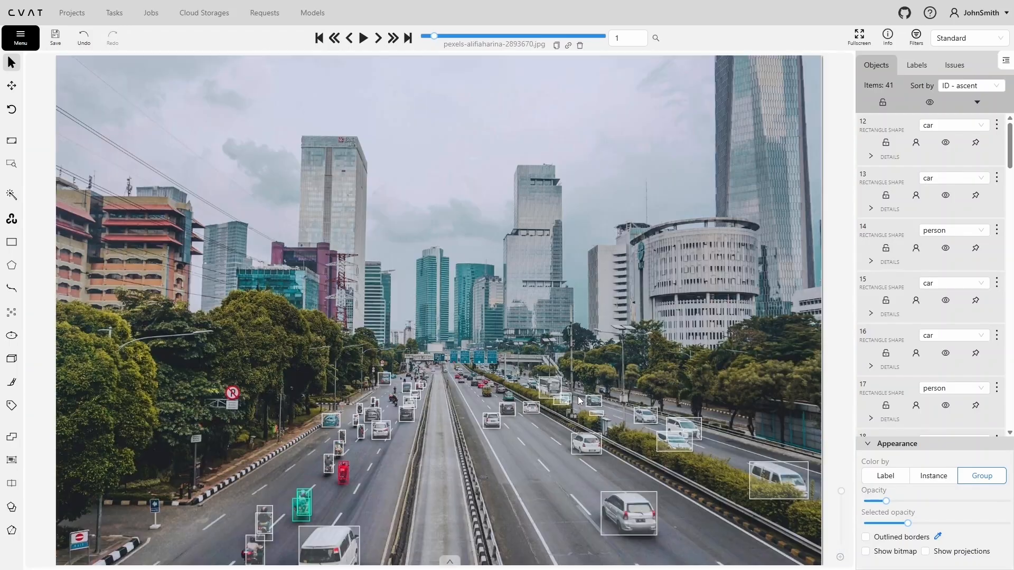
Step: Color the objects by label, lower their opacity slightly, and try the selected opacity at its maximum and then its minimum on car 31
click(885, 476)
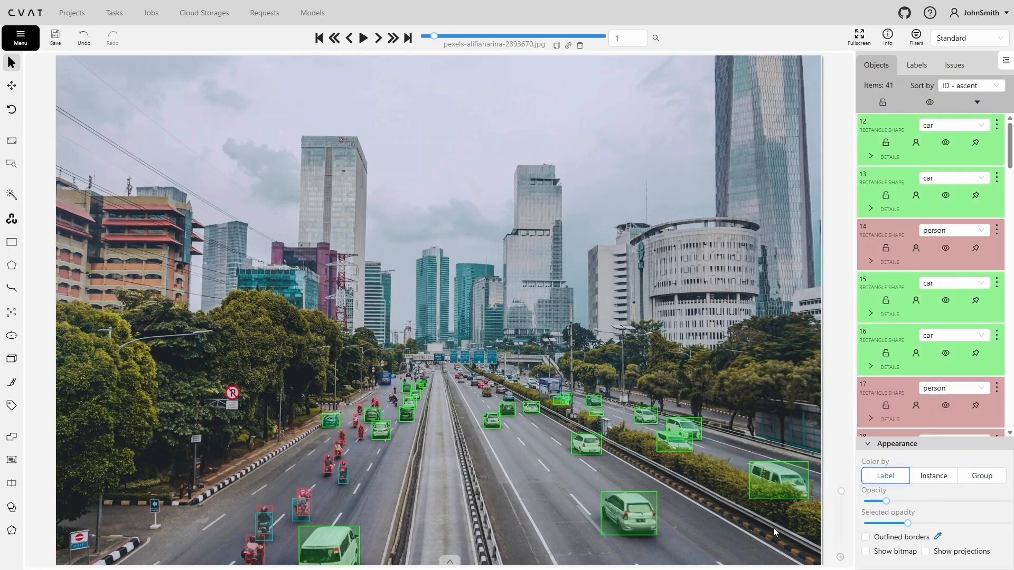
mouse_move(885, 501)
mouse_down()
mouse_move(1001, 507)
mouse_move(879, 511)
mouse_up()
click(999, 524)
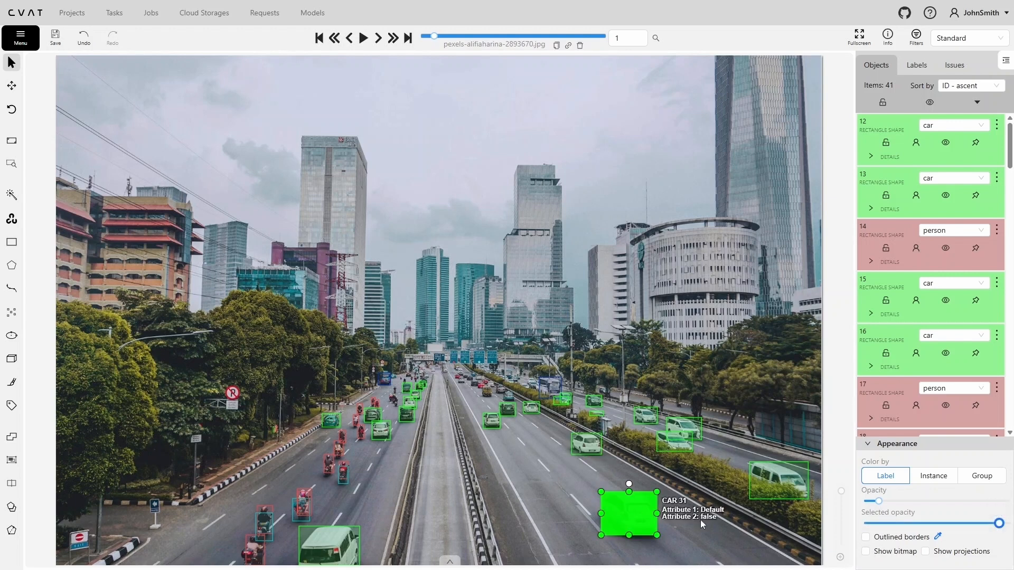
click(867, 523)
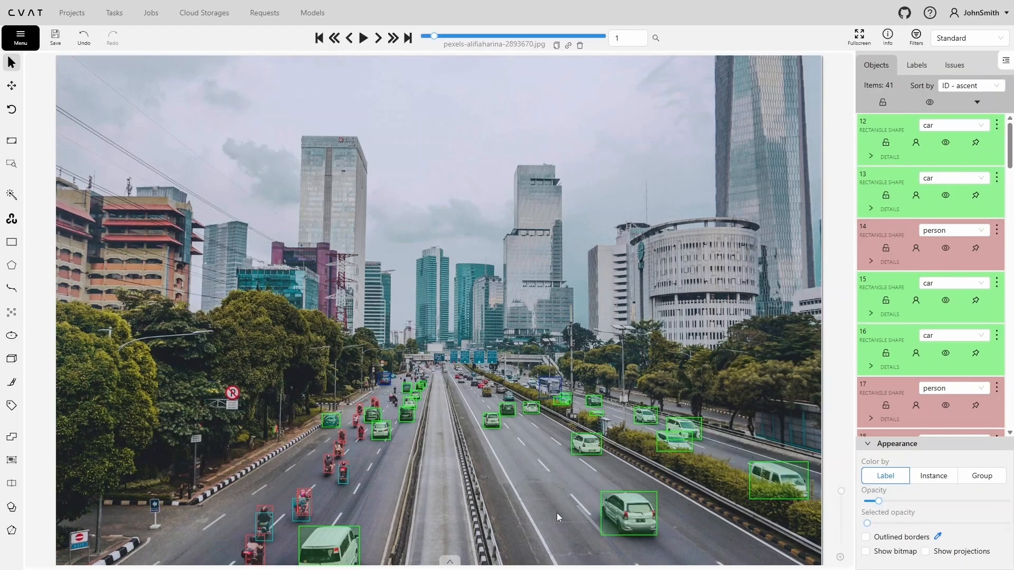
Step: Try contrasting opacity and selected opacity levels on the objects, then set opacity to 15 and selected opacity to a moderate level
drag(878, 502, 938, 523)
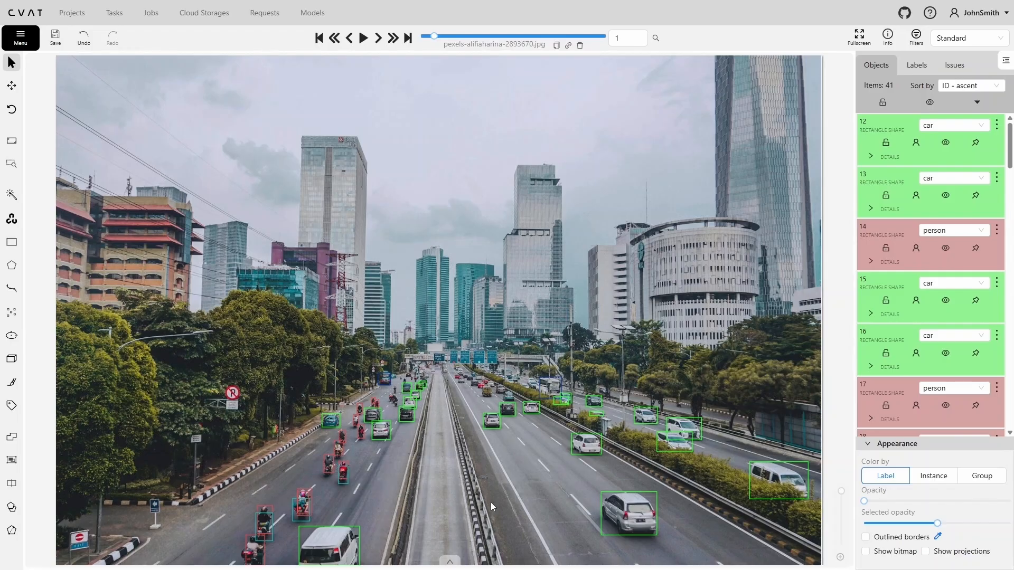
click(880, 523)
click(935, 500)
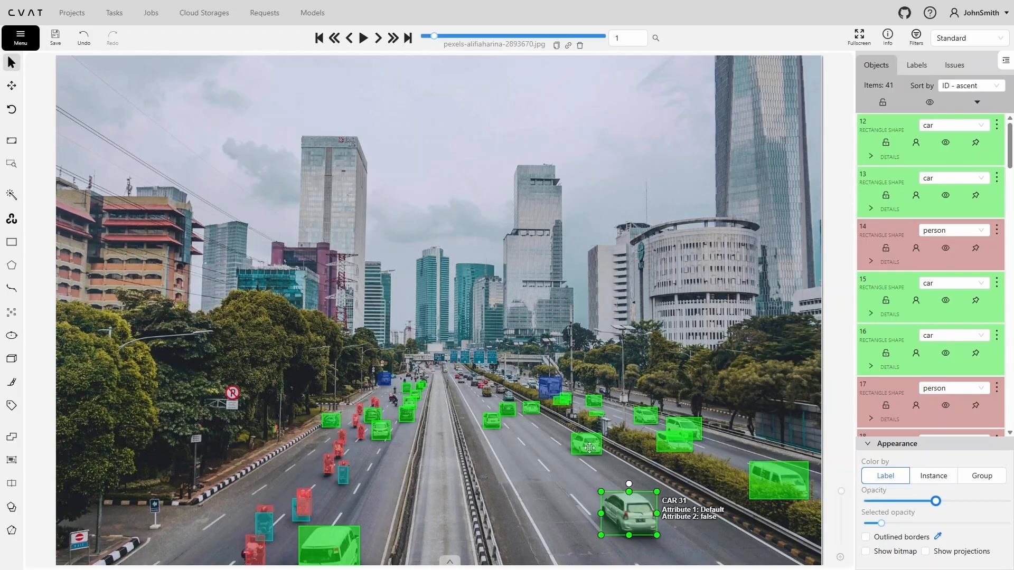
click(909, 500)
drag(909, 501, 886, 501)
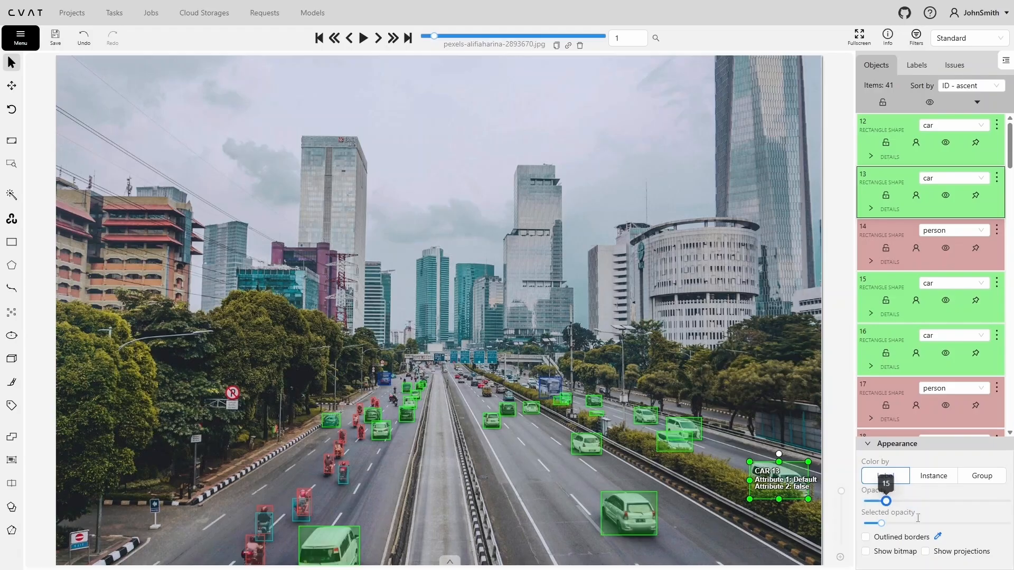
click(919, 524)
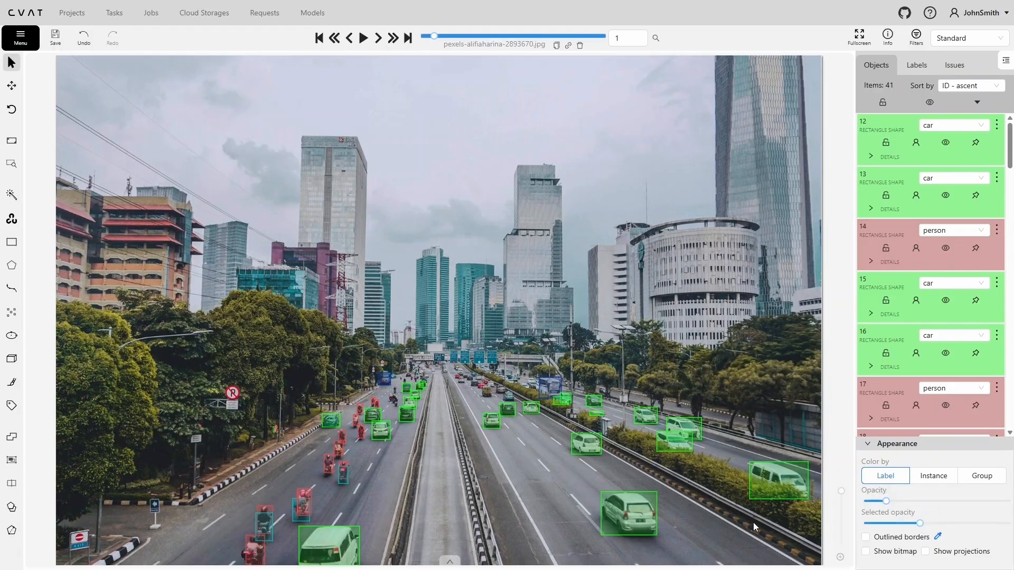
Step: Turn on outlined borders for the objects and try a dark red border color without applying it
click(885, 537)
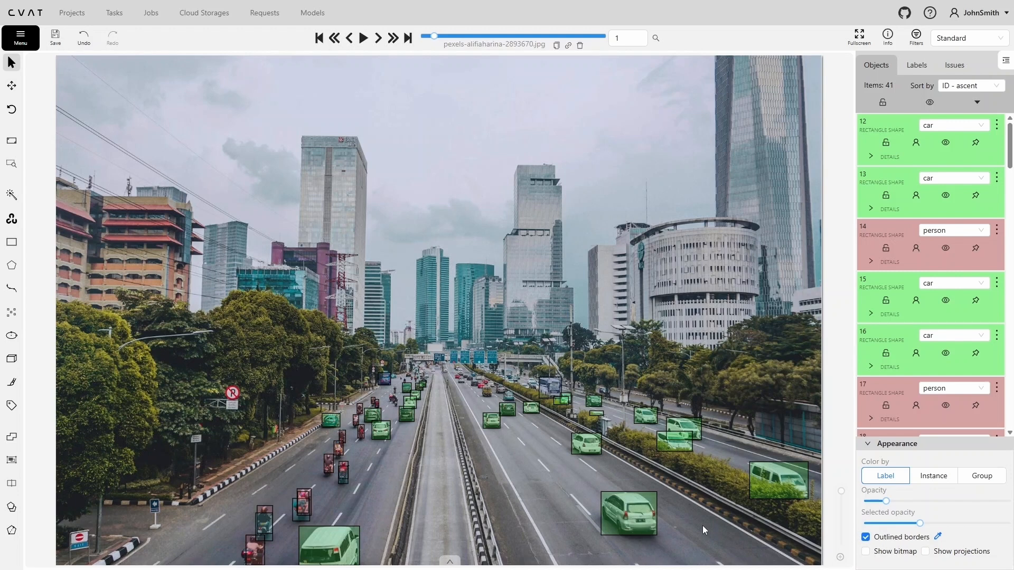
click(937, 538)
click(967, 358)
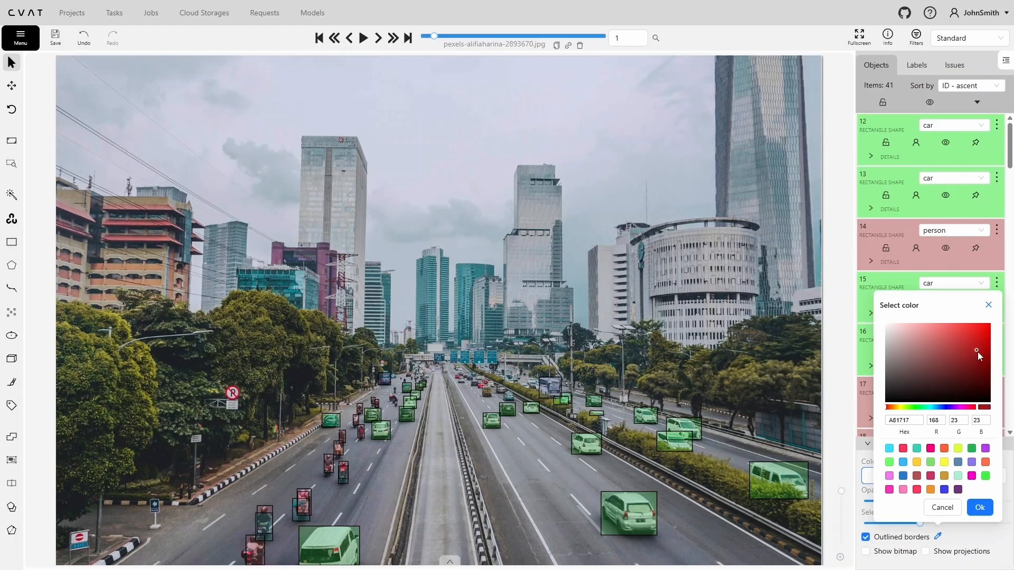
click(950, 510)
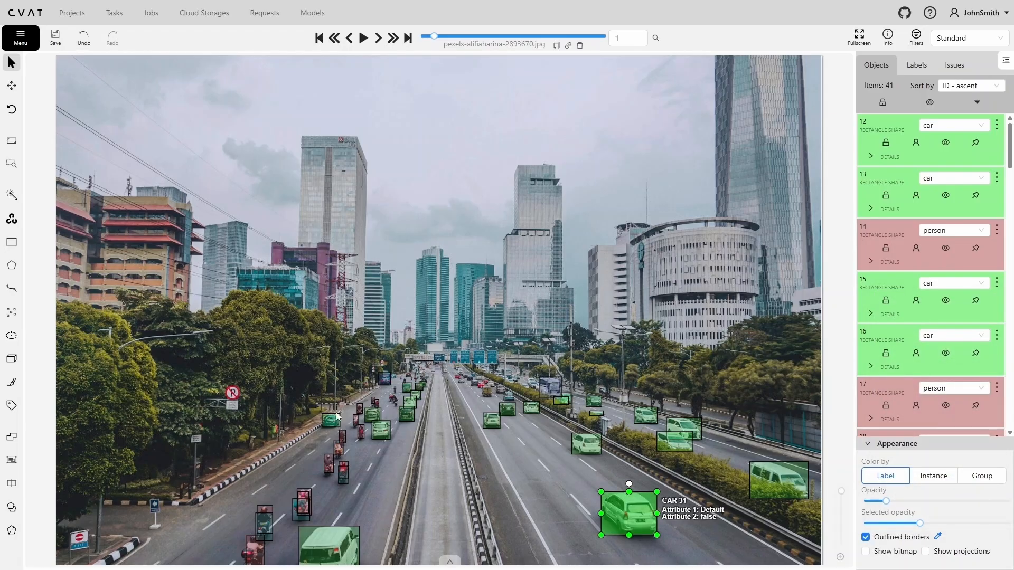
Step: Draw a small six-point polygon in the dark gap of the roadside trees
scroll(277, 378, up, 5)
scroll(332, 388, up, 2)
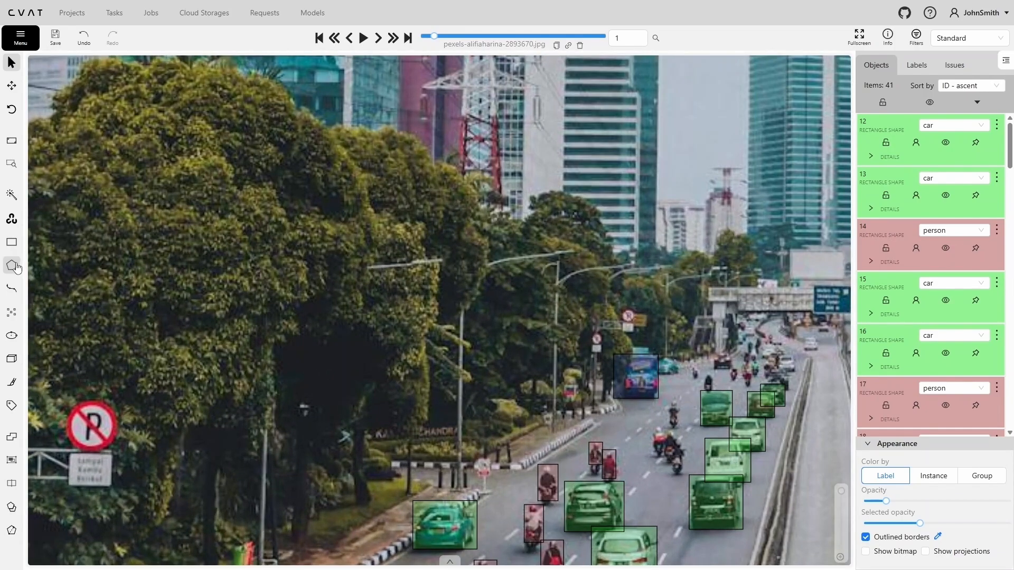
mouse_move(17, 267)
click(62, 305)
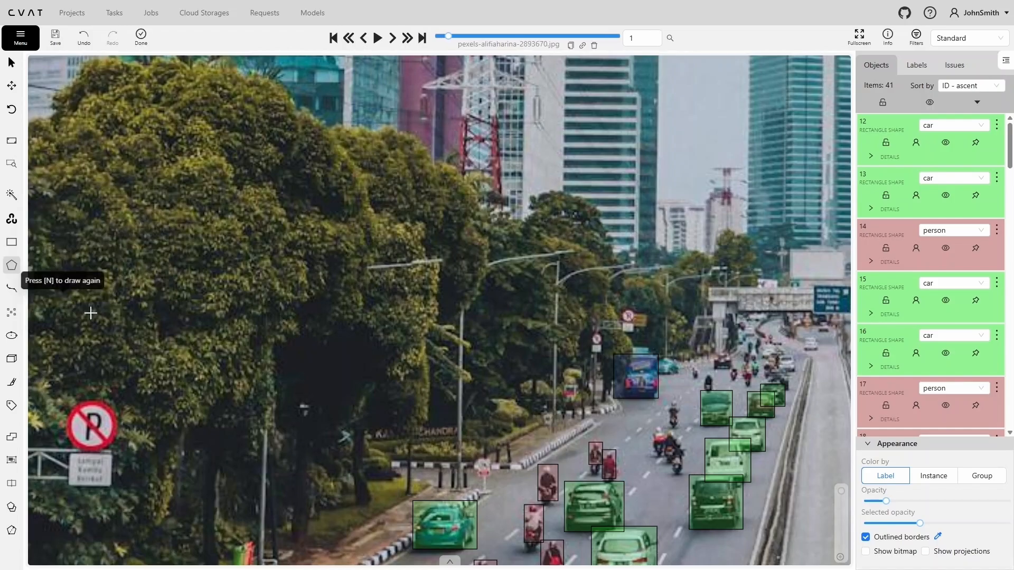
click(299, 354)
click(329, 349)
click(346, 349)
click(347, 355)
click(344, 369)
click(329, 372)
key(n)
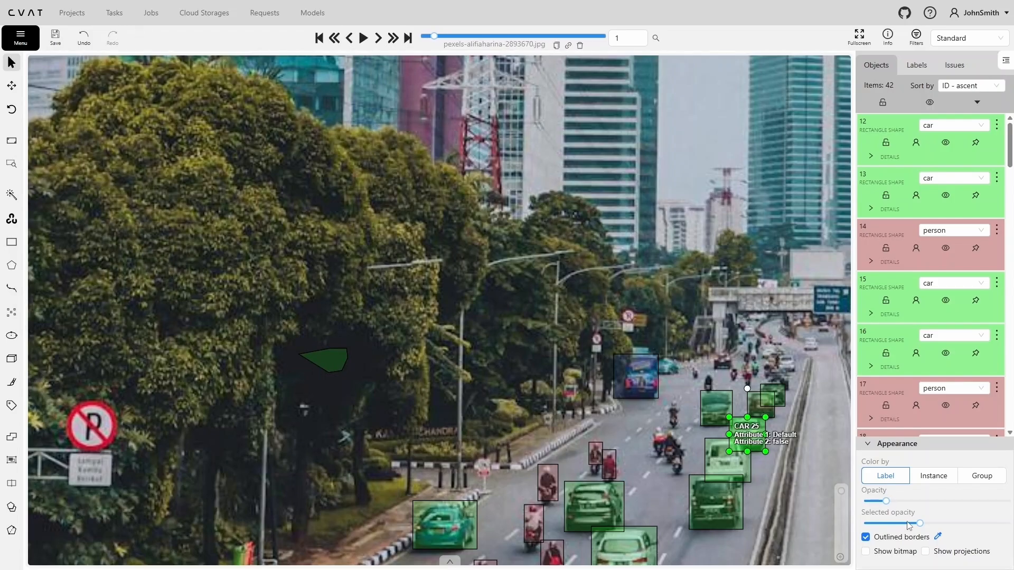
Step: Change the outlined border color to bright red and apply it
click(937, 536)
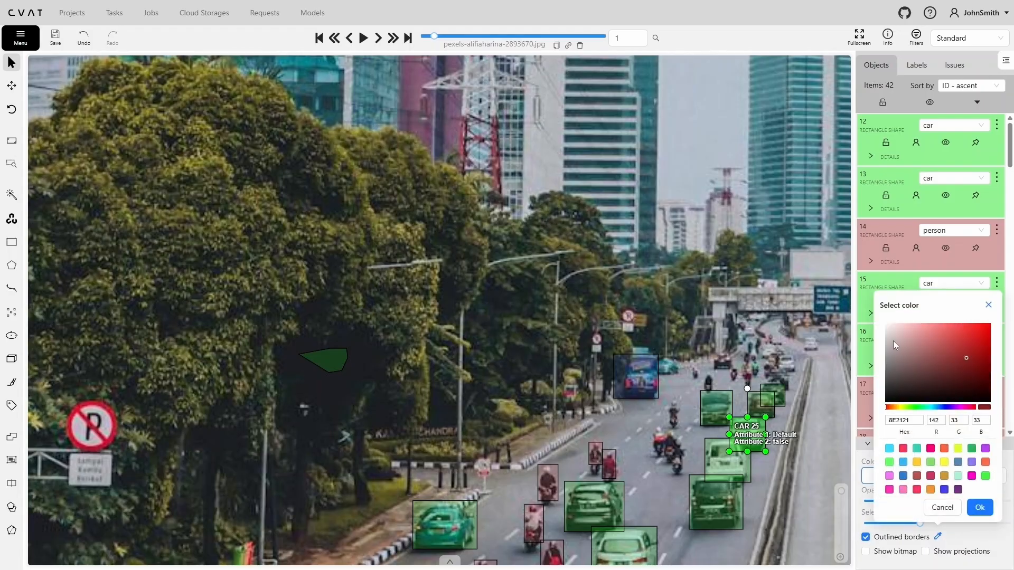
drag(967, 329, 987, 328)
click(977, 508)
Step: Draw a second small polygon just below the first one in the trees, then fit the image back in view
key(n)
click(317, 385)
click(346, 383)
click(347, 398)
click(330, 414)
click(313, 411)
click(311, 403)
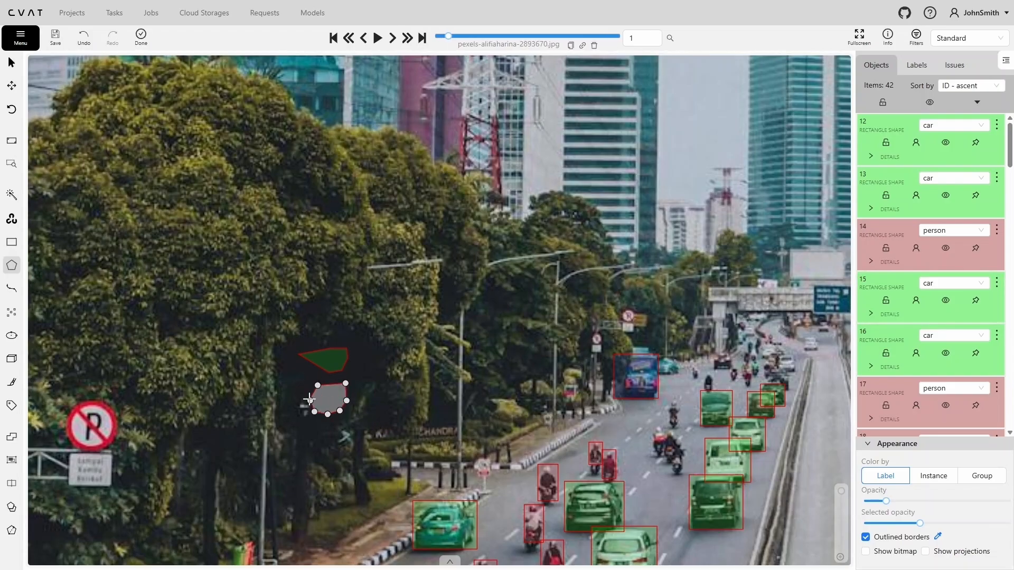
key(n)
double_click(296, 453)
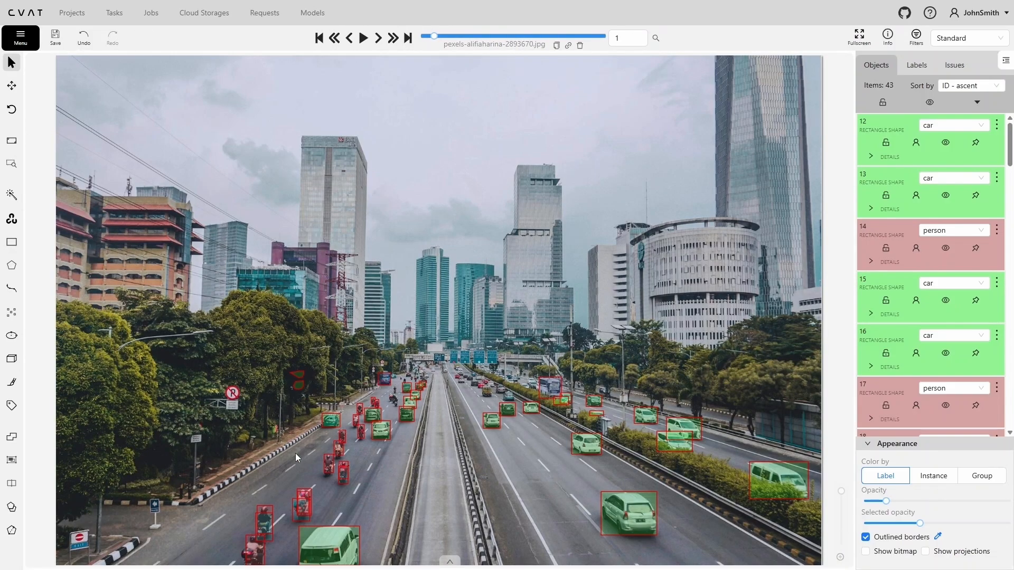
Step: Turn off outlined borders, then show the annotations as a bitmap and switch back to the image
click(865, 537)
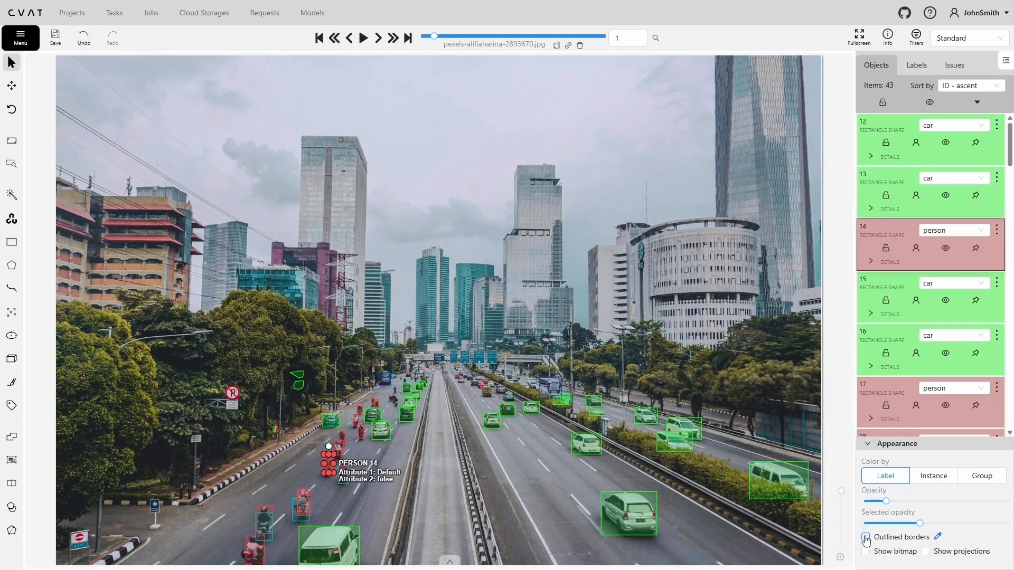
click(865, 552)
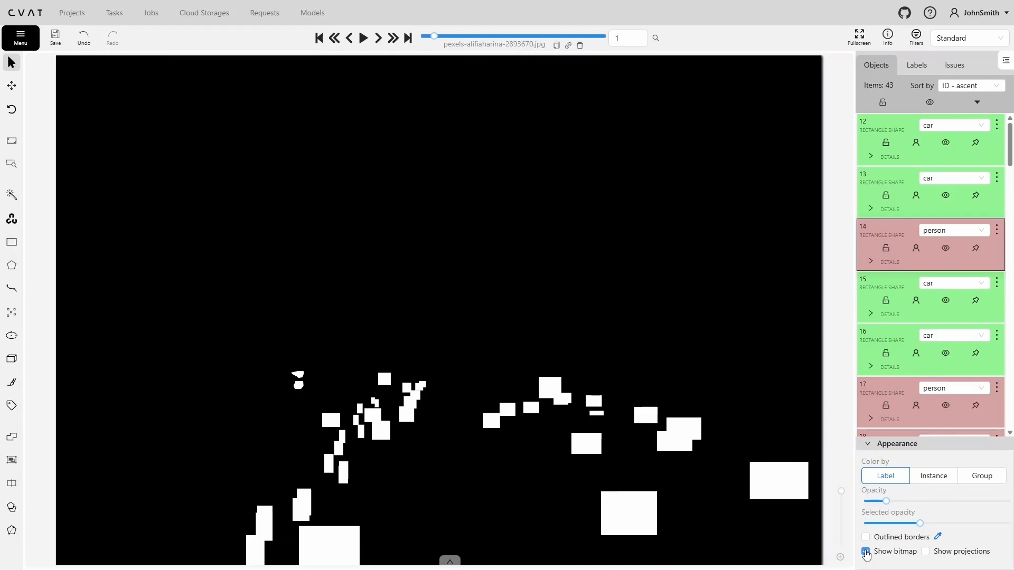
click(865, 552)
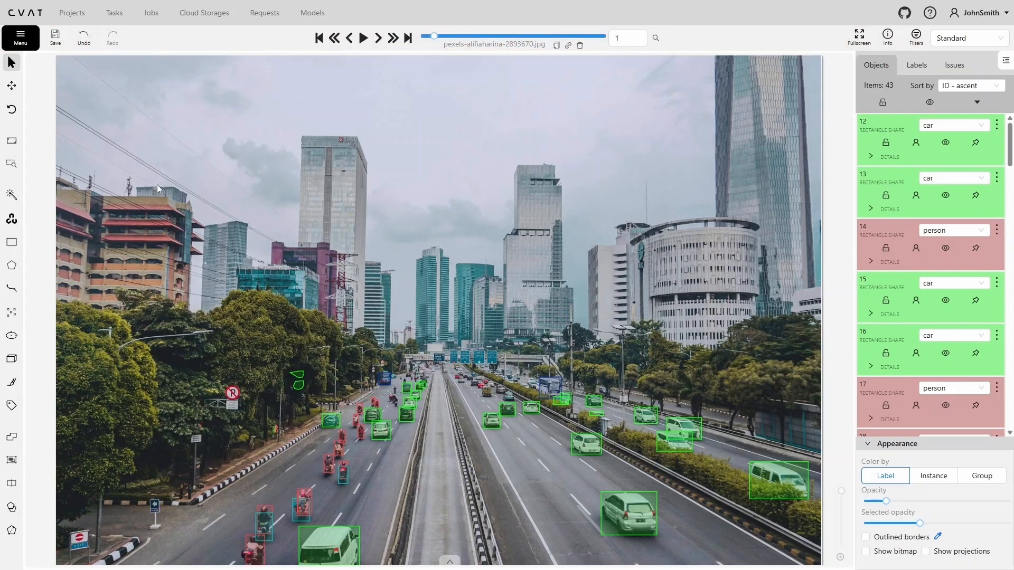
Step: Examine the frame range and keyframe options for removing annotations, and leave without deleting anything
click(14, 46)
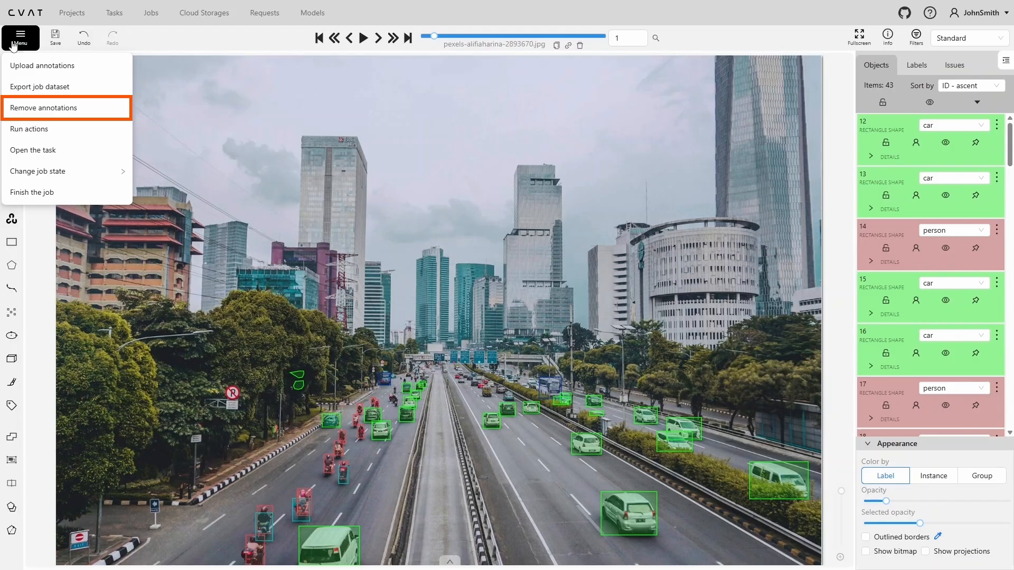
click(43, 109)
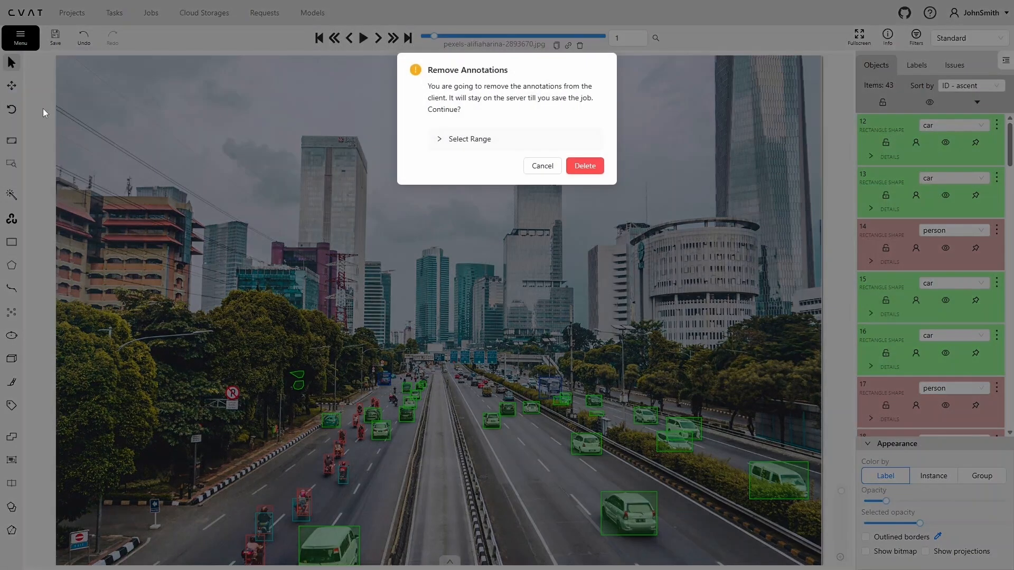
click(441, 138)
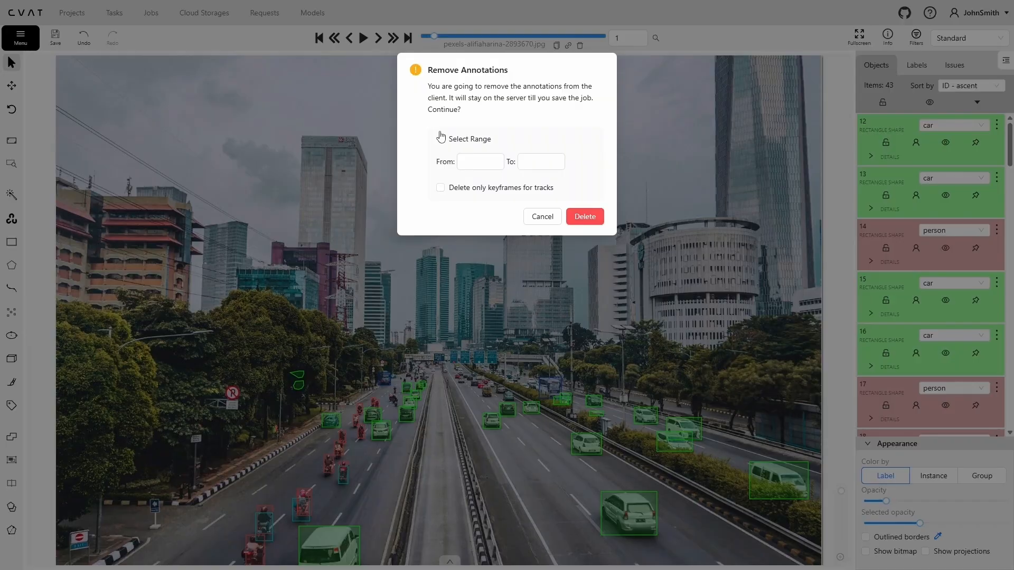
click(543, 217)
Step: Examine the actions that can be run on filtered annotations, and leave without running one
click(32, 49)
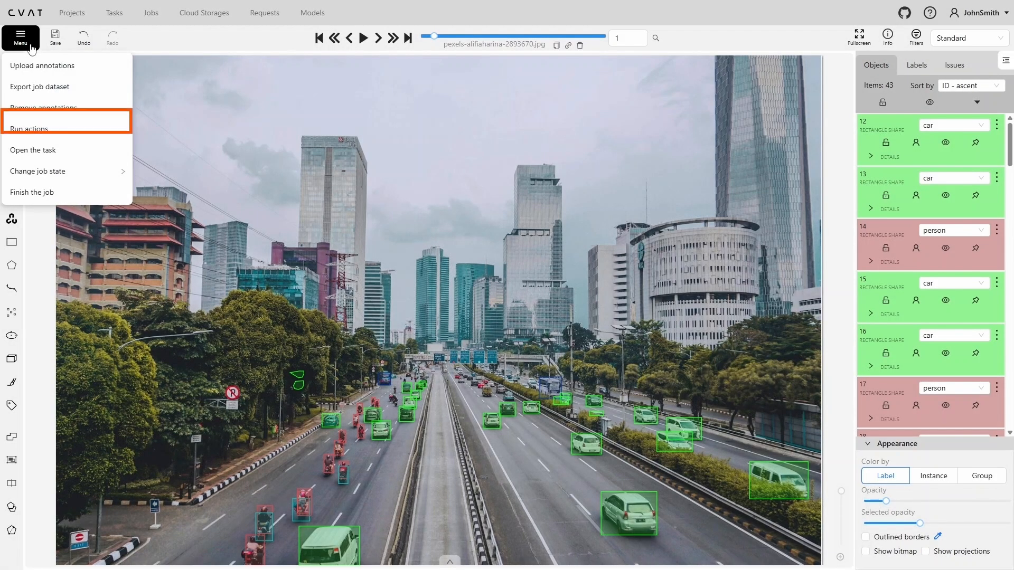
click(34, 129)
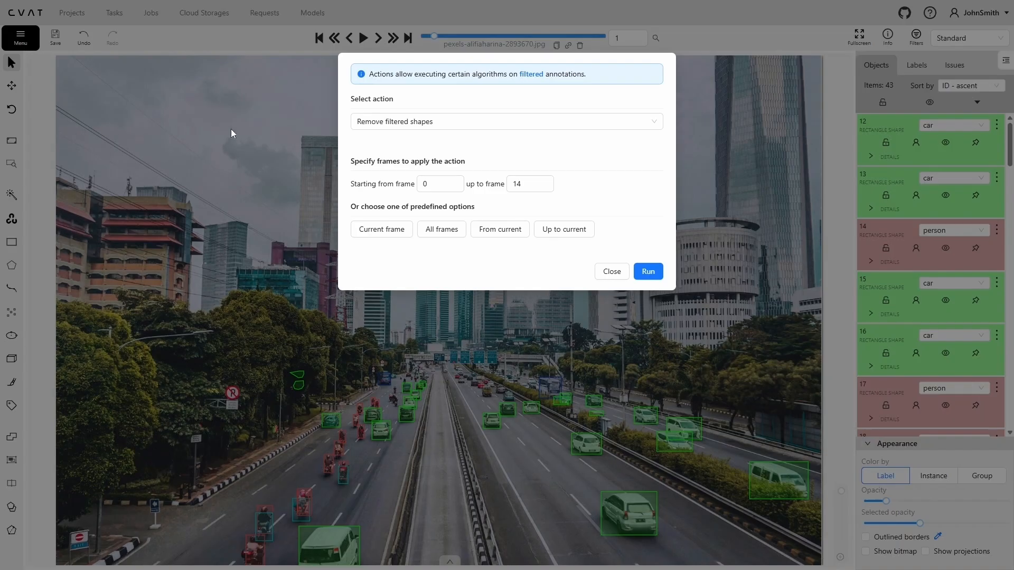
click(374, 124)
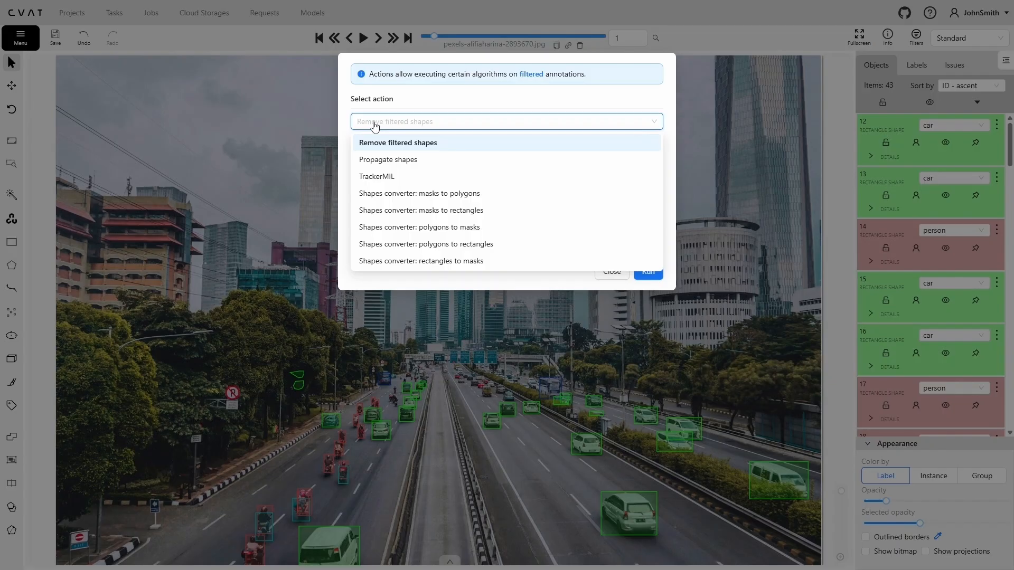
click(427, 97)
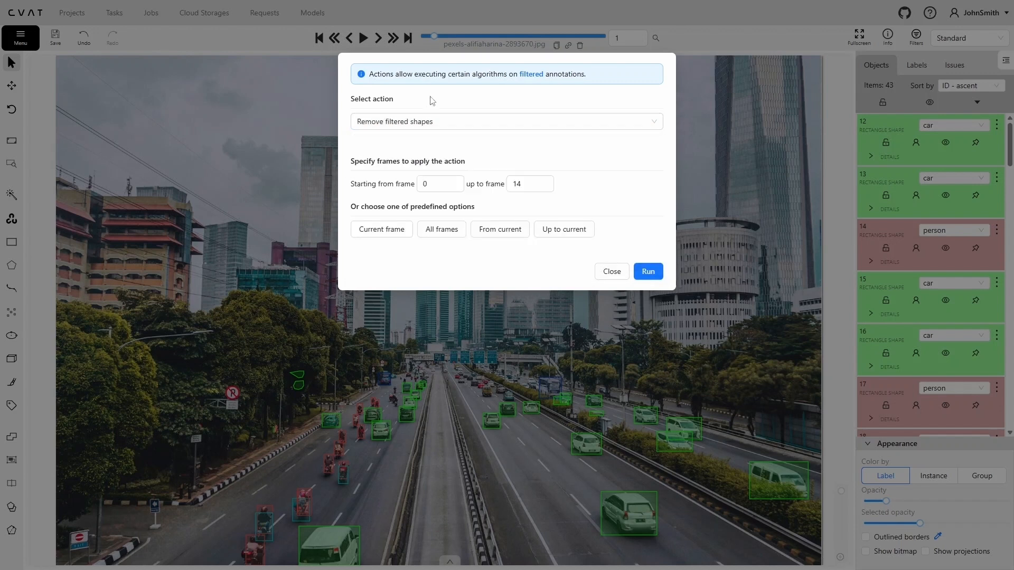
click(611, 272)
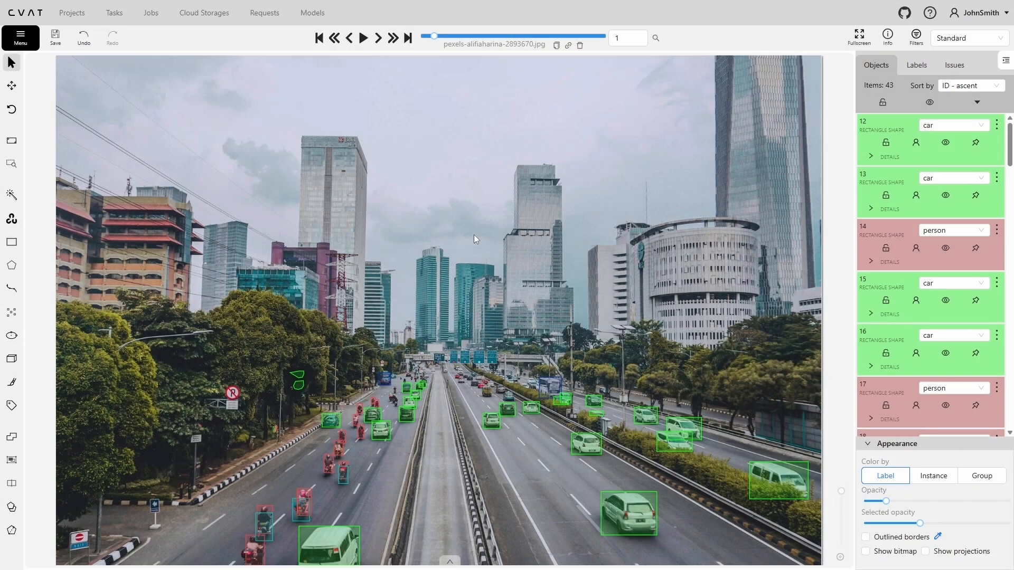
Step: Look at the available job states and leave the job's state as it is
click(20, 38)
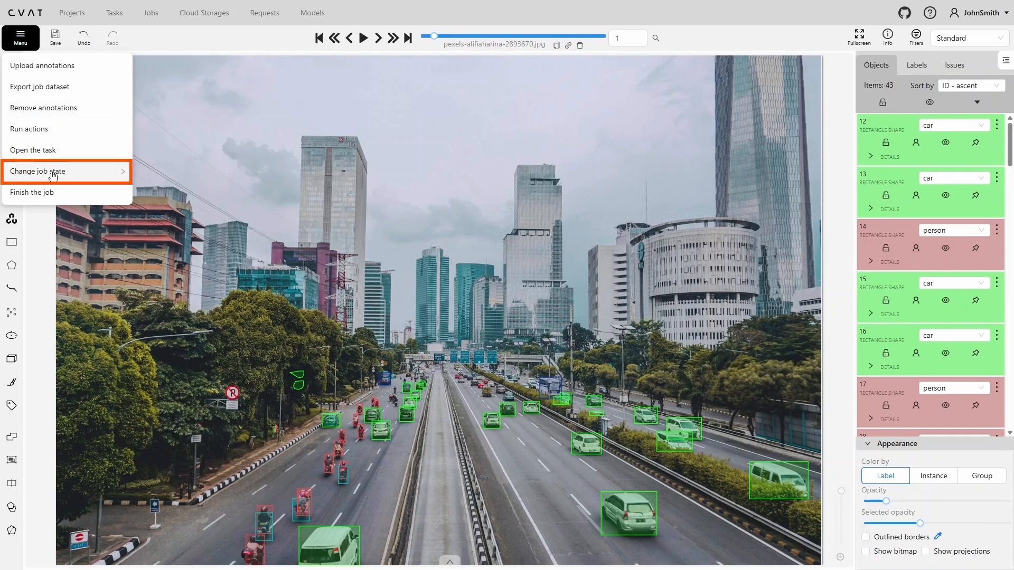
mouse_move(53, 176)
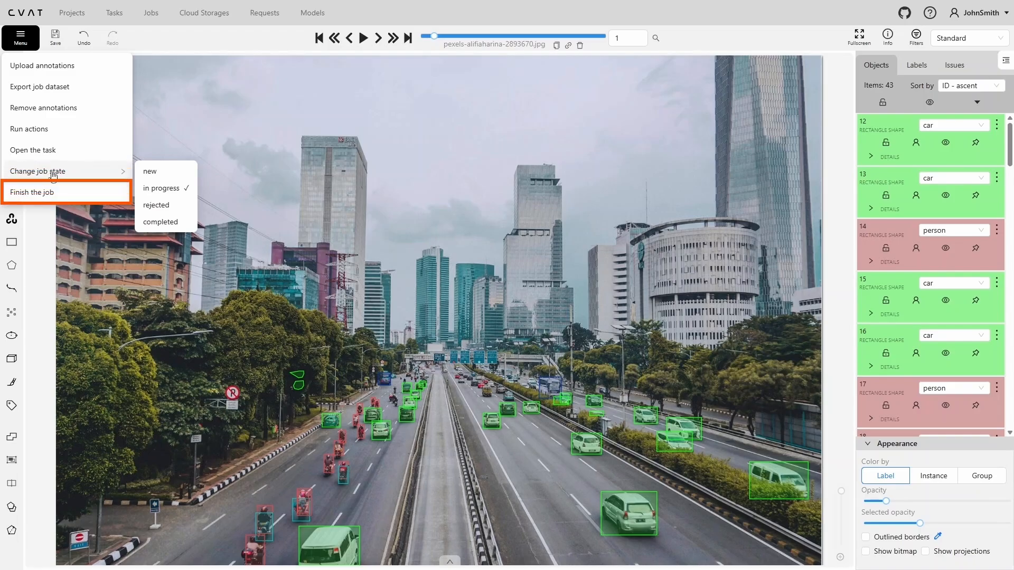
click(211, 143)
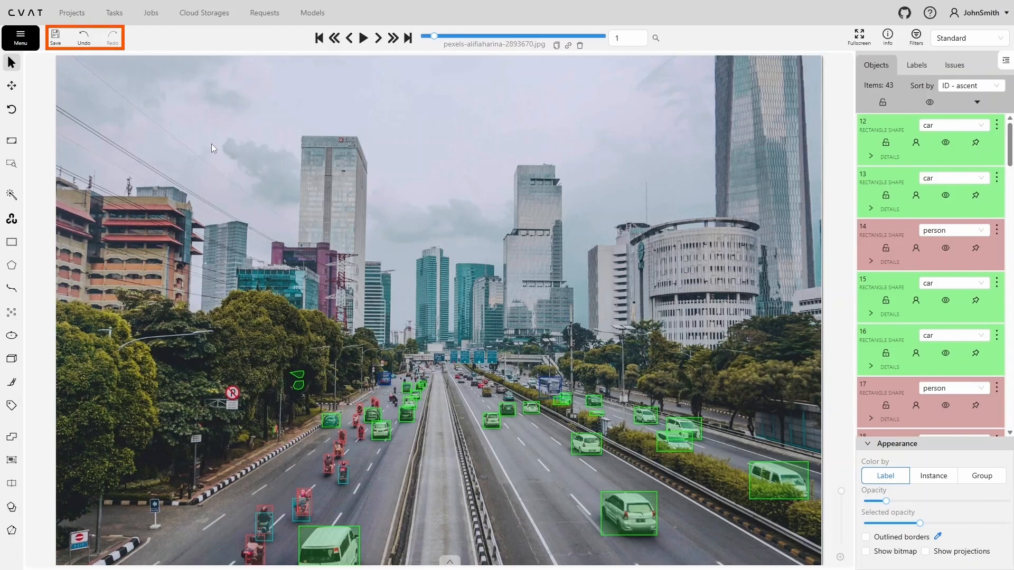
mouse_move(11, 265)
click(61, 306)
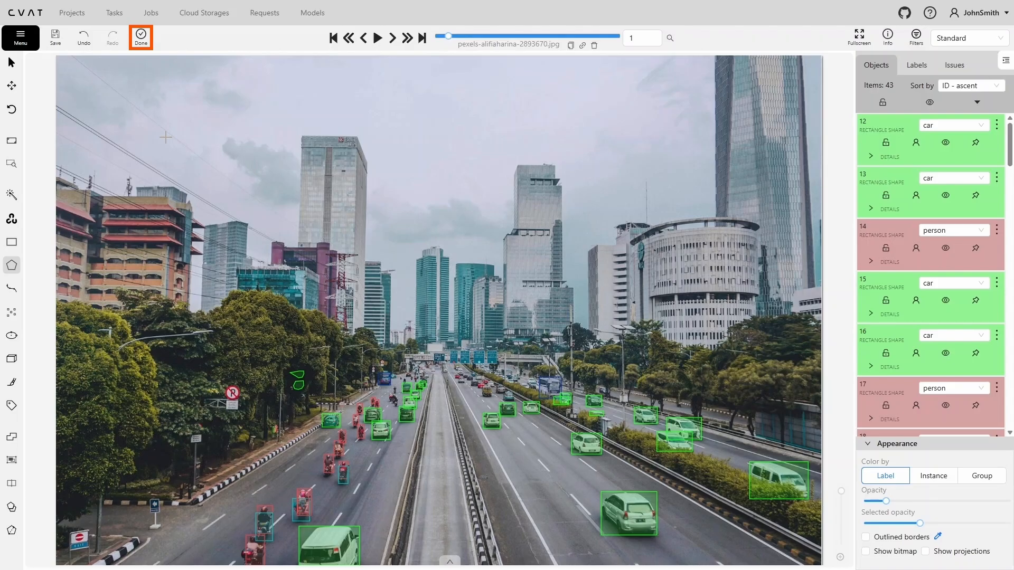
key(Escape)
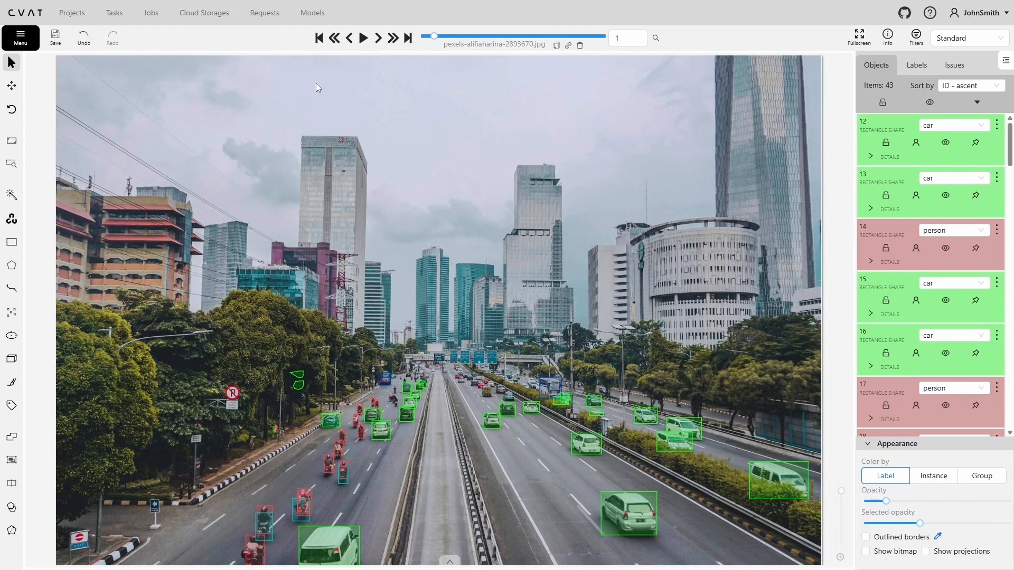
Step: Move between the job's first and last frames, then skip forward from frame 0 by one player step
click(319, 37)
click(407, 37)
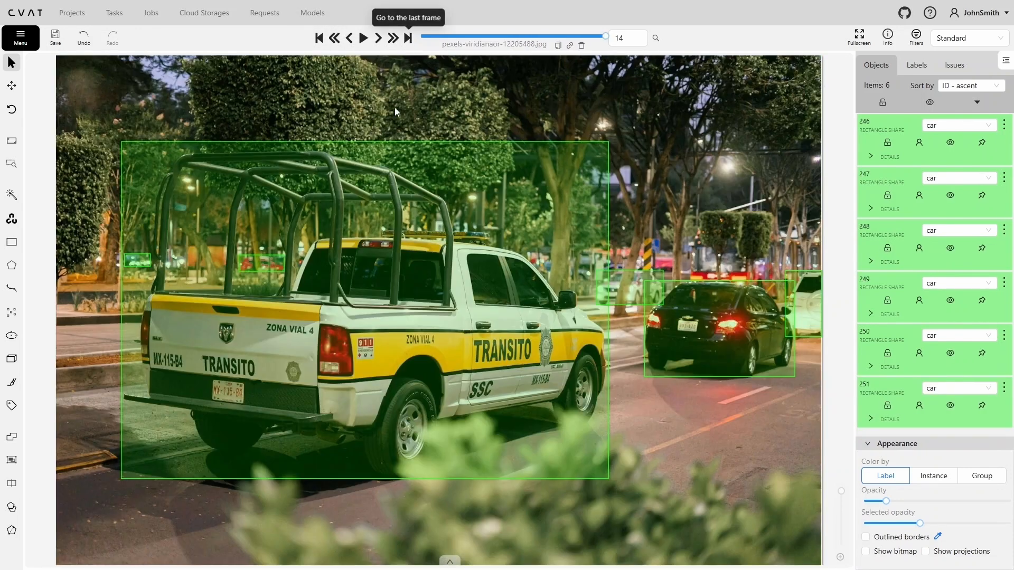
click(319, 38)
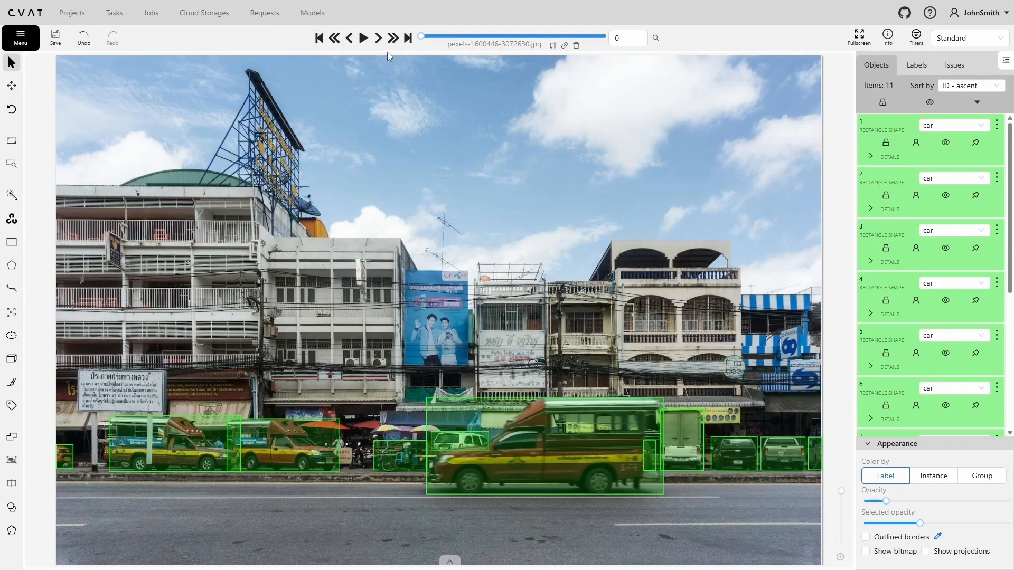
click(393, 39)
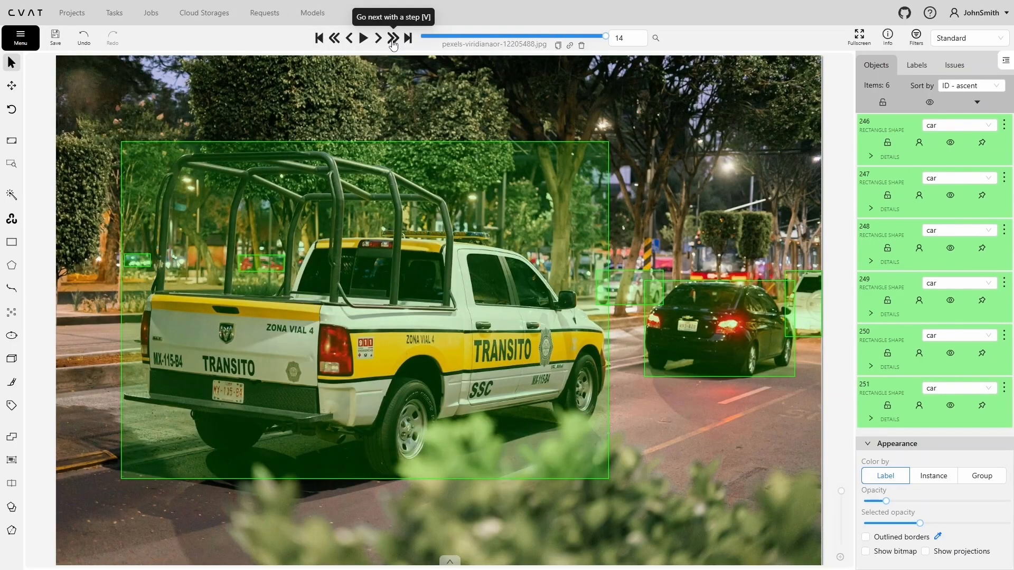
Step: Set the player step to 5 frames in the player settings and close the settings
key(F2)
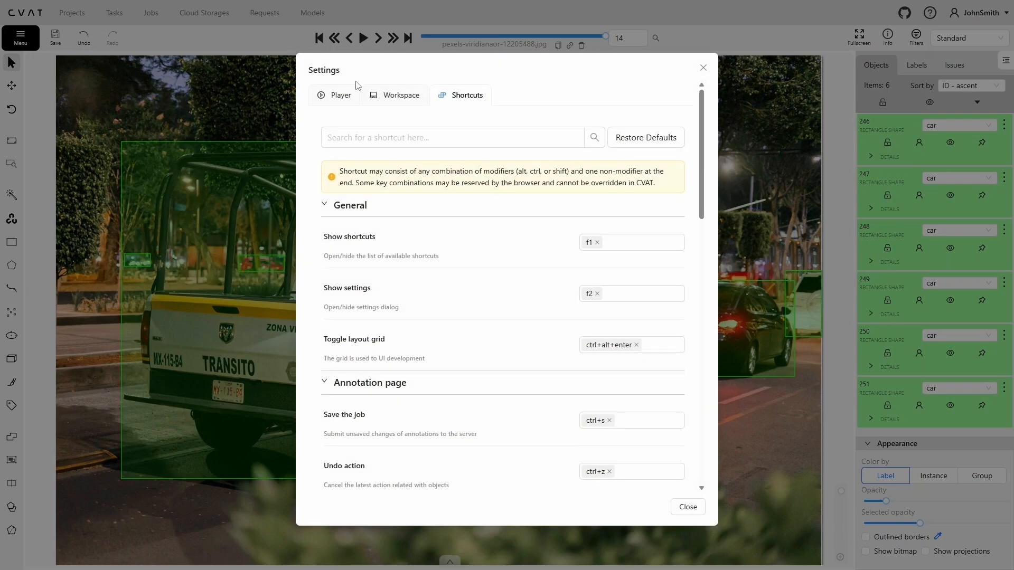
click(340, 95)
double_click(331, 188)
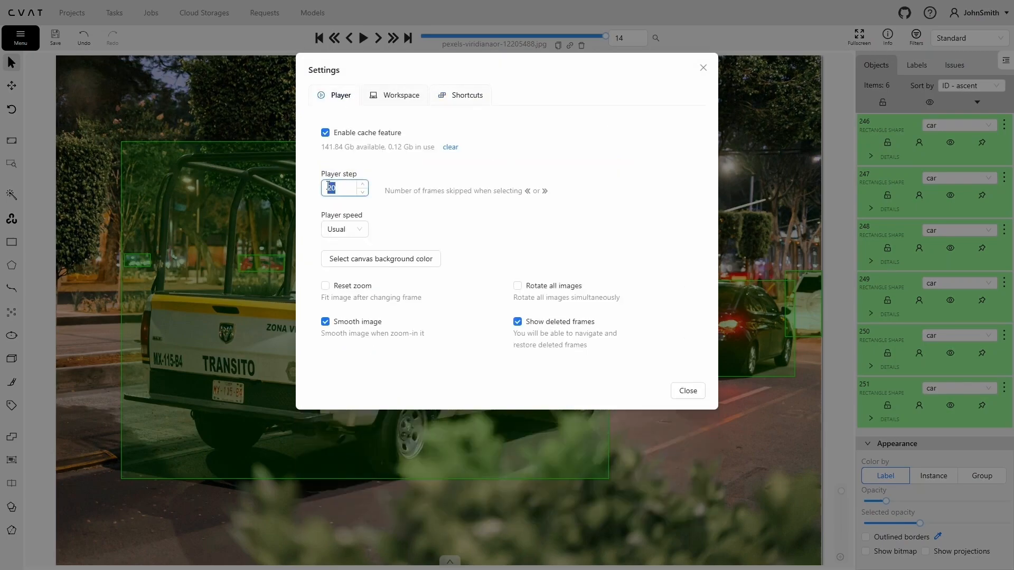
text(5)
click(253, 108)
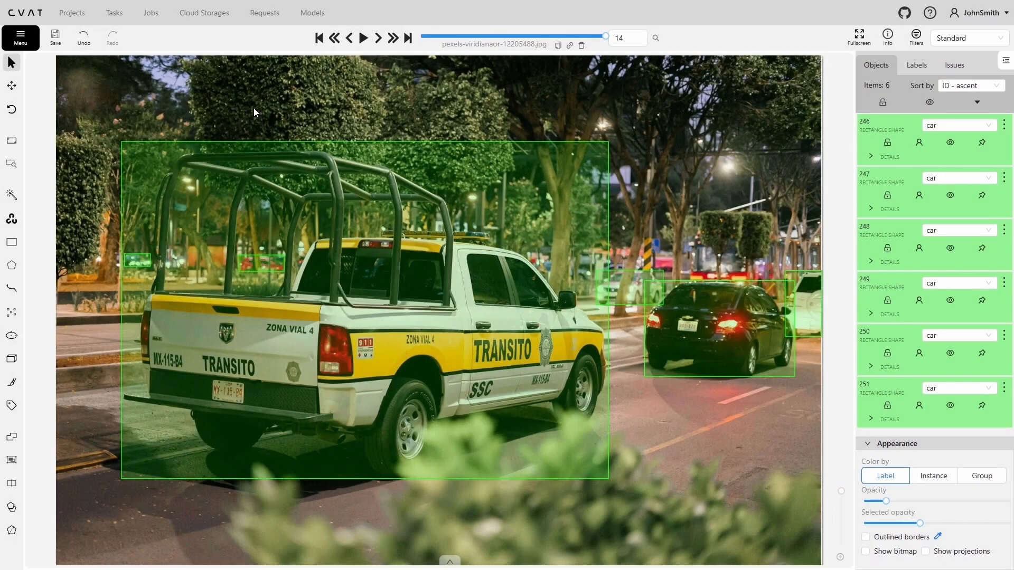
Step: Jump back from the last frame to frame 2 using the player step
click(336, 40)
click(336, 40)
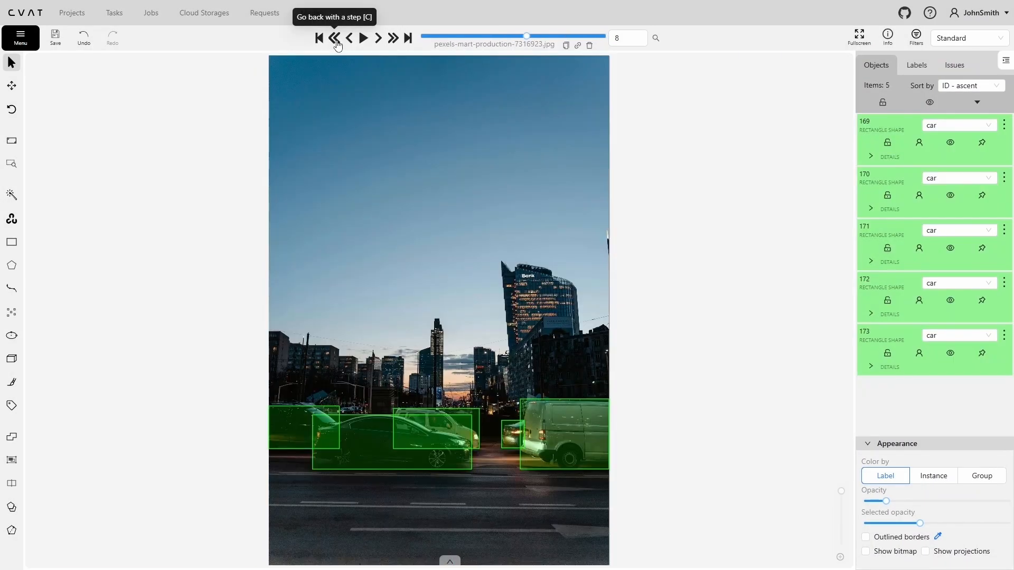
click(337, 43)
click(336, 42)
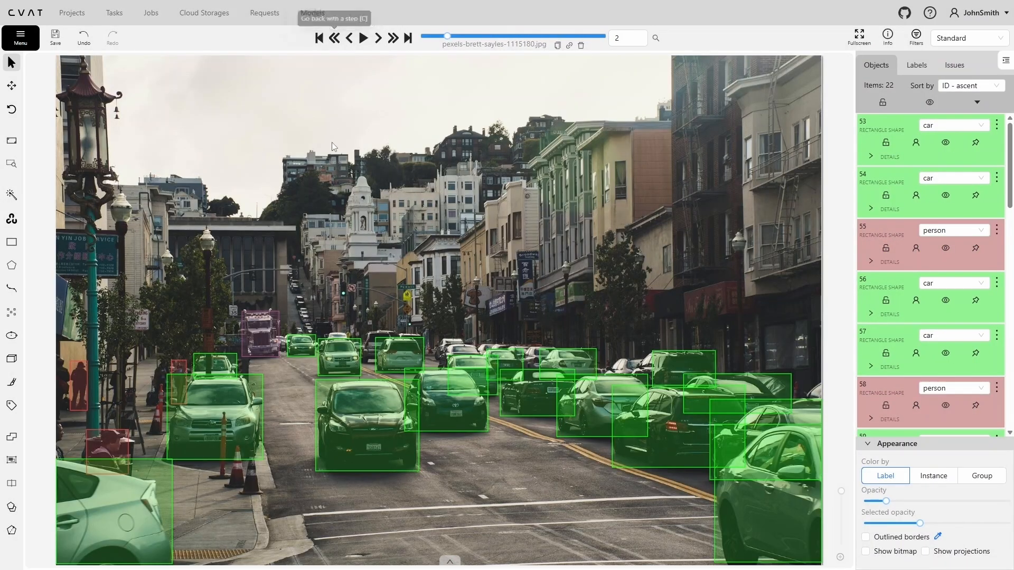
Step: Move back one frame at a time from frame 2 to the first frame, and forward again to frame 1
click(350, 40)
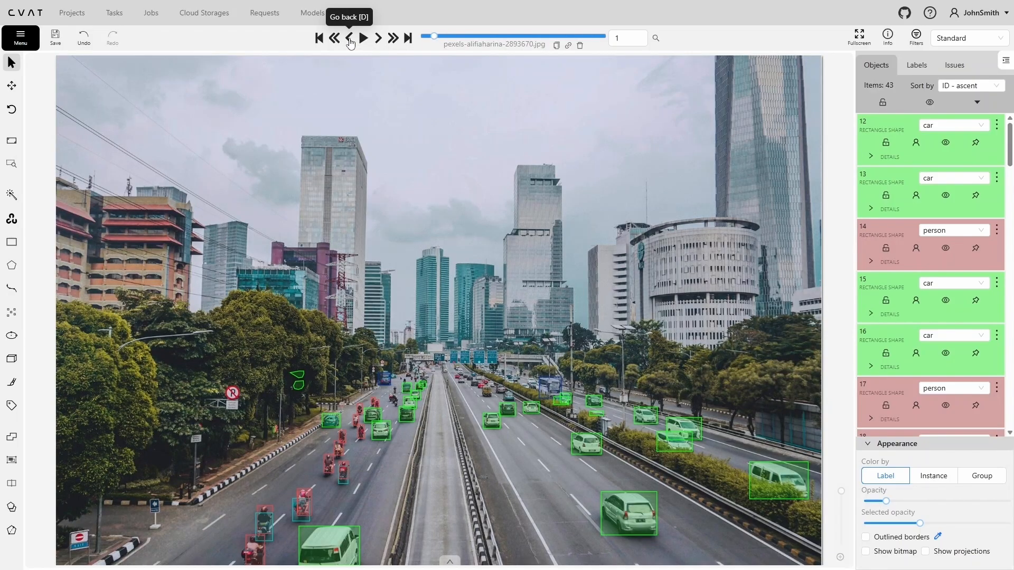
click(350, 40)
click(379, 39)
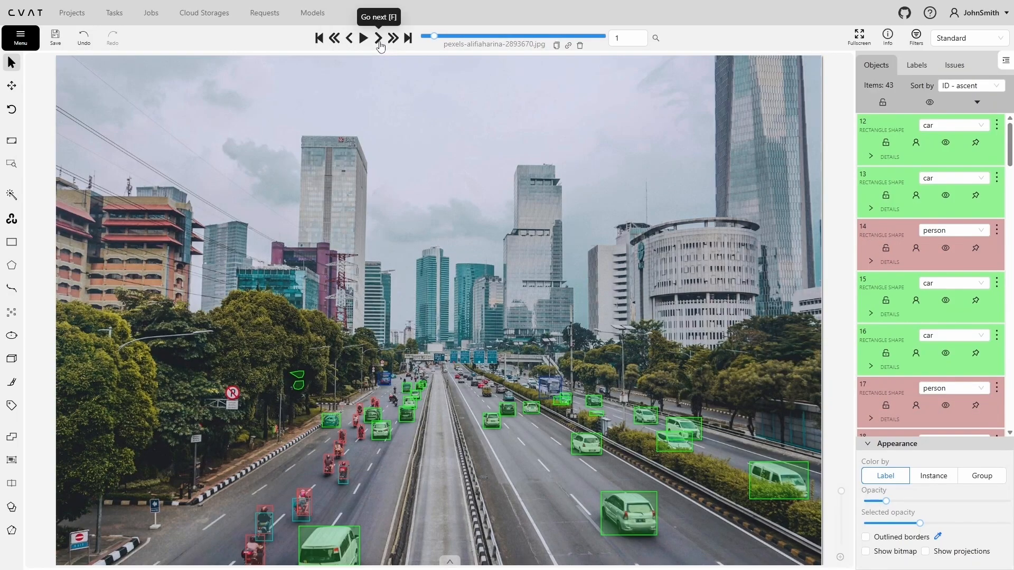
right_click(382, 42)
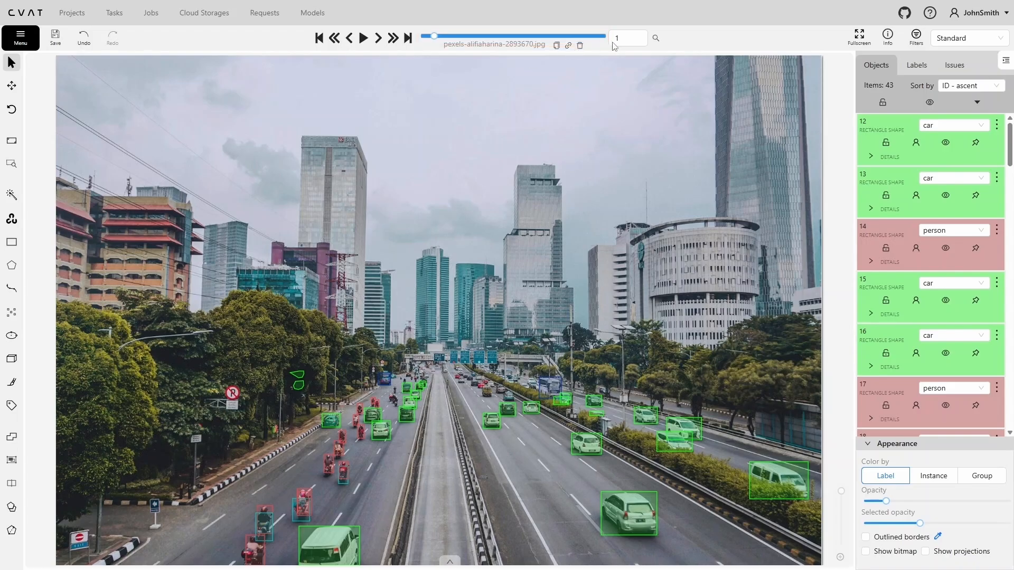
Step: Go directly to frame 10 by entering its frame number
click(629, 40)
key(BackSpace)
text(1)
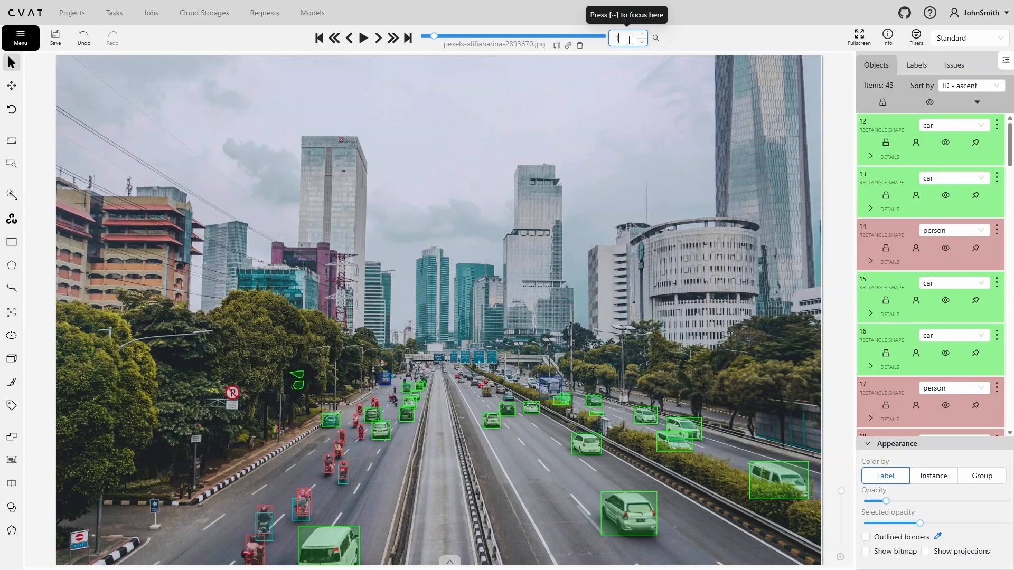
text(0)
key(Return)
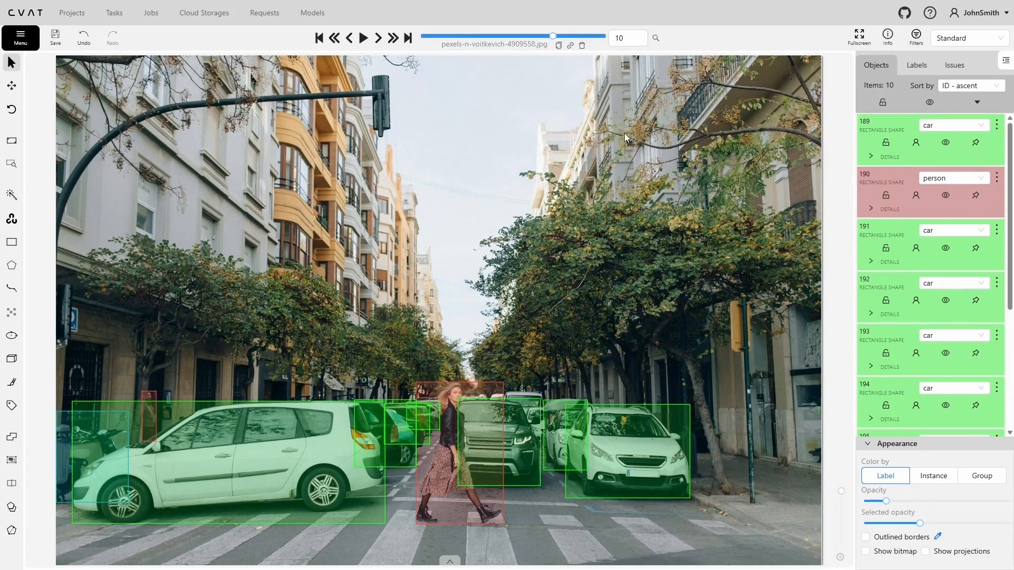
Step: Search the frames by file name for "bre" and open frame 2, pexels-brett-sayles-1115180.jpg
click(655, 38)
text(g)
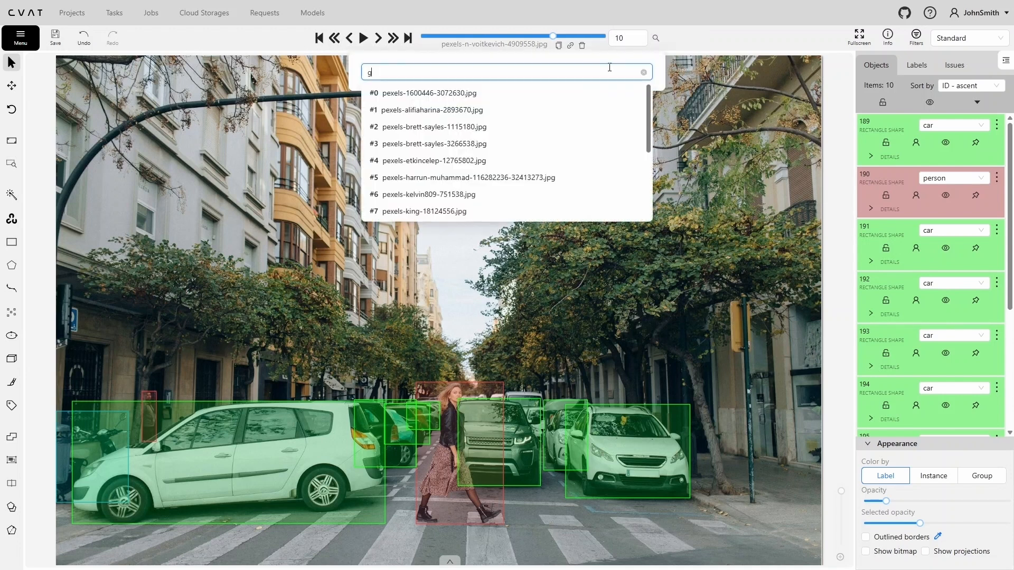
key(BackSpace)
text(bre)
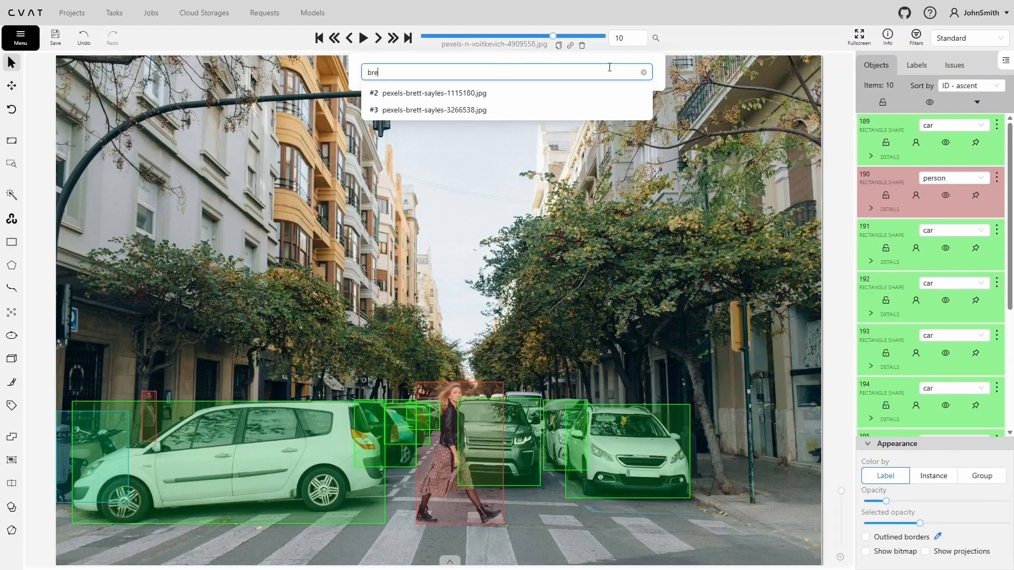
click(533, 95)
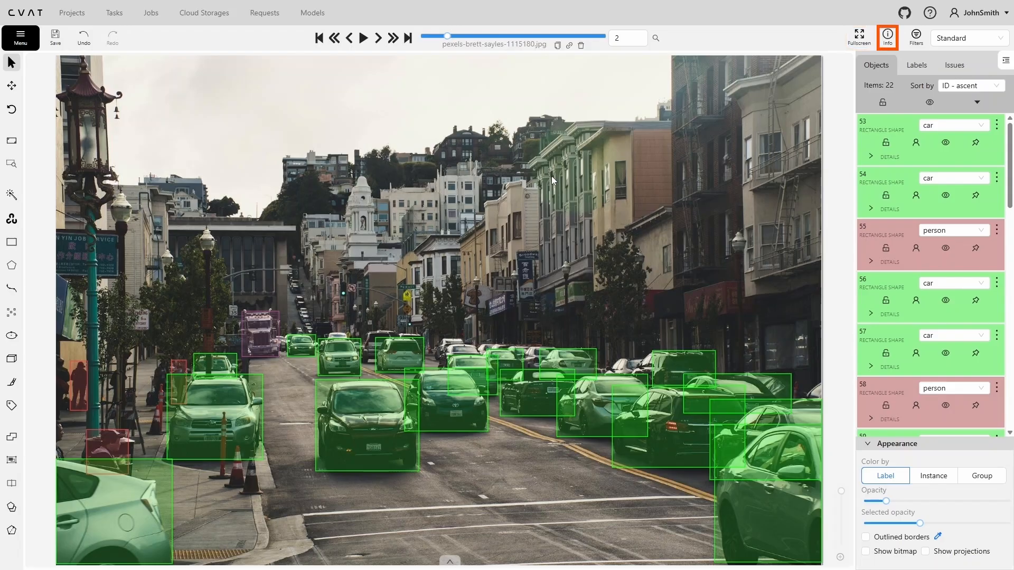
Step: Examine the job's overview and annotation statistics per label, and close them
click(887, 35)
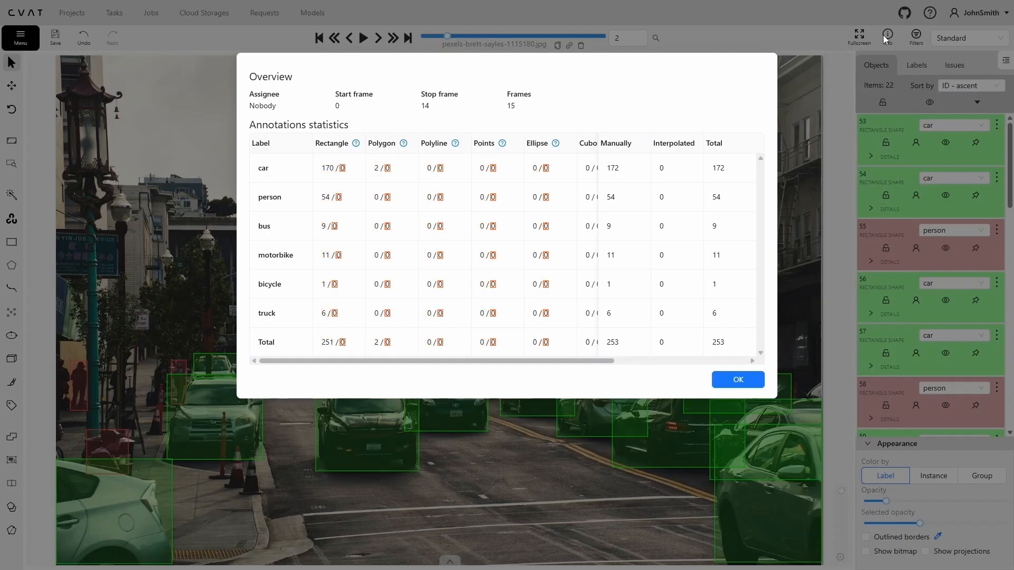
click(745, 379)
Step: Filter the annotations with a rule that the label equals car, and clear the filter again
click(916, 36)
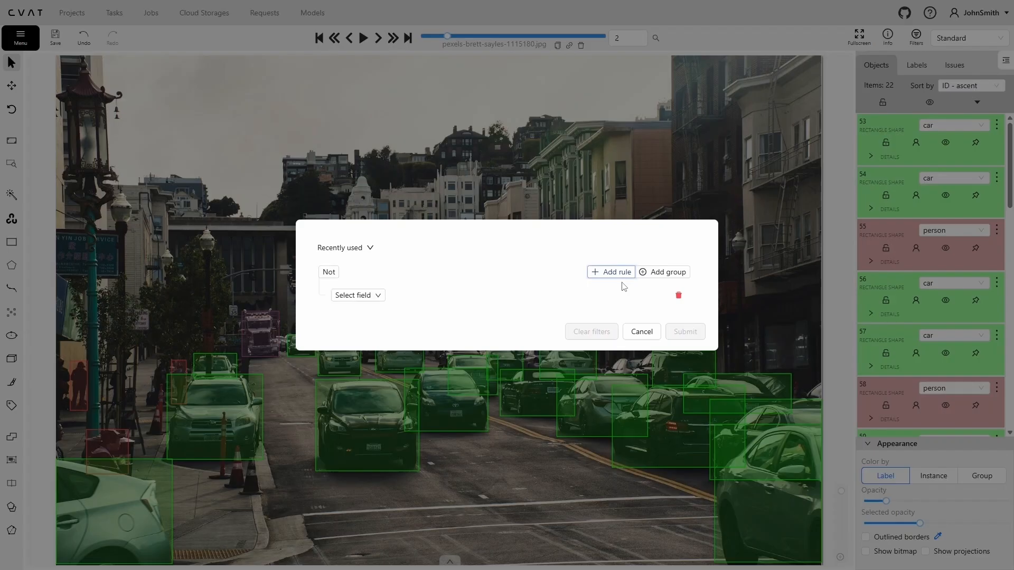
click(372, 298)
click(356, 312)
click(437, 297)
click(435, 314)
click(684, 333)
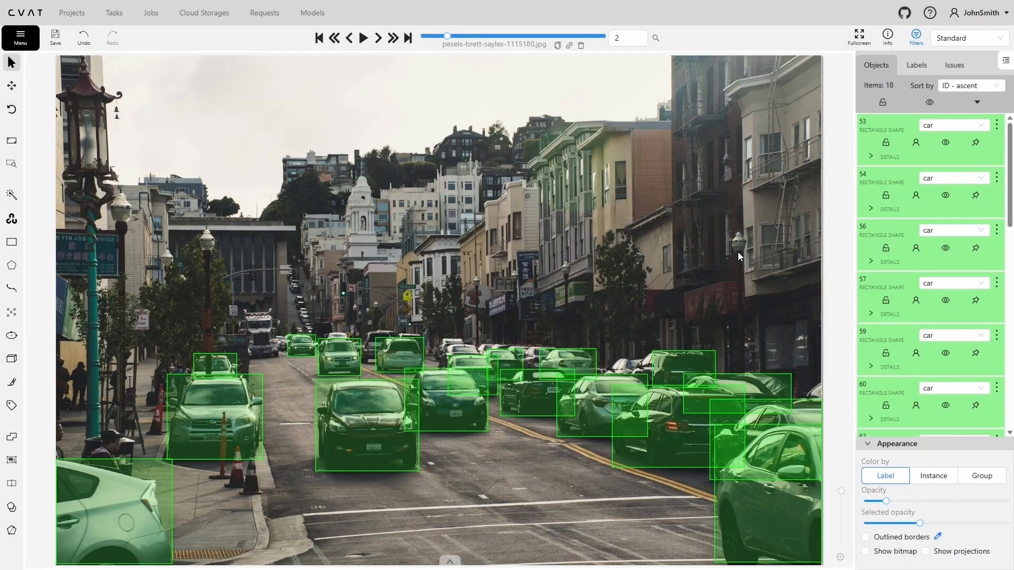
click(918, 36)
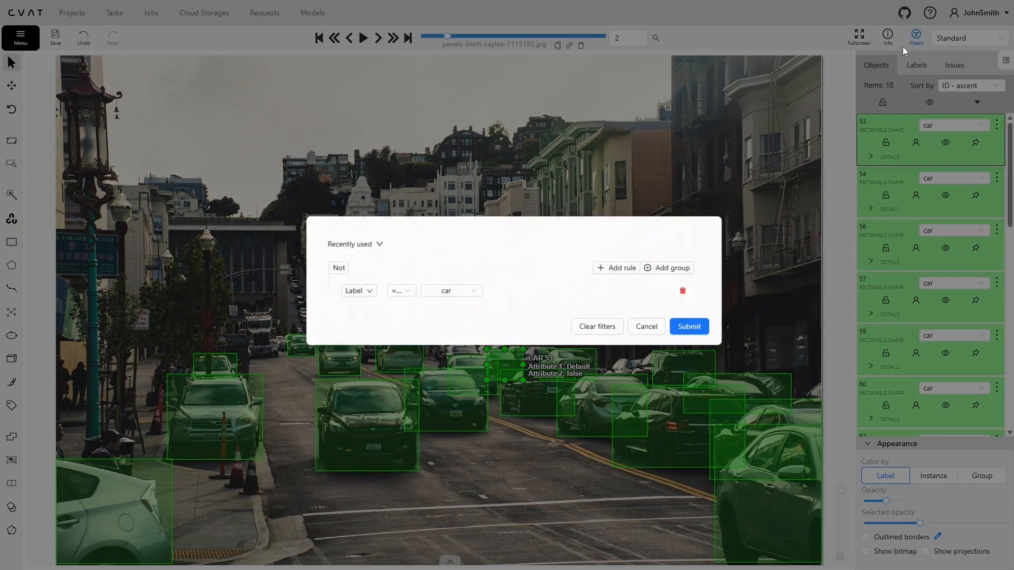
click(587, 331)
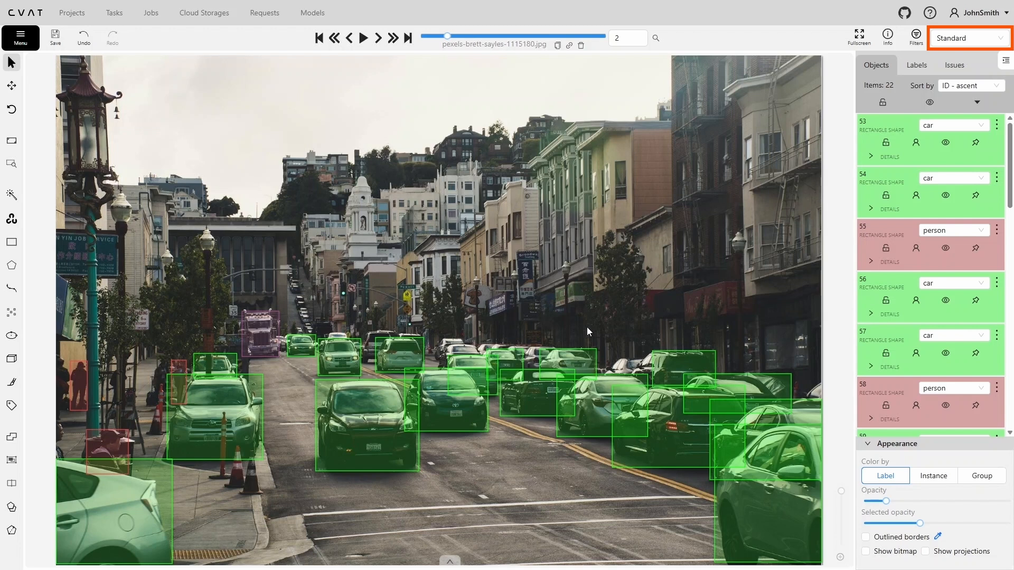
Step: Look at the available workspace modes and keep the Standard workspace
click(951, 41)
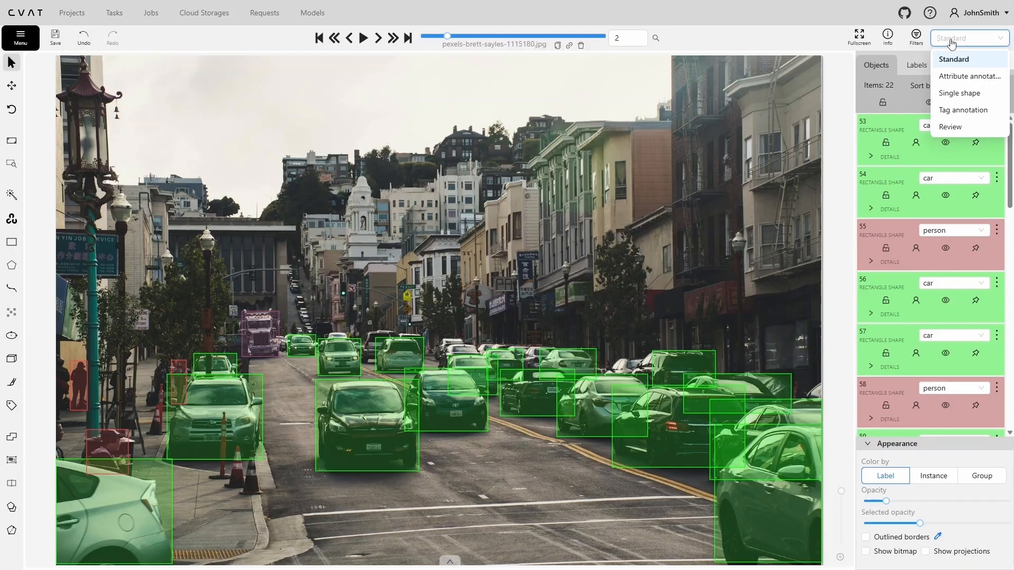
click(951, 42)
click(752, 119)
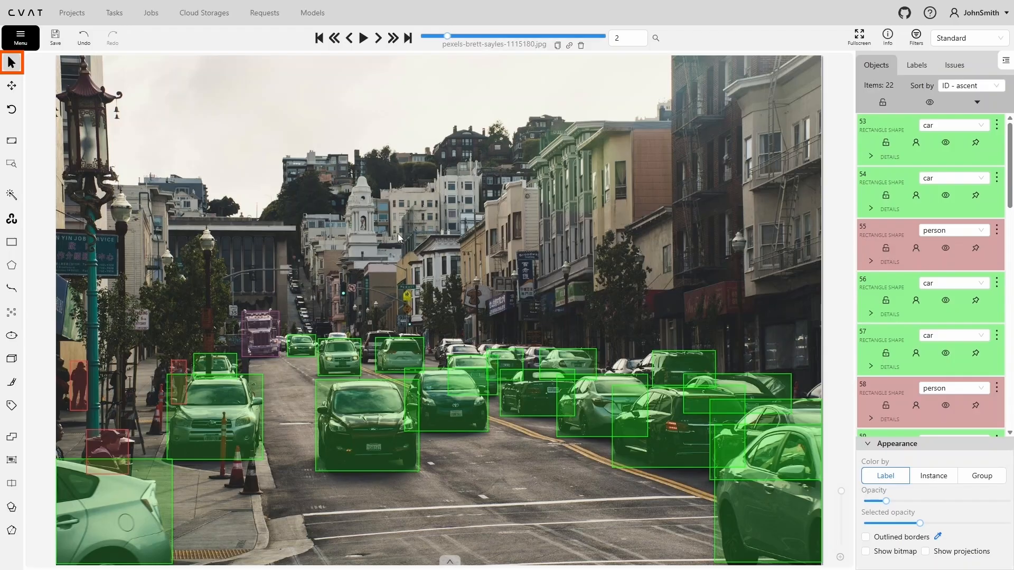
Step: Move the rectangle of the dark car in the middle of the street onto the empty road, and undo the move
mouse_move(411, 254)
mouse_down()
mouse_move(350, 231)
mouse_move(395, 258)
mouse_move(381, 263)
mouse_move(418, 255)
mouse_up()
drag(374, 418, 509, 476)
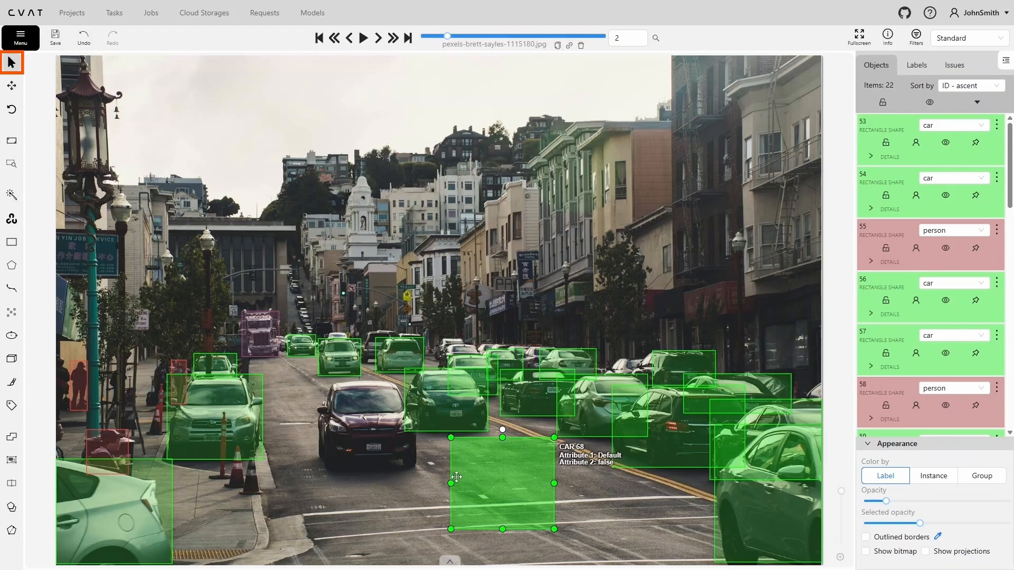
click(84, 46)
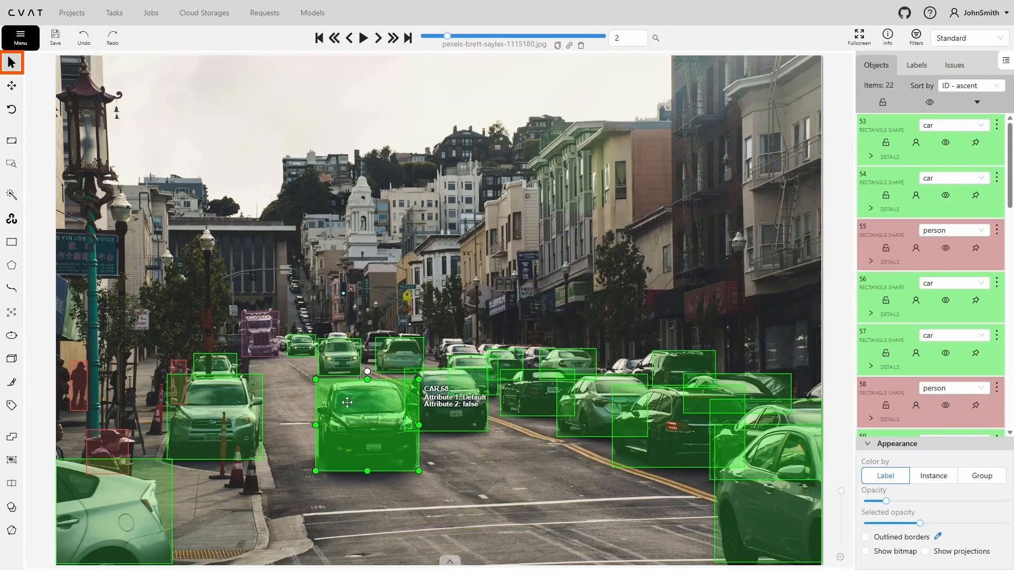
Step: Pan the image with the cursor and with the move-image tool, fitting it back to the canvas each time
drag(368, 433, 346, 456)
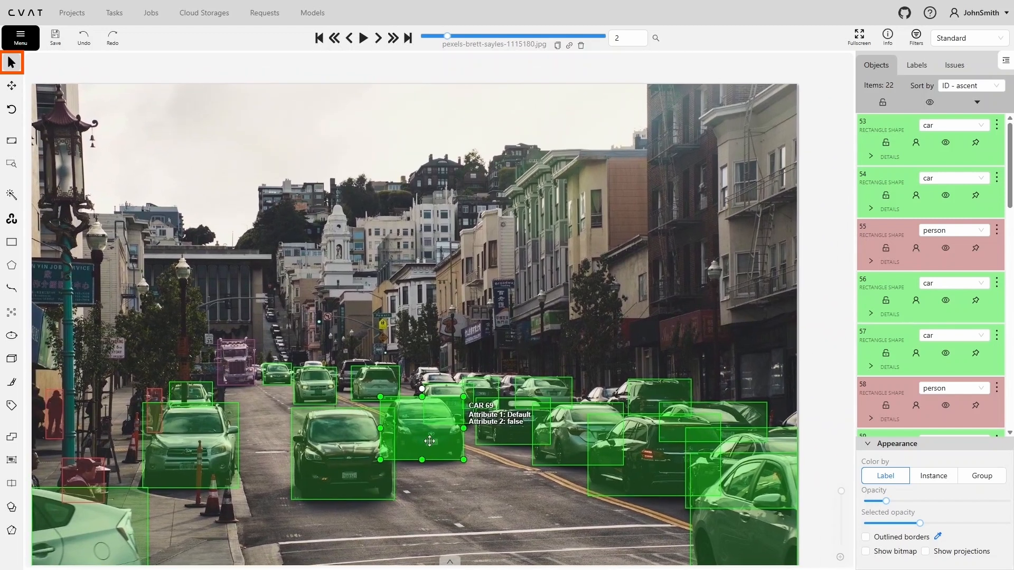
double_click(425, 474)
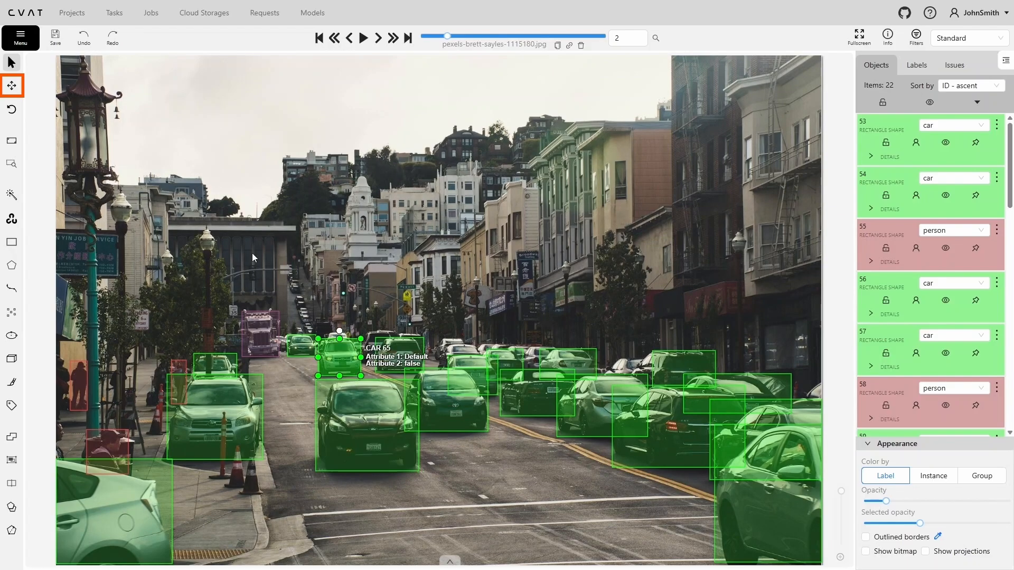
click(12, 85)
drag(370, 425, 298, 456)
drag(180, 362, 303, 295)
drag(184, 415, 208, 404)
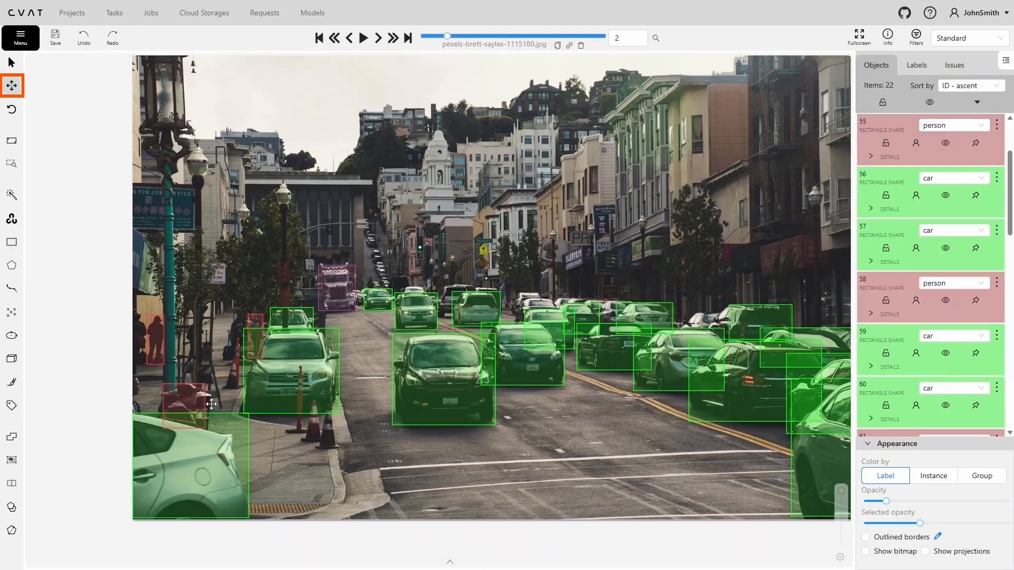
double_click(361, 415)
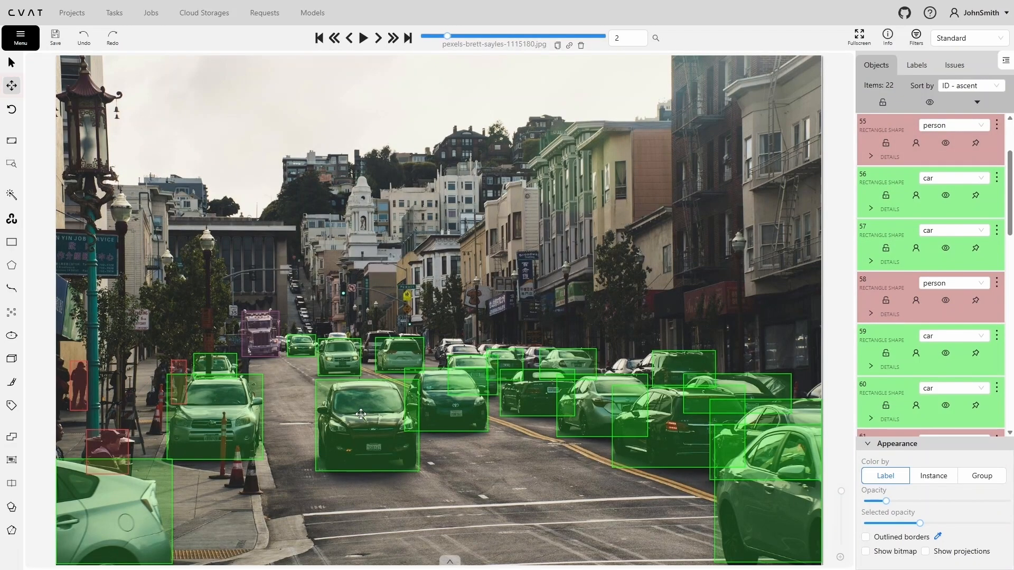
Step: Try rotating the image clockwise
mouse_move(21, 114)
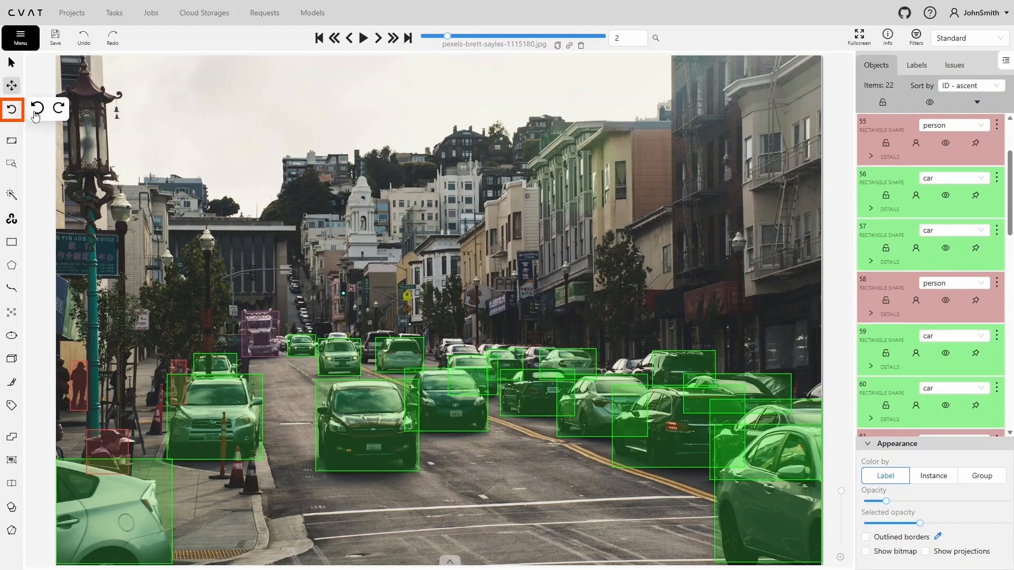
click(58, 108)
click(60, 109)
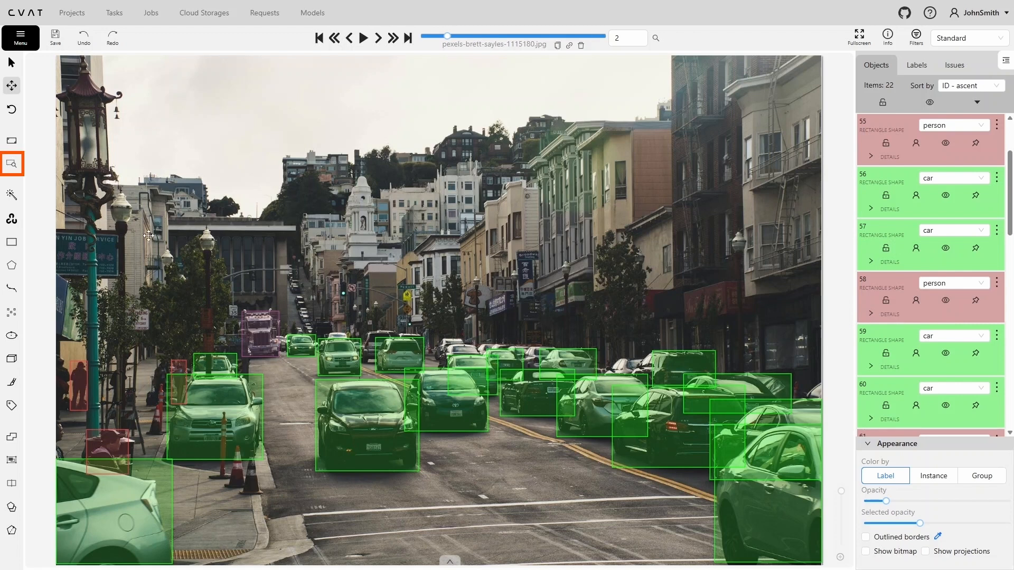
Step: Zoom into a selected region around the dark cars in mid-street, fit the image again and return to the cursor
click(12, 164)
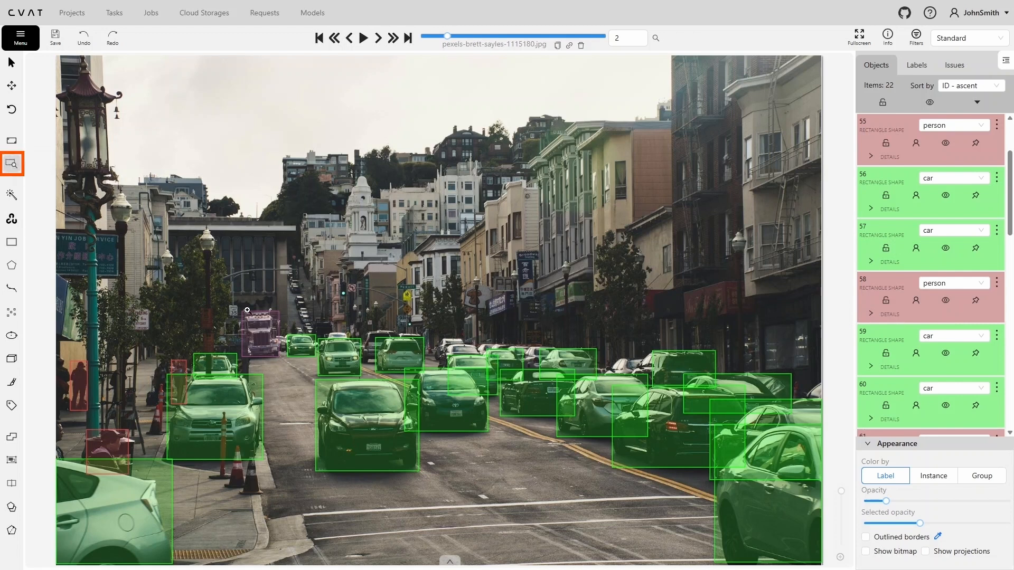
drag(312, 366, 549, 516)
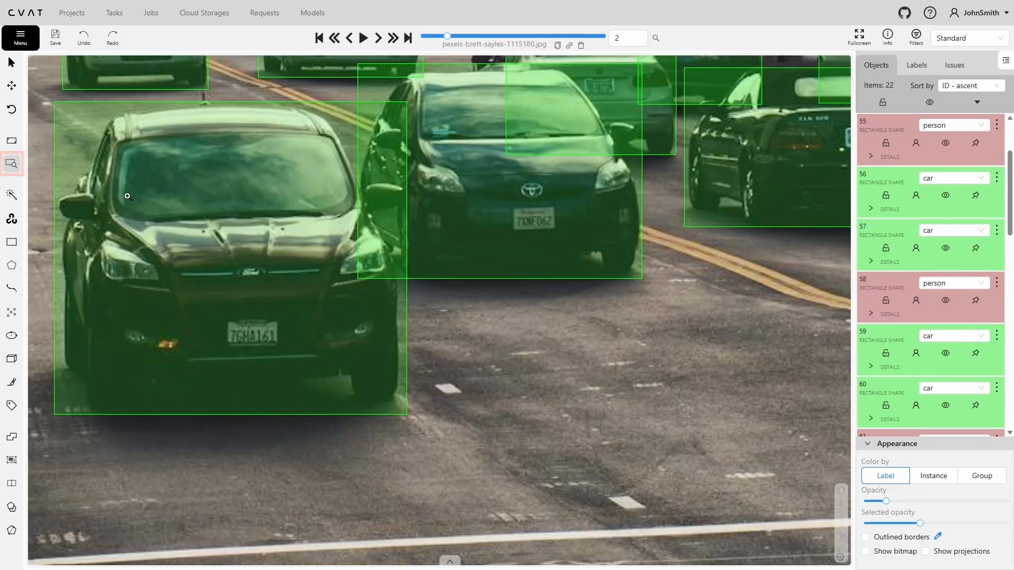
click(12, 141)
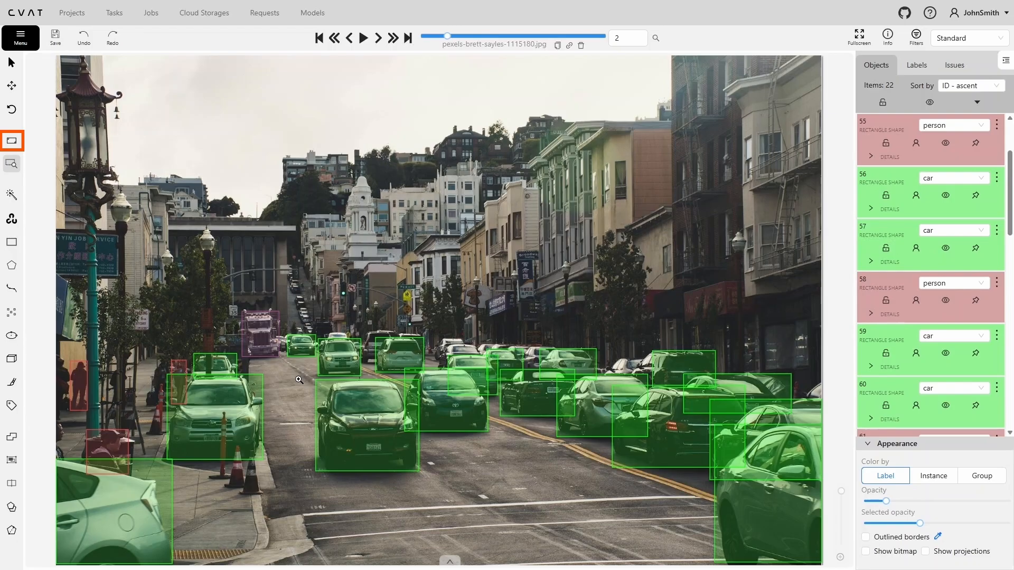
click(11, 63)
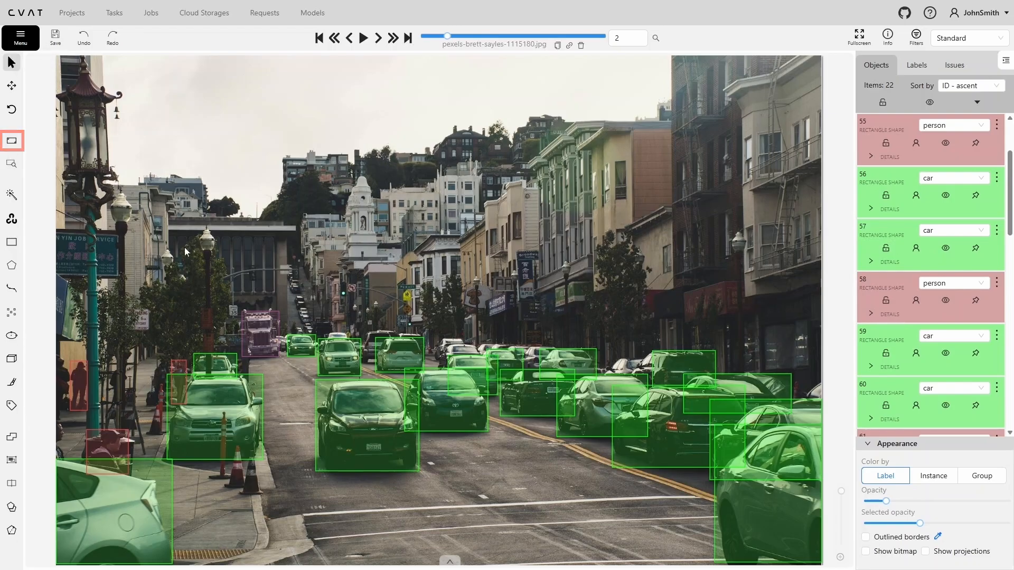
Step: Zoom in and out on the cars in the street, and restore the fitted view of the image
mouse_move(394, 363)
scroll(395, 362, up, 3)
scroll(394, 363, down, 3)
scroll(255, 393, up, 2)
scroll(255, 393, up, 1)
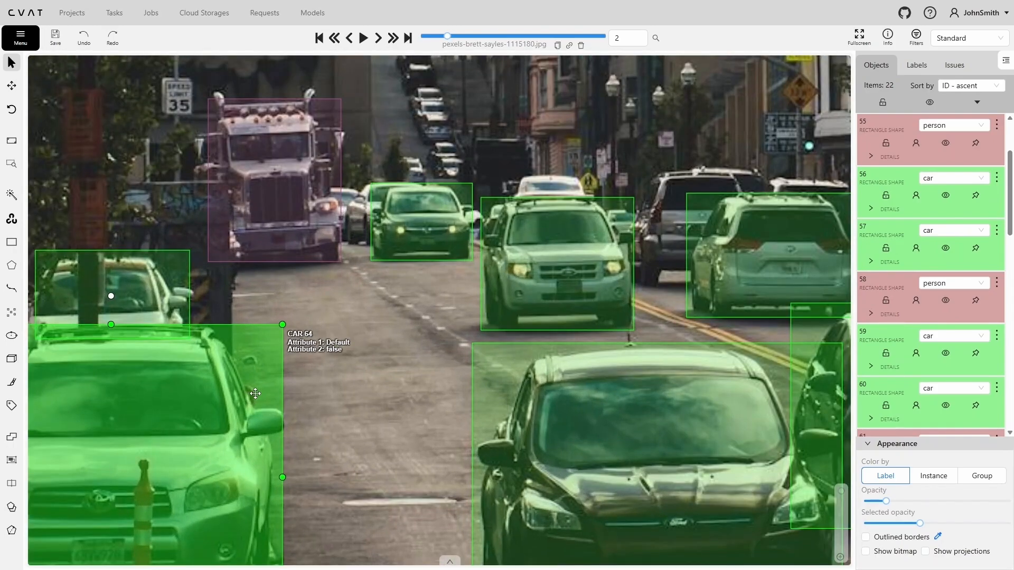
double_click(338, 388)
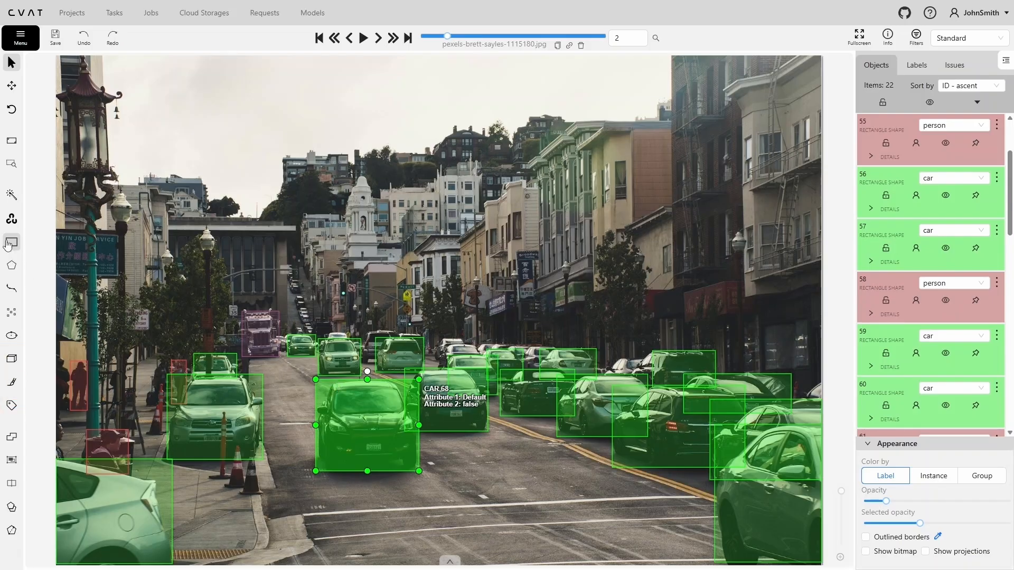
Step: Examine the options of the rectangle, polygon, polyline, points, mask and tag tools, including the labels available for new shapes
mouse_move(12, 242)
click(68, 238)
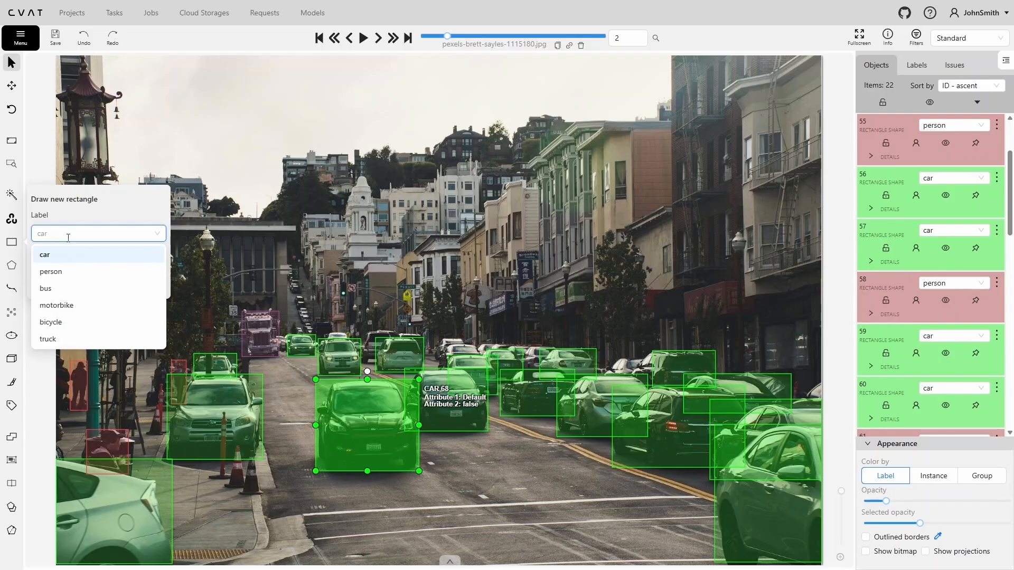
mouse_move(11, 267)
click(60, 262)
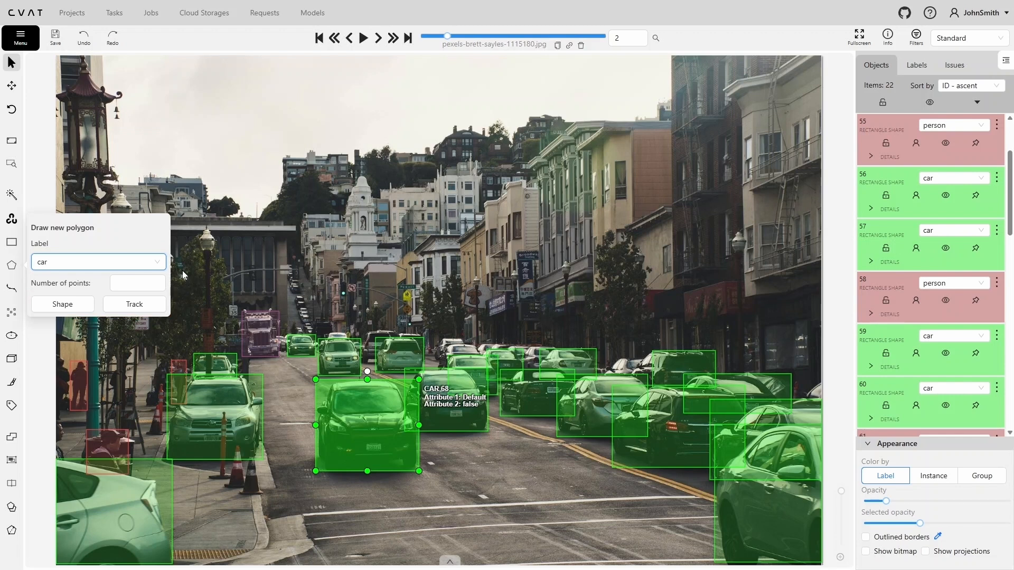
mouse_move(11, 314)
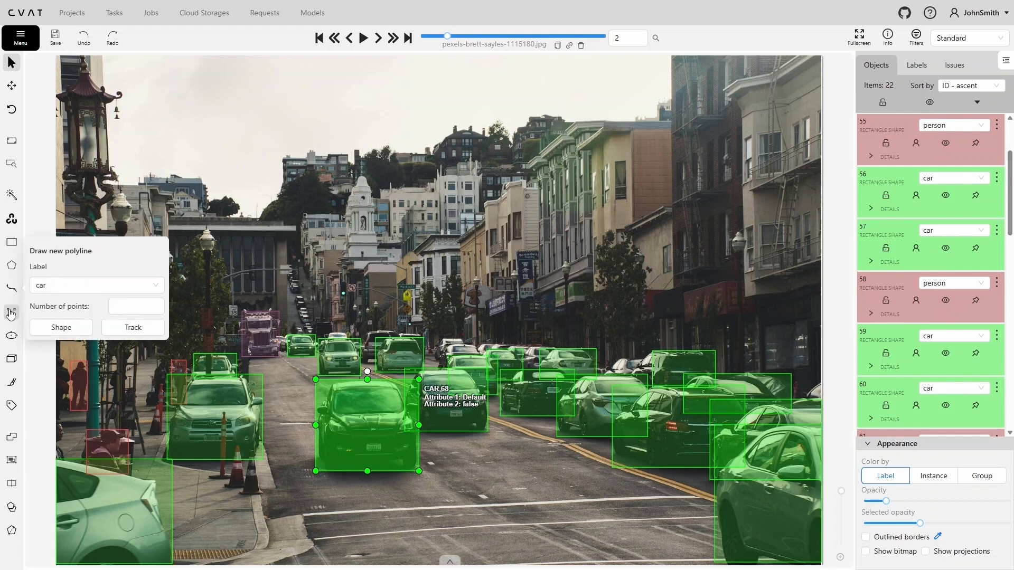
mouse_move(12, 384)
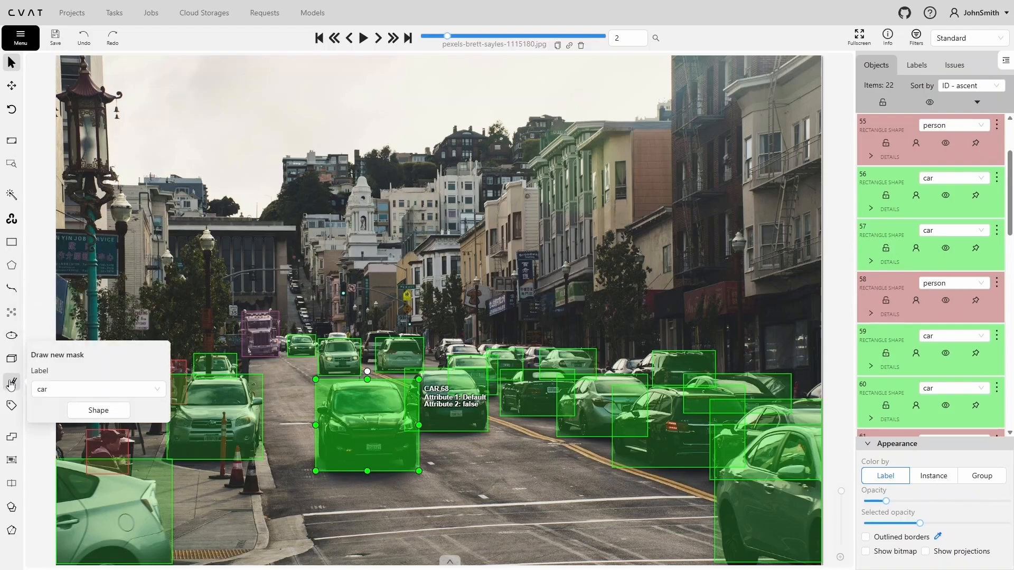
mouse_move(11, 405)
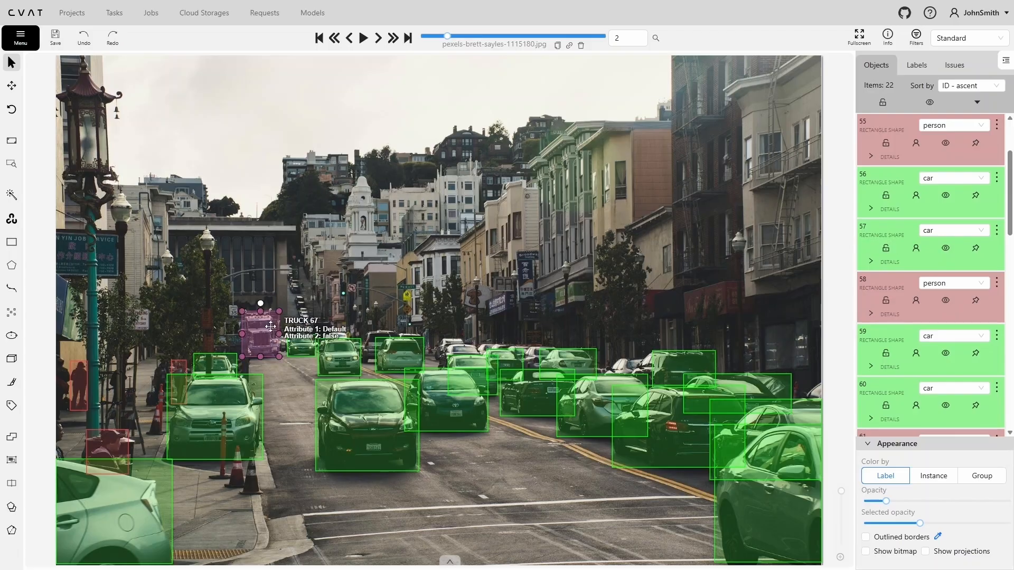
Step: Hide the objects sidebar and show it again
click(1002, 61)
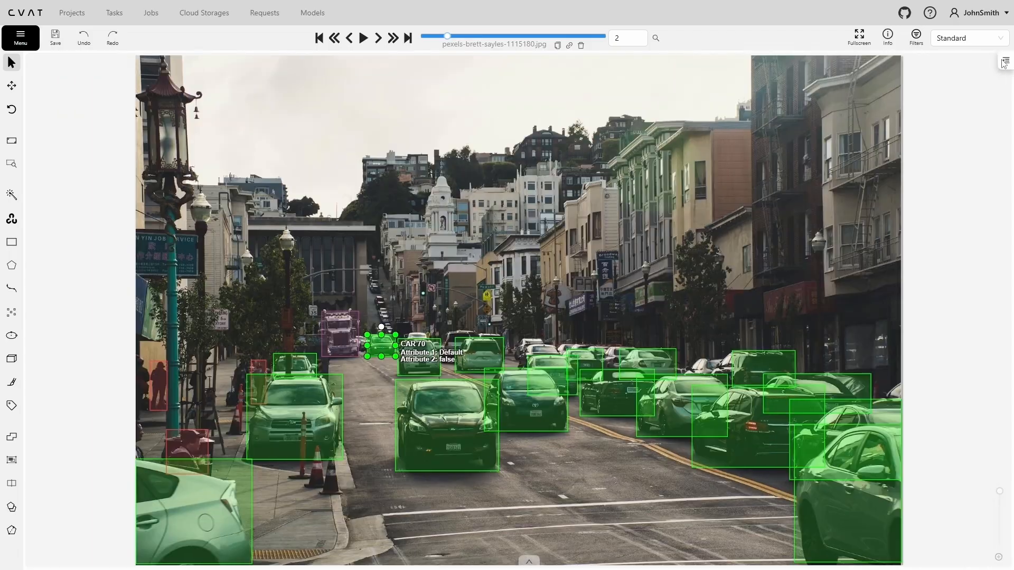
click(1003, 61)
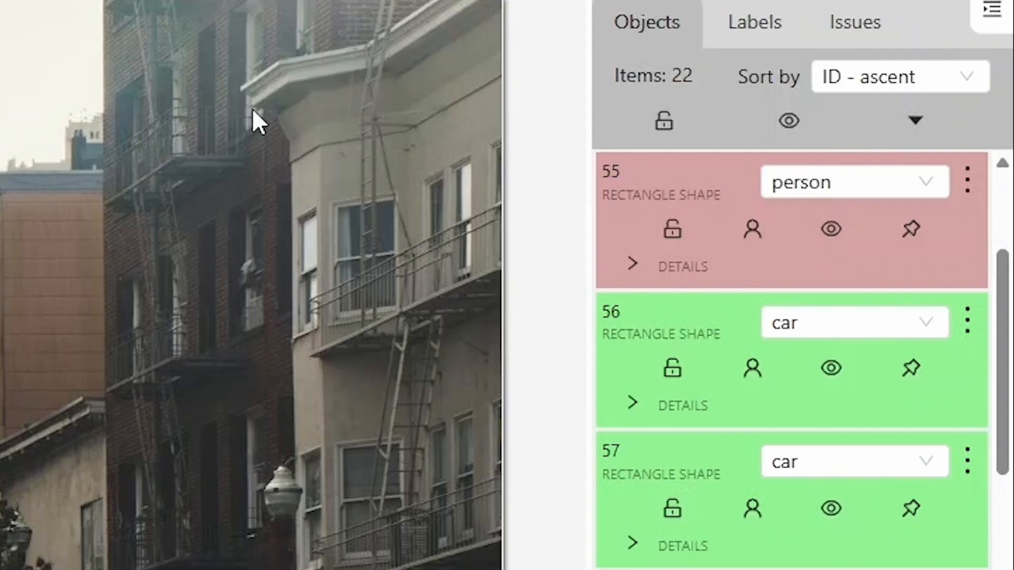
Step: Change the label of object 55 from person to bus, and expand and collapse its attribute details
click(871, 189)
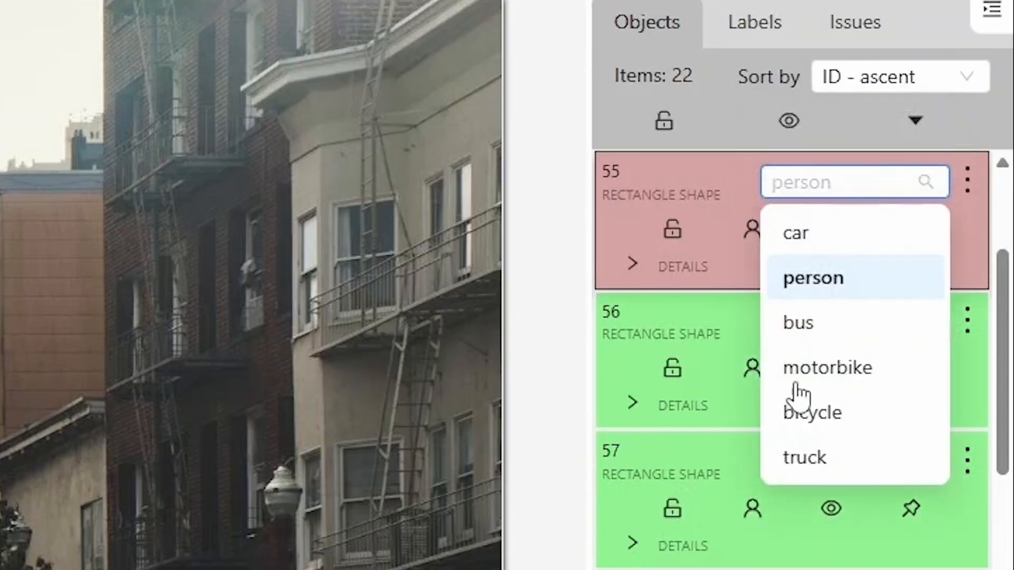
click(805, 326)
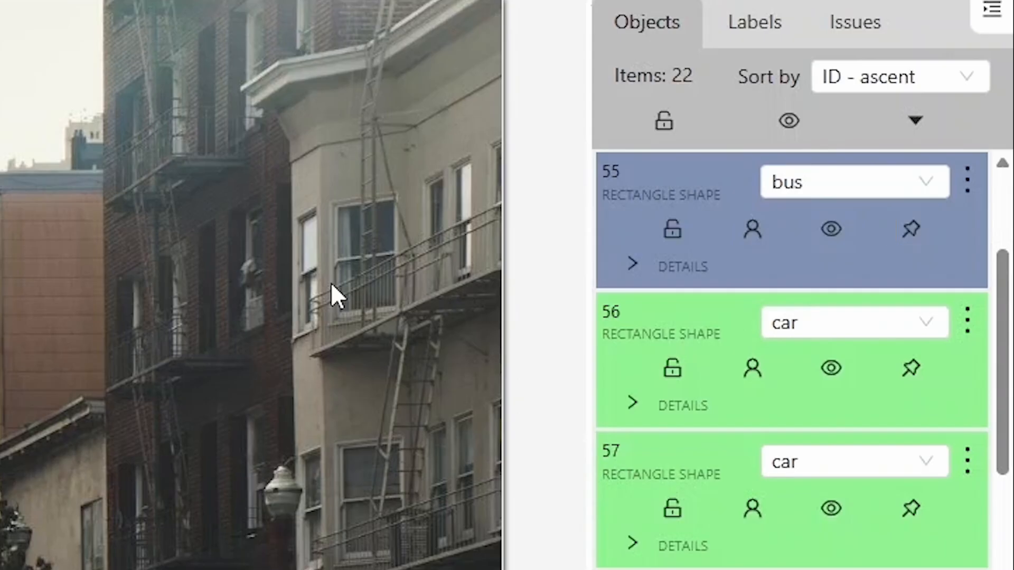
click(625, 275)
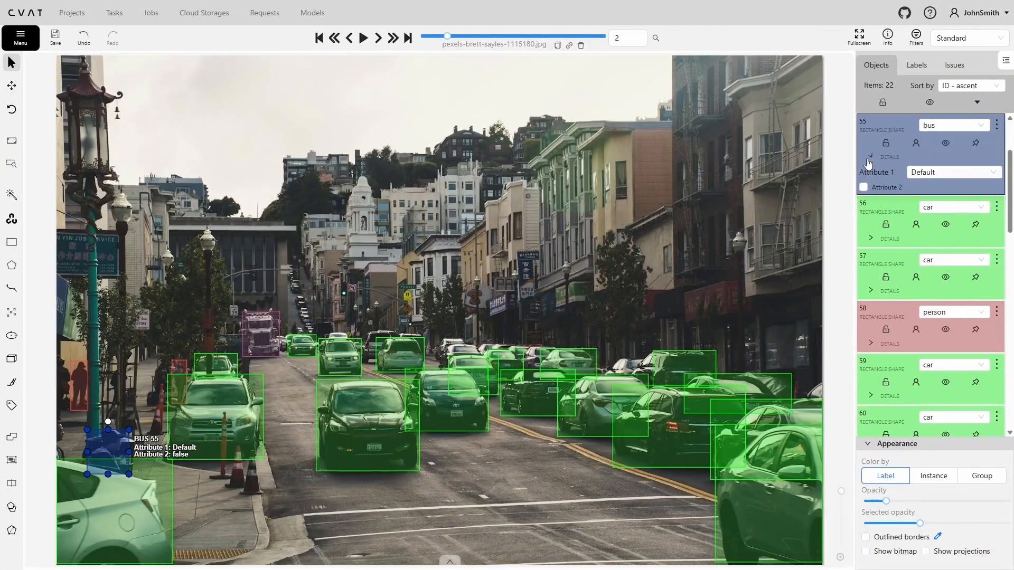
click(869, 158)
Step: Draw a two-point rectangle track labelled car around the unannotated car beside the dark SUV, and open a car object's actions
mouse_move(12, 242)
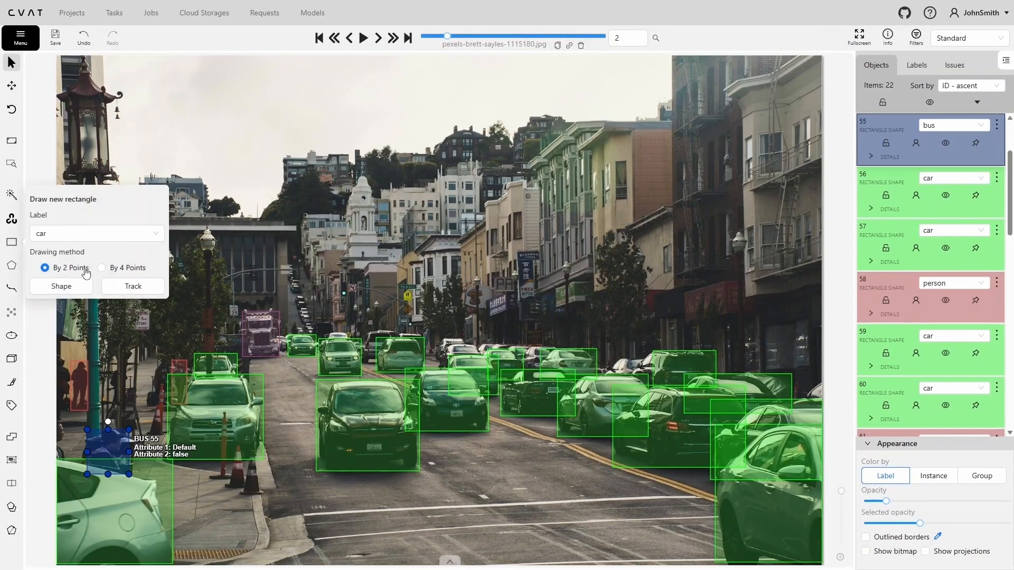
click(132, 288)
click(605, 354)
click(645, 381)
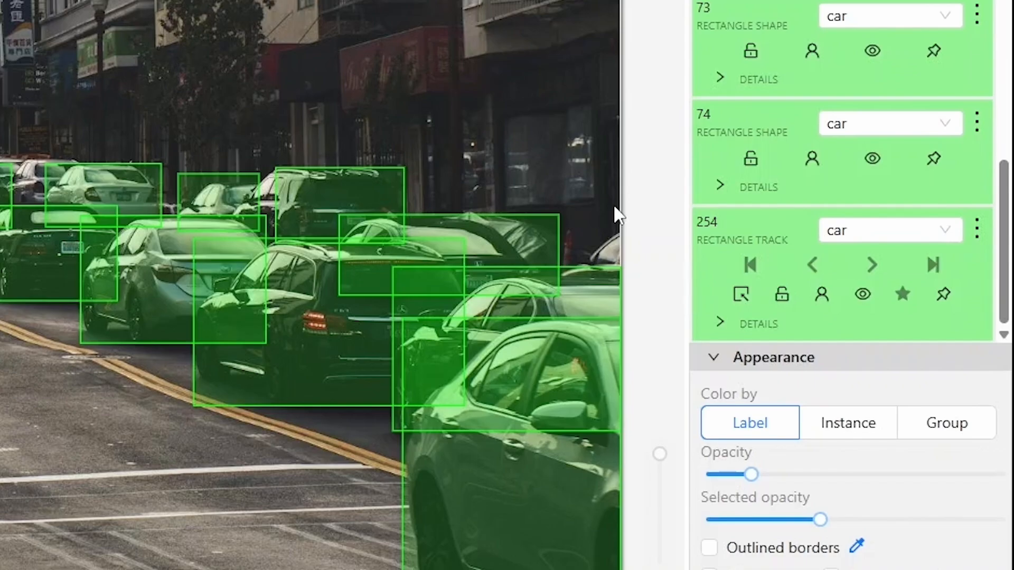
click(975, 118)
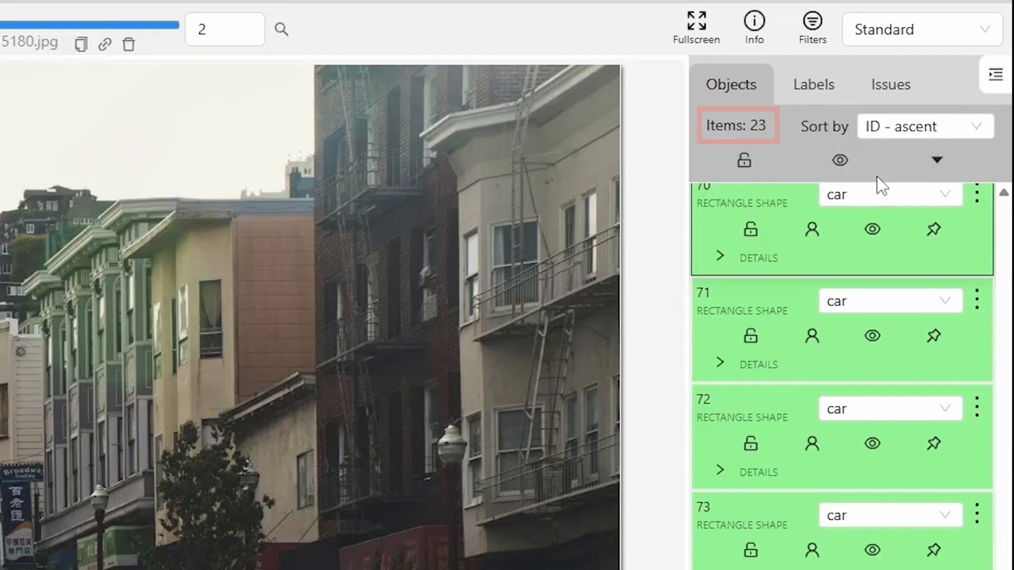
Step: Sort the object list by ID - descent, ID - ascent, Updated time and Z Order in turn, ending on ID - descent
click(869, 132)
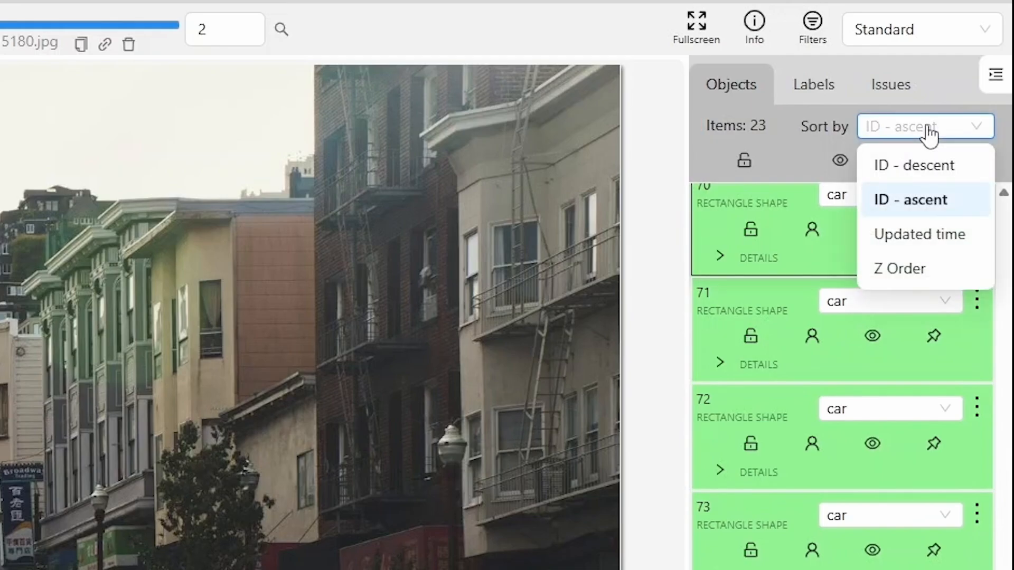
click(920, 161)
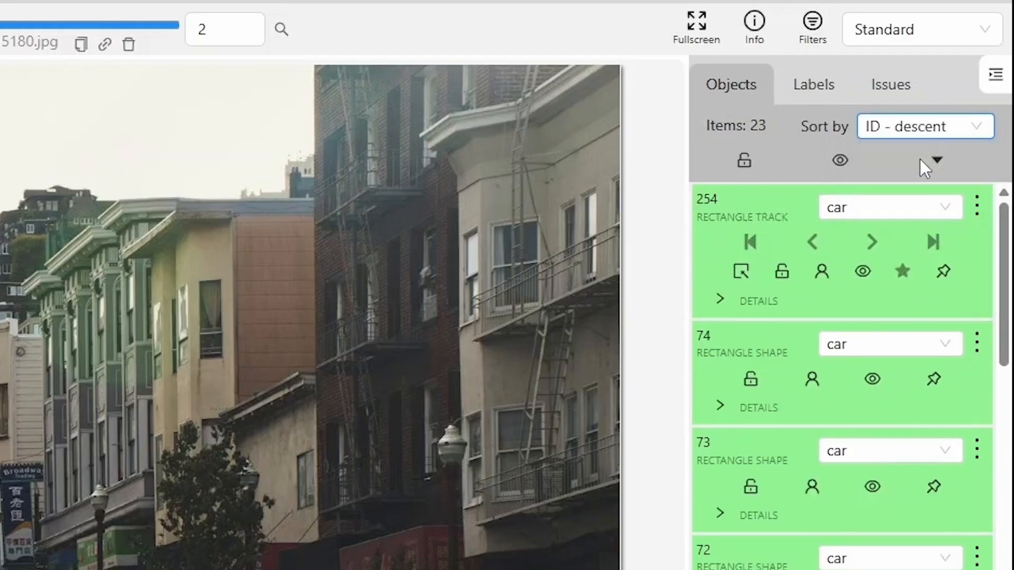
click(935, 132)
click(933, 205)
click(939, 140)
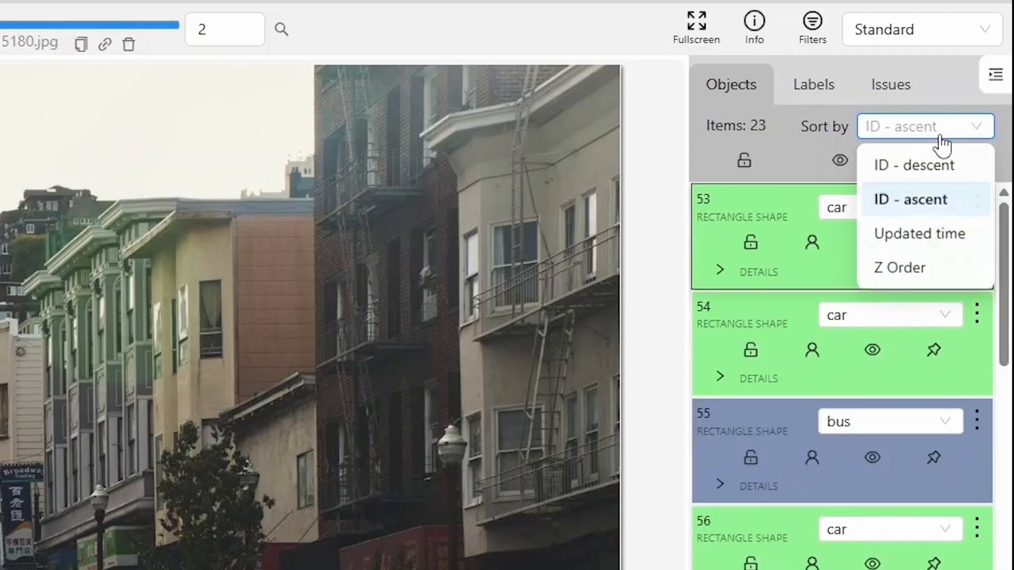
click(932, 236)
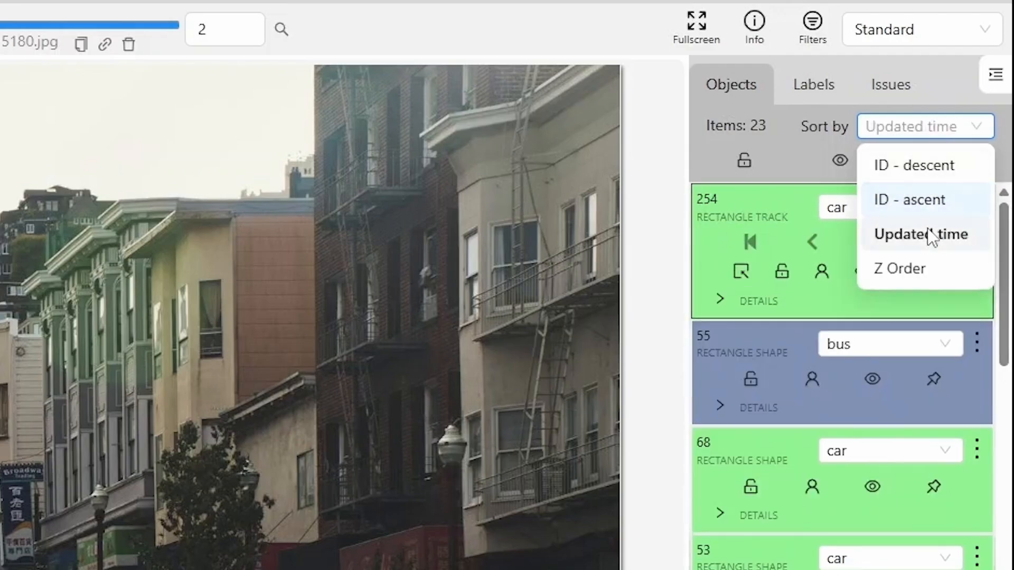
click(952, 140)
click(920, 275)
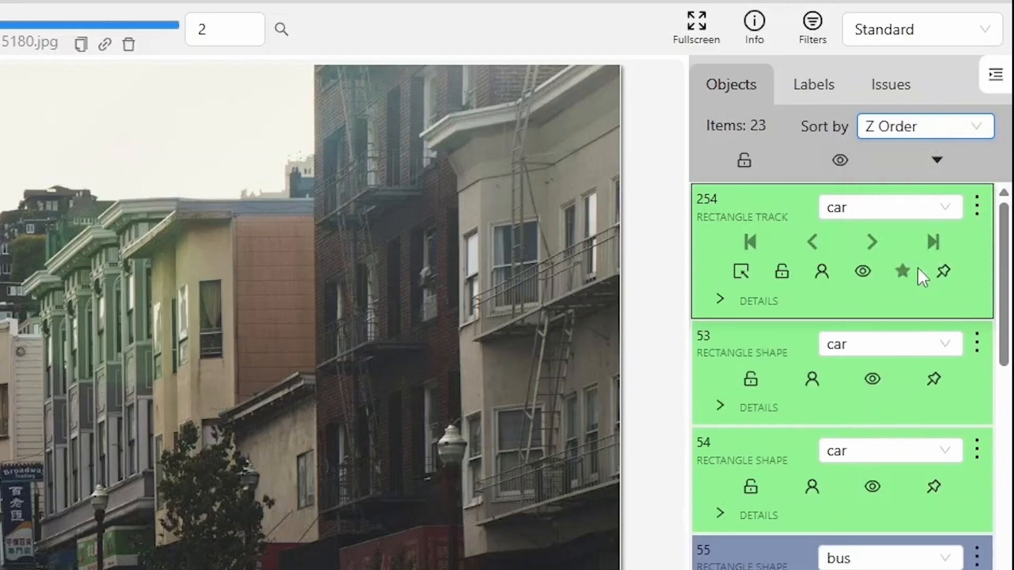
click(928, 139)
click(927, 163)
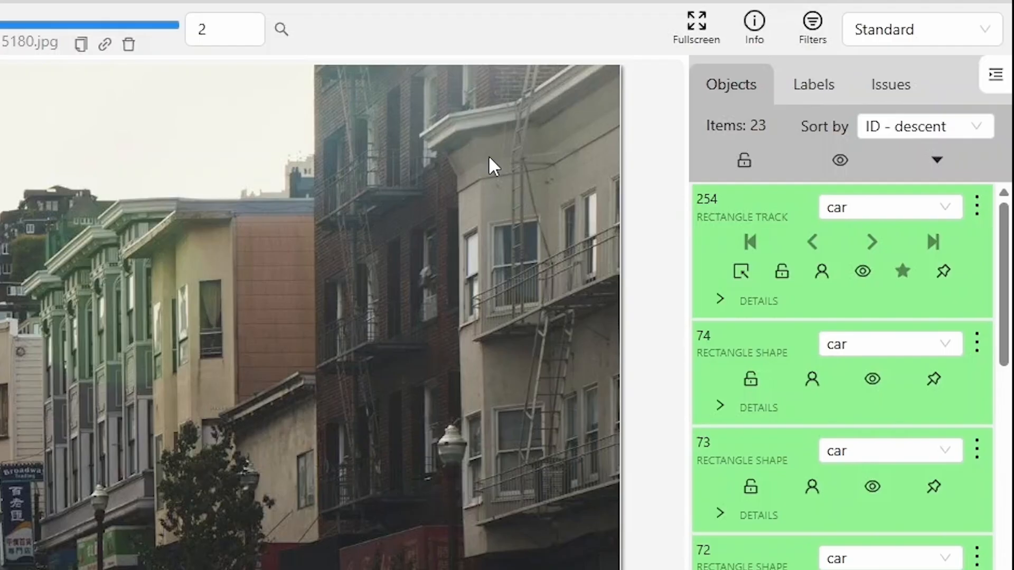
Step: Lock and unlock all objects, hide and show them, and expand and collapse the details of every object
click(745, 161)
click(753, 165)
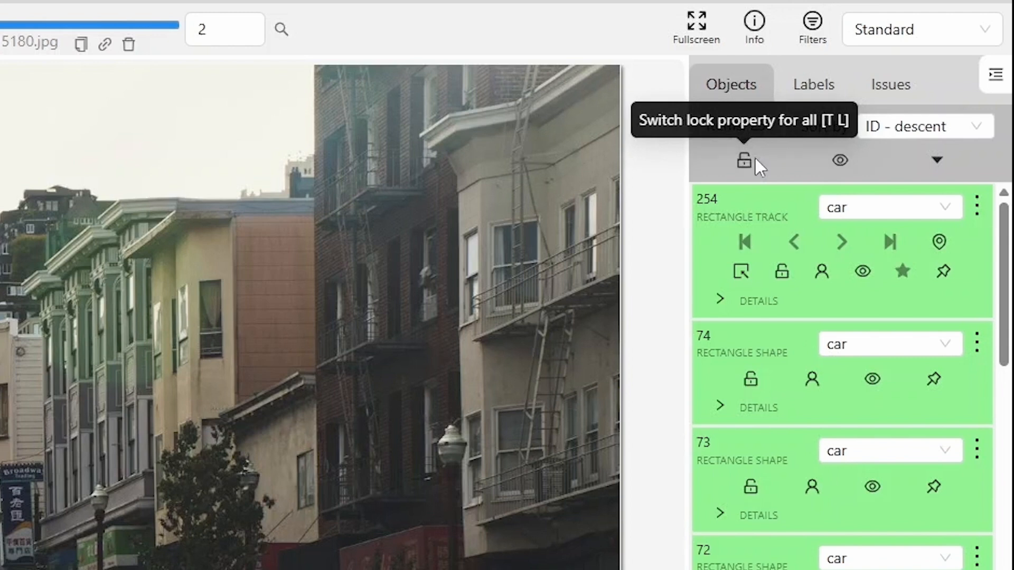
click(840, 162)
click(839, 168)
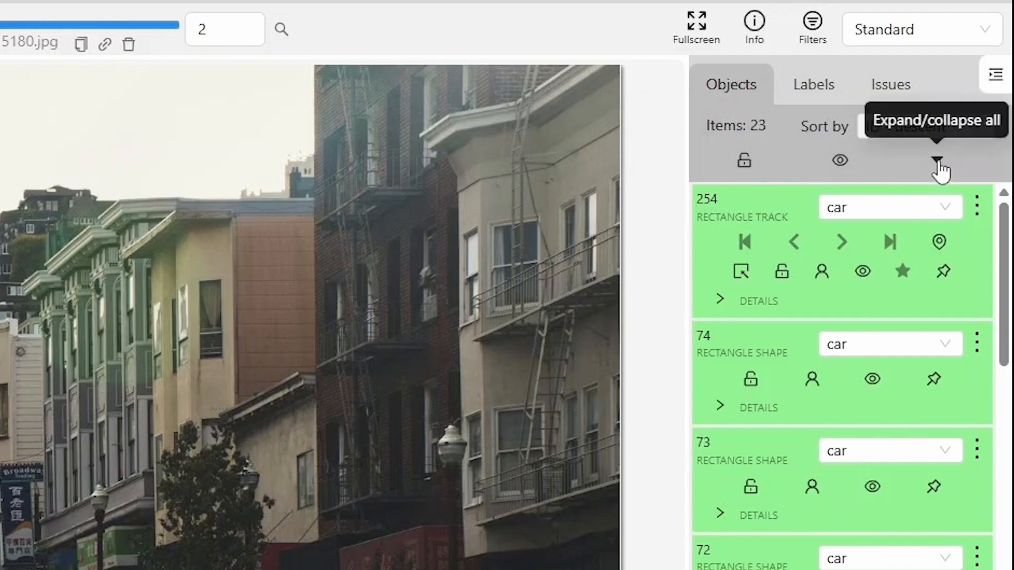
click(938, 168)
click(938, 168)
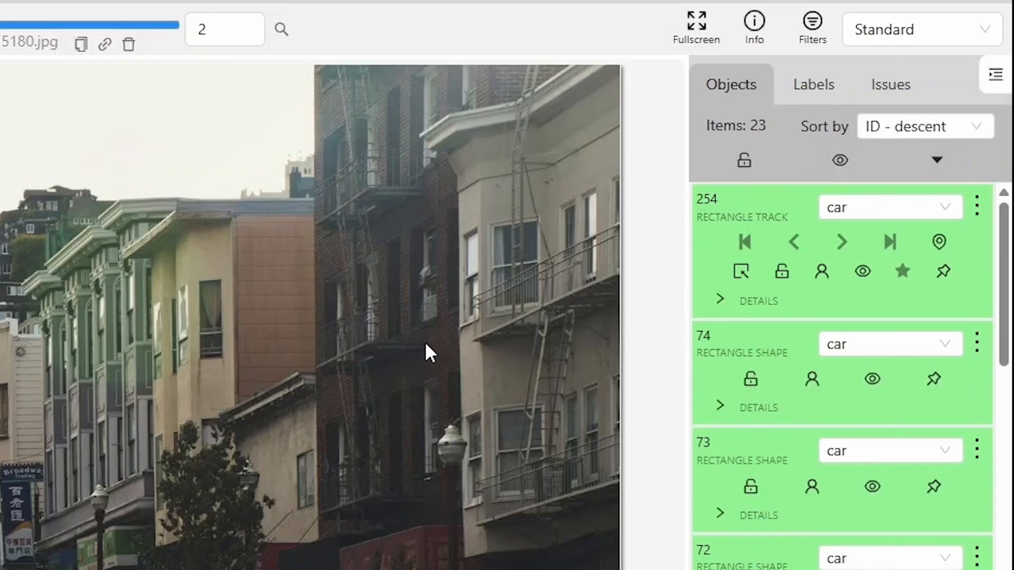
Step: View the job's label list and issue list, and return to the object list
click(802, 87)
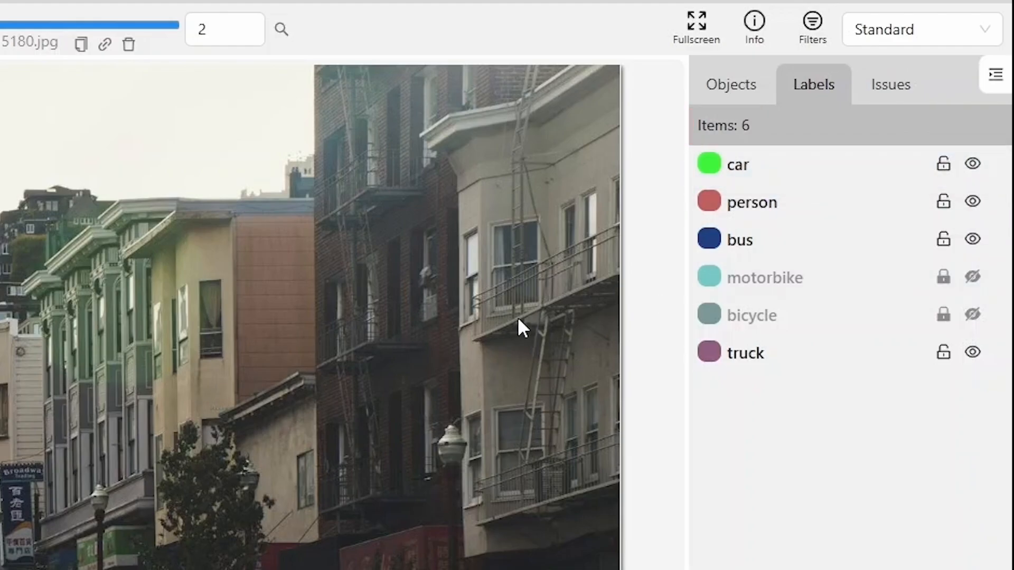
click(890, 85)
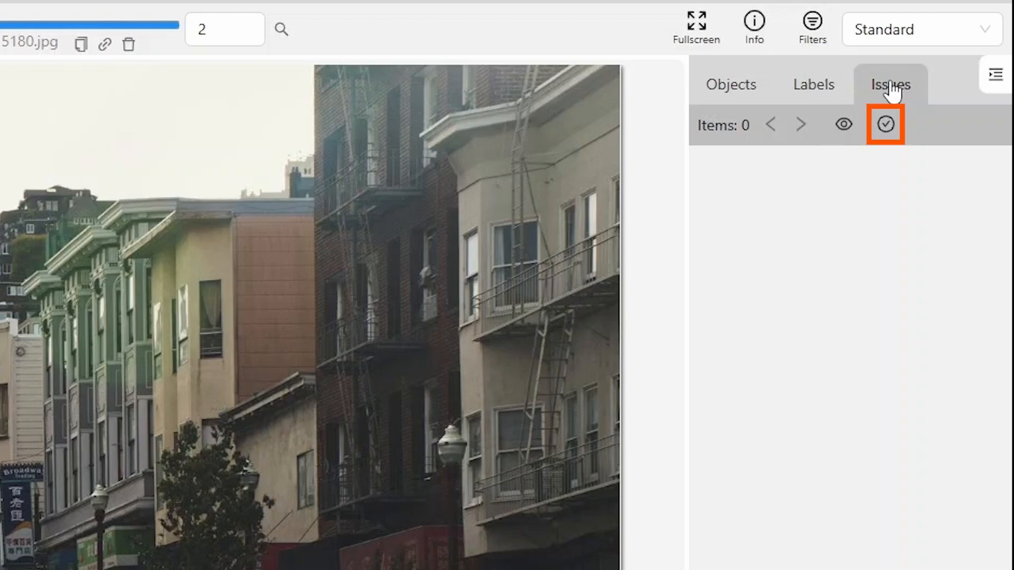
click(737, 85)
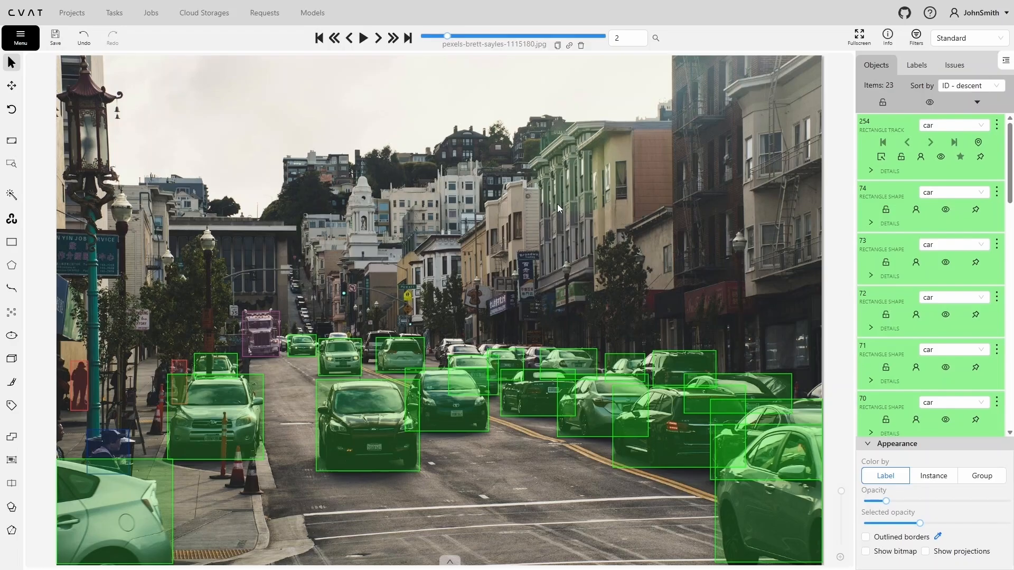
Step: Open the object card of the dark car in mid-street on the canvas, move it clear of the car and close it
right_click(341, 406)
drag(358, 410, 452, 459)
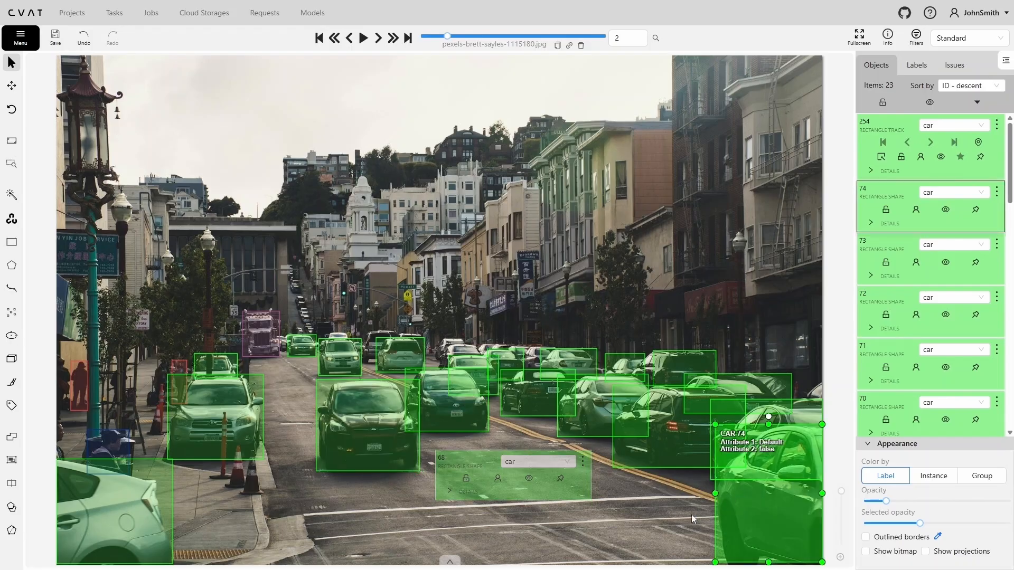
click(727, 501)
Step: Add a new layer to the frame and switch between layers with the layer slider, ending on the uppermost one
click(840, 558)
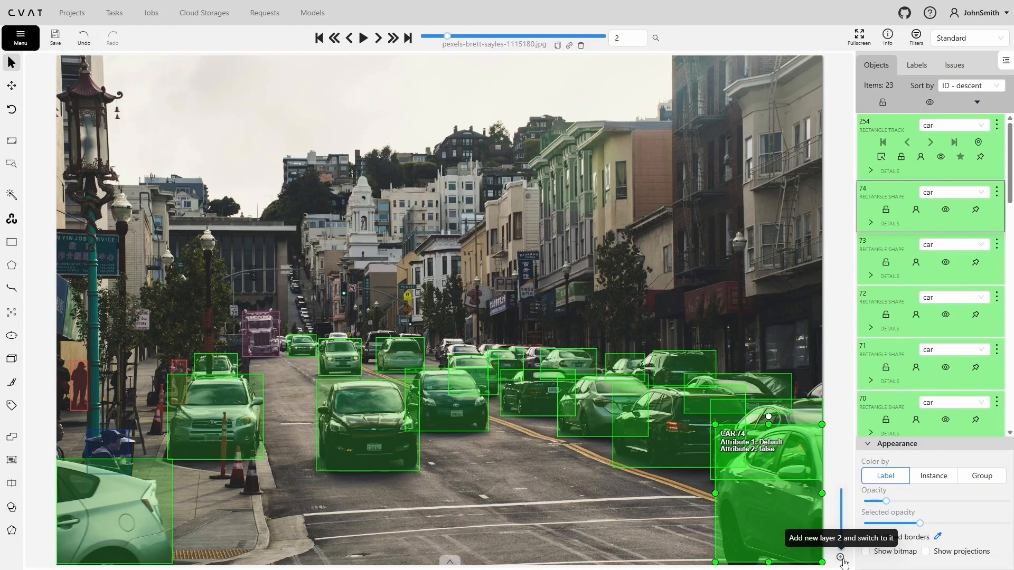
click(842, 520)
drag(843, 525, 841, 492)
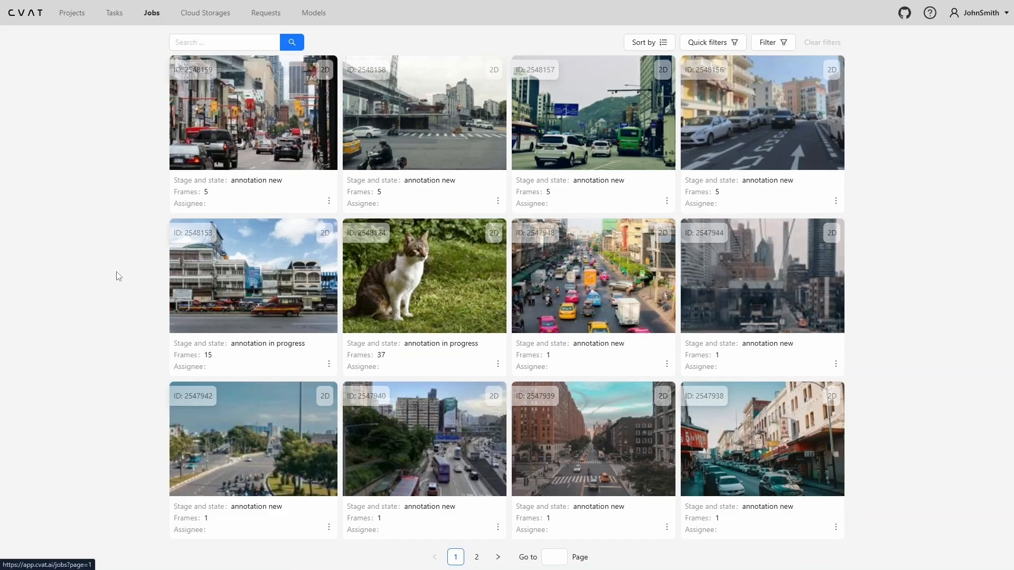
Step: Open the 37-frame cat job and read its annotation guide through to the horse example
click(432, 276)
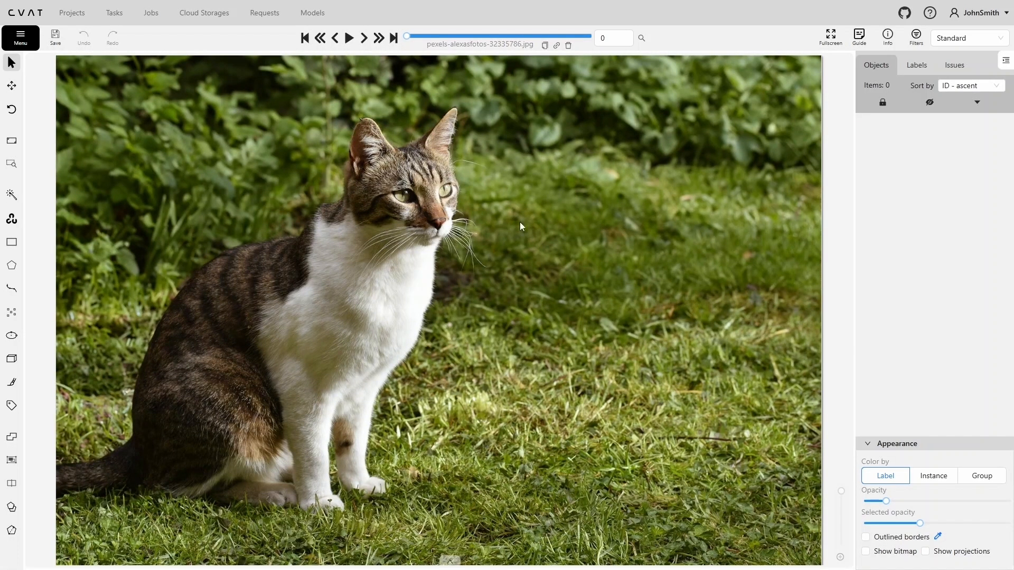
click(858, 35)
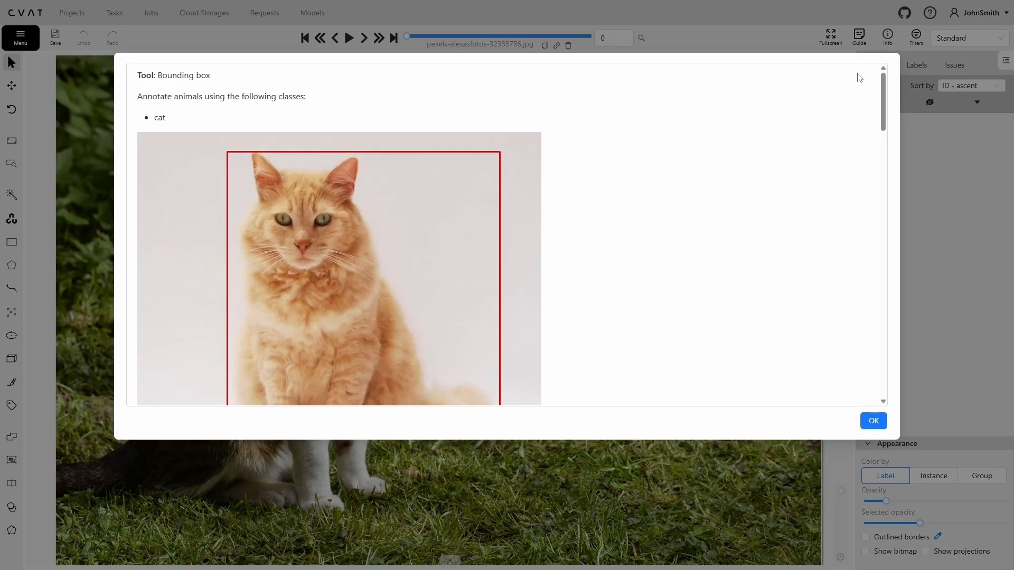
drag(882, 96, 869, 406)
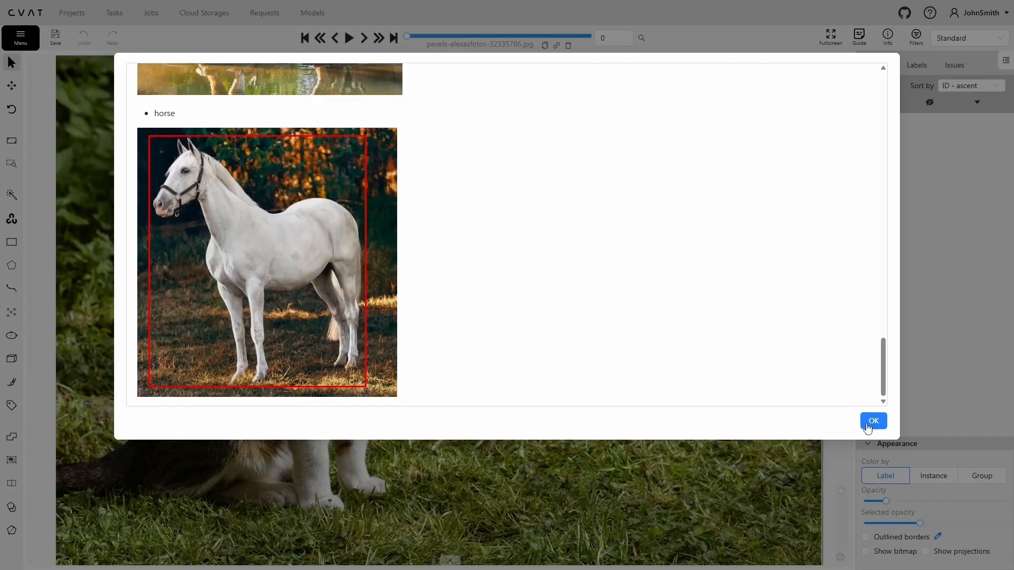
click(874, 421)
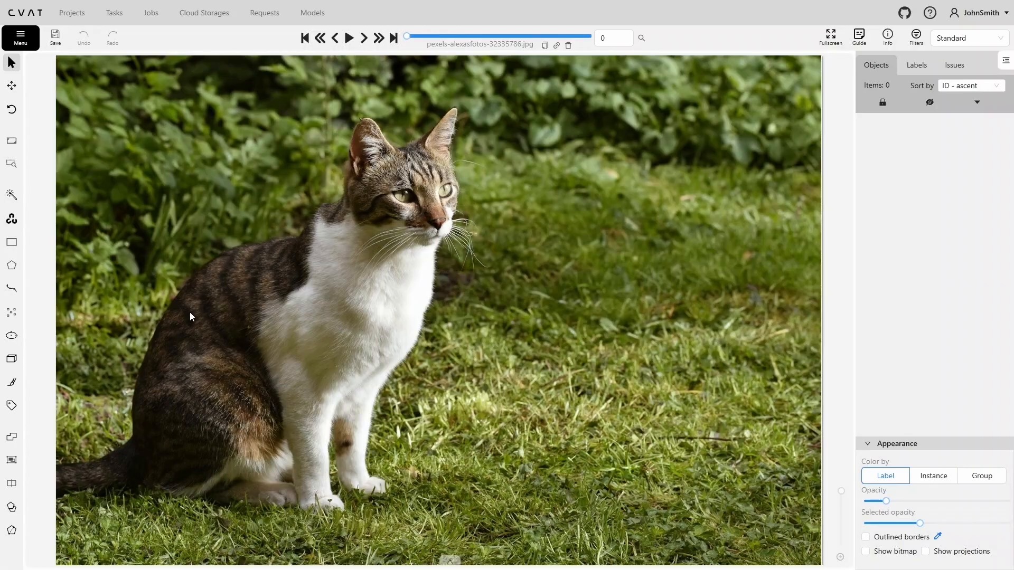
Step: Draw a two-point rectangle shape labelled cat around the whole sitting cat, from ear tips to paws and tail
mouse_move(12, 242)
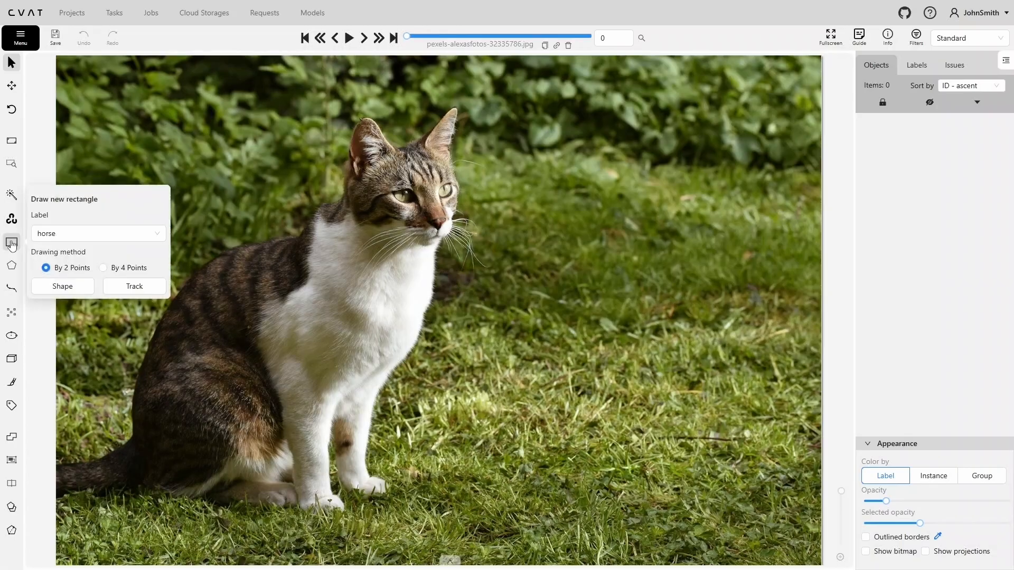
click(56, 235)
click(52, 341)
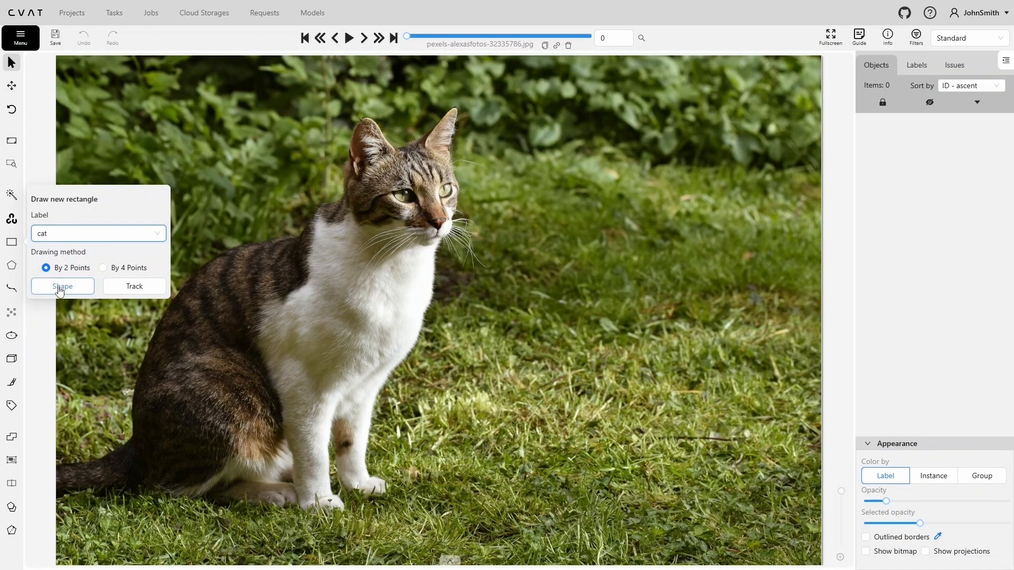
click(60, 286)
click(472, 105)
click(57, 509)
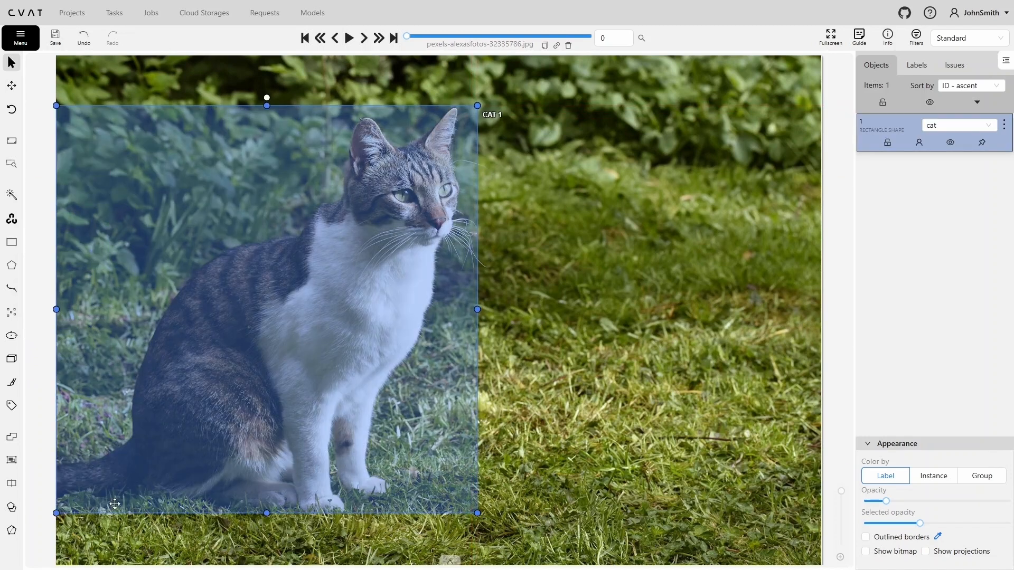
Step: Advance to frame 1 and draw two rectangle shapes, reusing the rectangle tool for the second one
key(f)
click(292, 175)
click(674, 487)
key(n)
click(271, 290)
click(448, 537)
Step: On frame 2, draw a rectangle shape labelled tiger around the whole walking tiger, from ears to paws
key(f)
mouse_move(12, 242)
click(66, 233)
click(62, 271)
click(60, 286)
scroll(442, 311, up, 7)
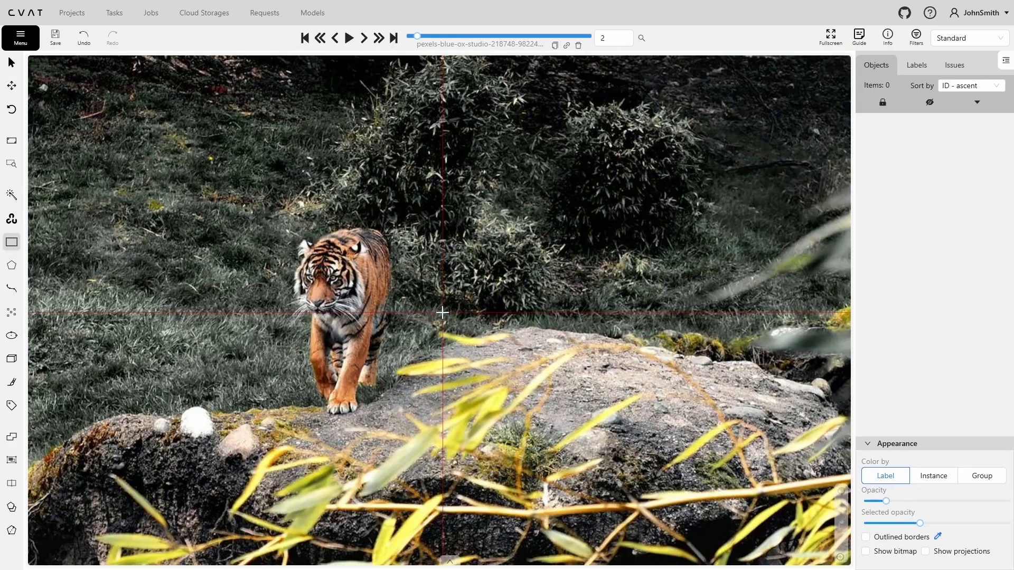
click(220, 163)
click(391, 486)
Step: Advance to frame 3 and draw a rectangle shape labelled dog around the animal
key(f)
click(66, 233)
click(59, 319)
click(60, 287)
click(444, 128)
click(158, 486)
Step: On frame 4, draw a separate rectangle shape labelled elephant around each of the two elephants
key(f)
click(66, 234)
click(59, 287)
click(60, 286)
click(508, 196)
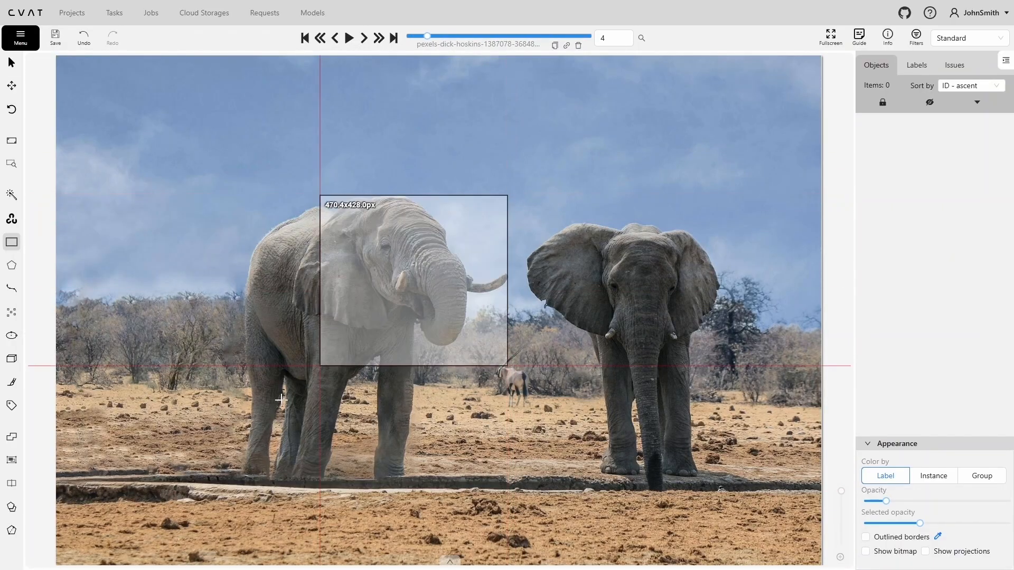
click(241, 481)
click(527, 223)
click(708, 492)
Step: On frame 5, draw a rectangle shape labelled cat around the tabby cat sitting in the grass
key(f)
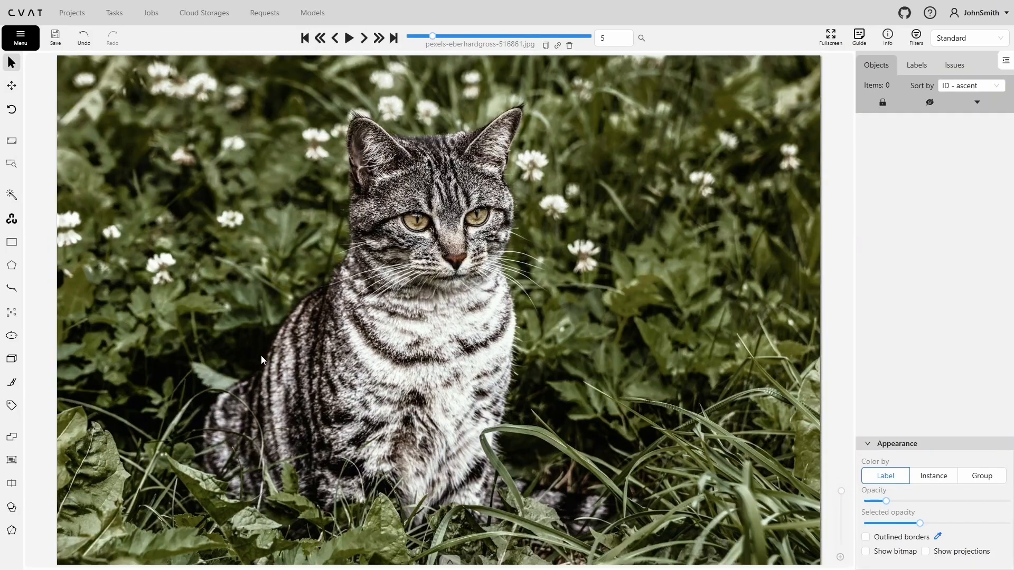
key(ctrl+3)
mouse_move(11, 242)
click(61, 233)
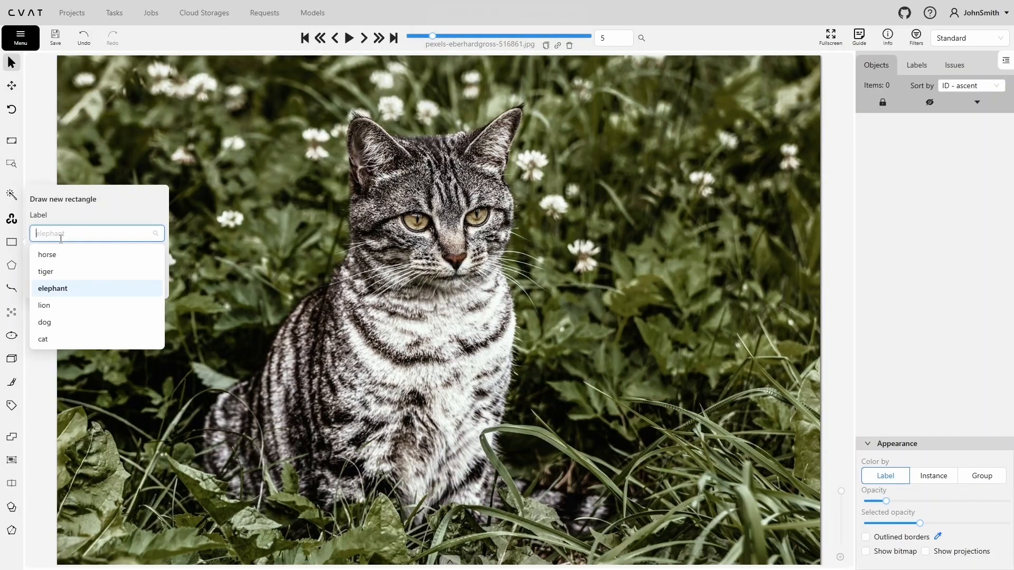
click(55, 343)
click(57, 288)
click(529, 103)
click(248, 481)
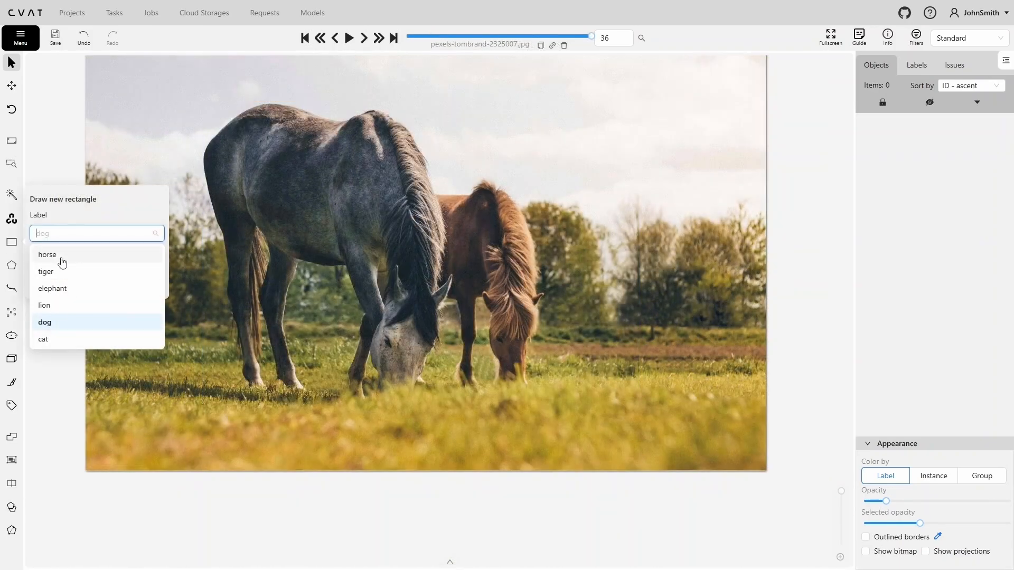
Step: On frame 36, draw separate rectangle shapes labelled horse around the large grey horse and the brown horse behind it
click(47, 255)
click(56, 288)
click(200, 103)
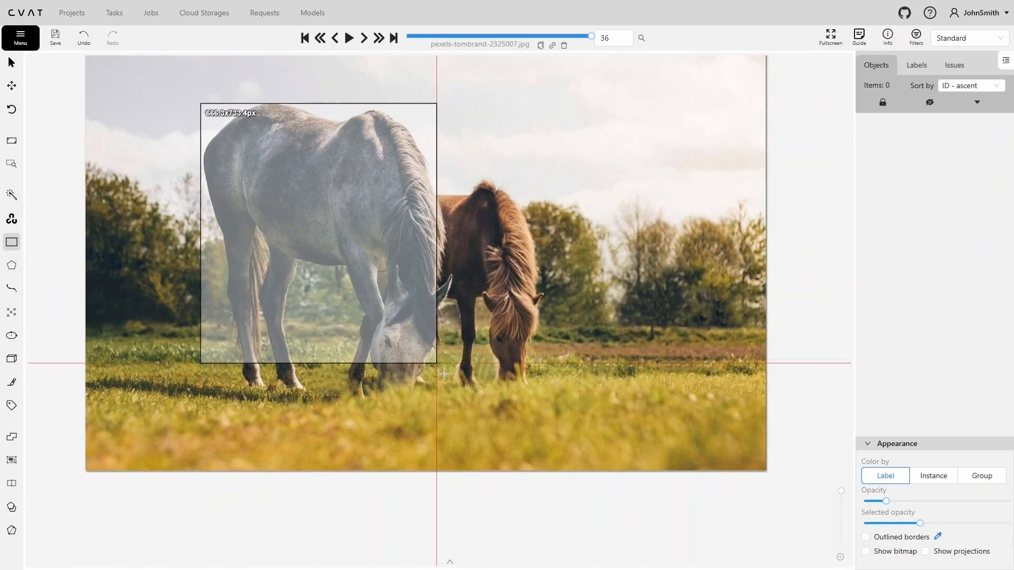
click(452, 401)
click(435, 390)
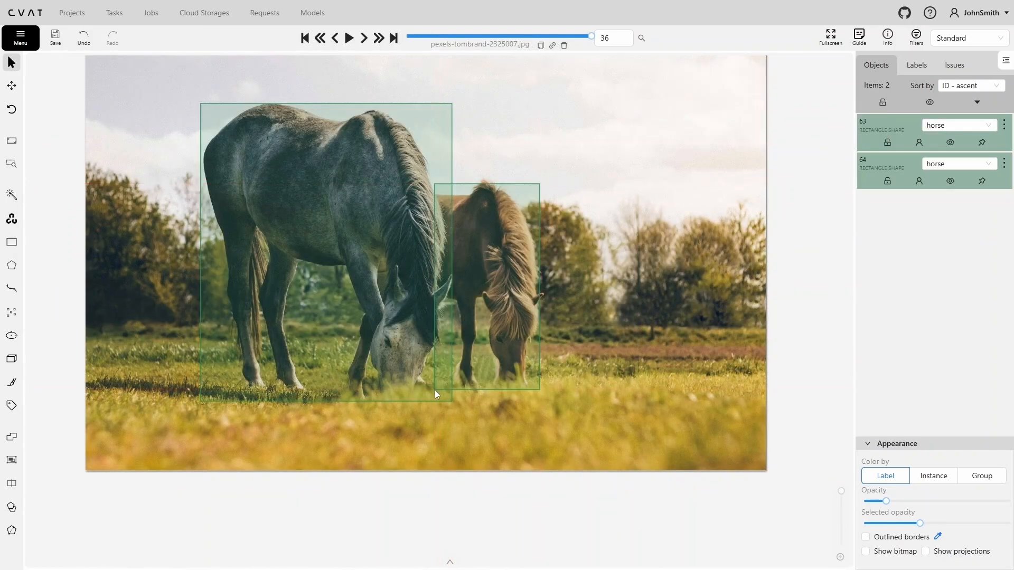
Step: Mark the annotation job as finished and confirm the change
double_click(635, 341)
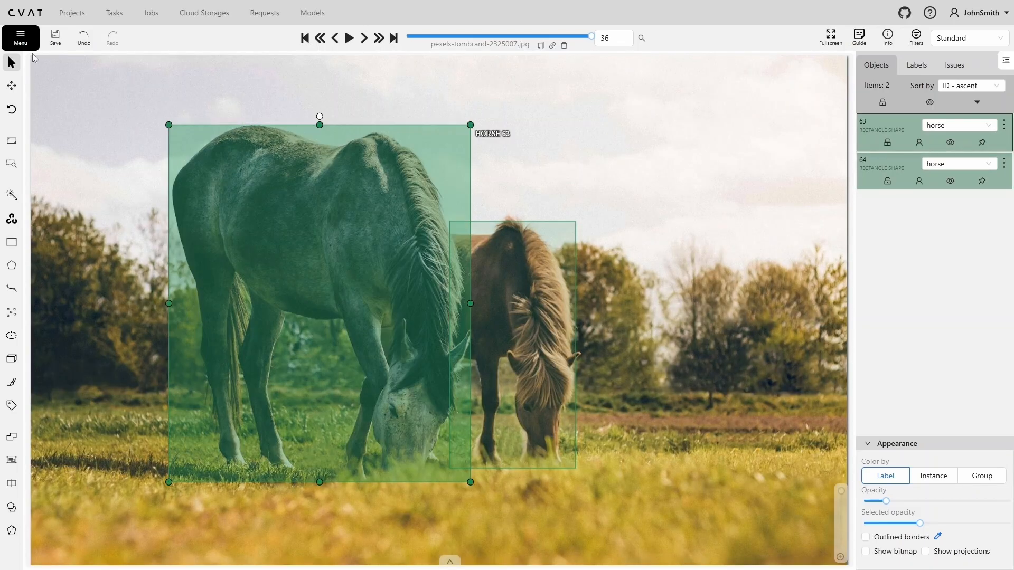
click(20, 40)
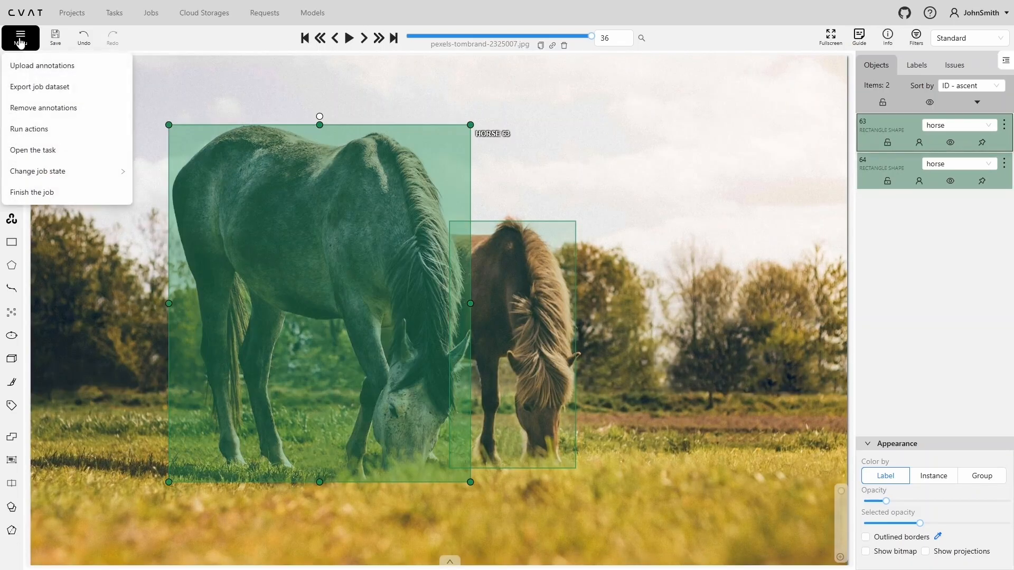
click(65, 192)
click(581, 120)
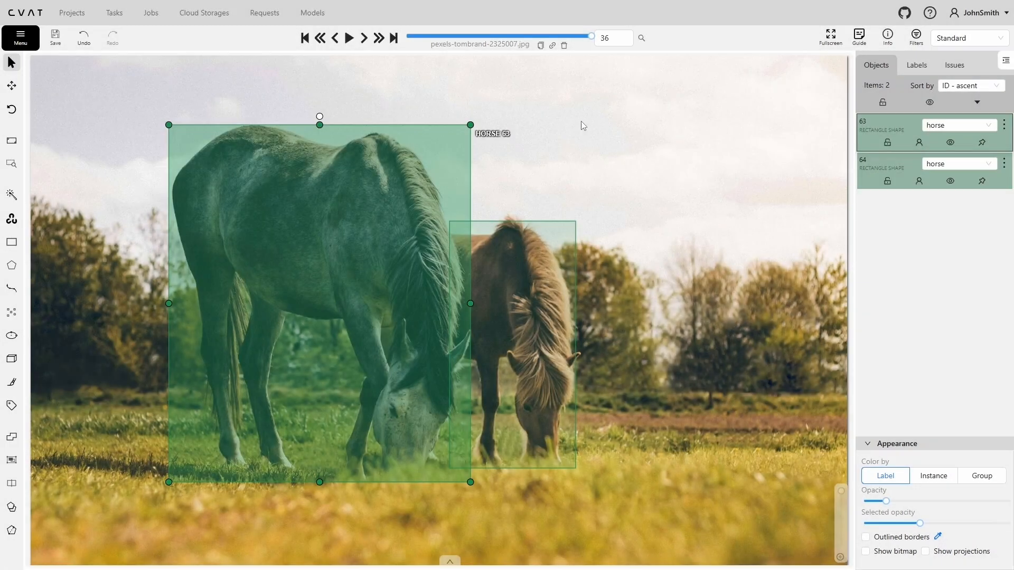
click(581, 122)
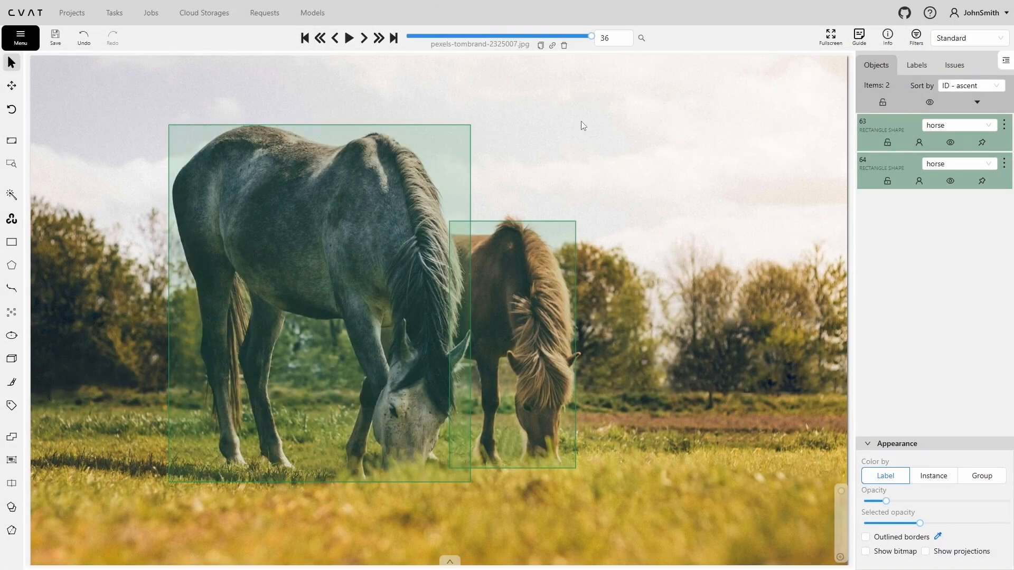